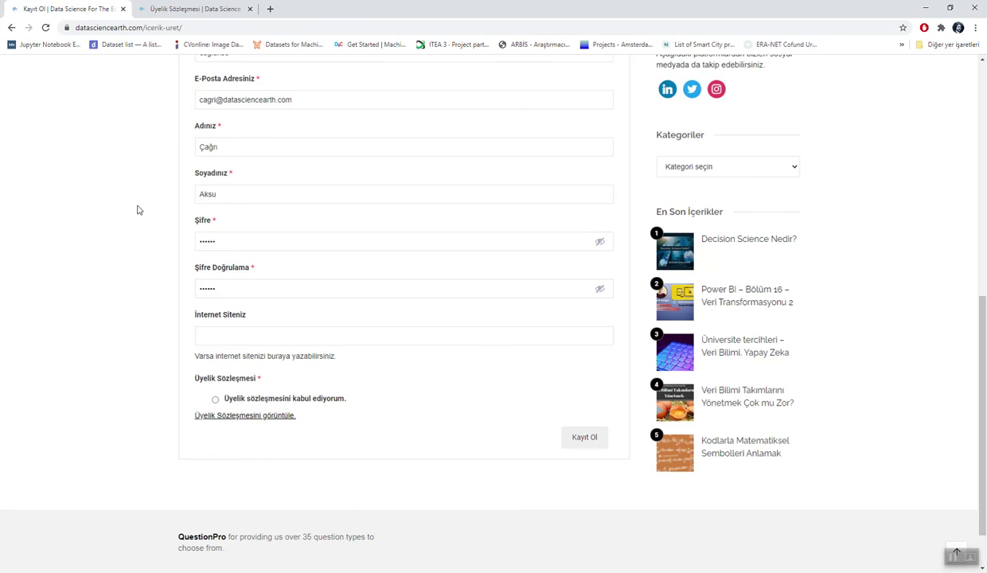
Step: Scroll through the Üyelik Sözleşmesi tab, then close it to return to the Kayıt Ol form
{"action": "left_click", "coordinate": [188, 11]}
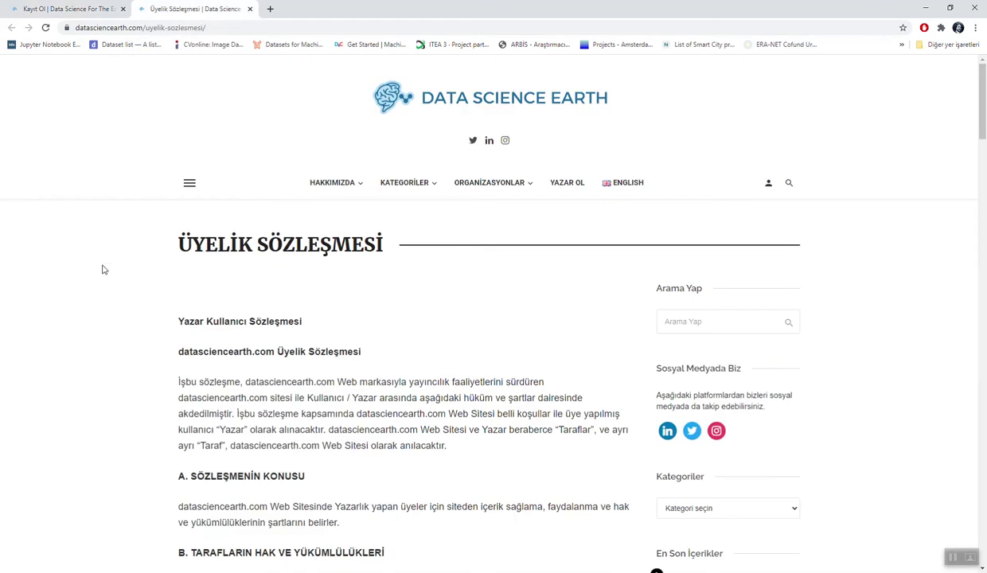
{"action": "scroll", "coordinate": [102, 270], "scroll_direction": "down", "scroll_amount": 5}
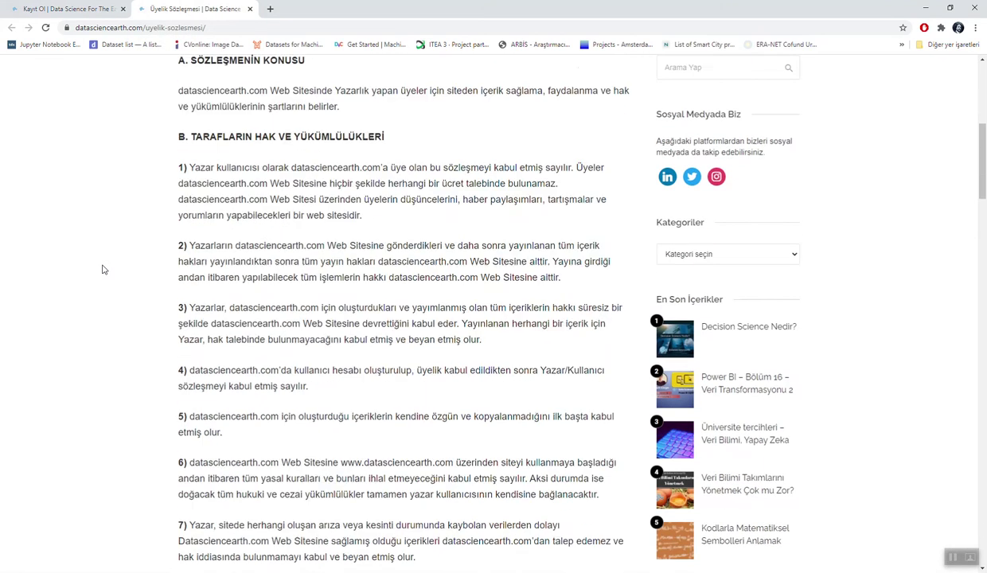
{"action": "scroll", "coordinate": [102, 270], "scroll_direction": "down", "scroll_amount": 10}
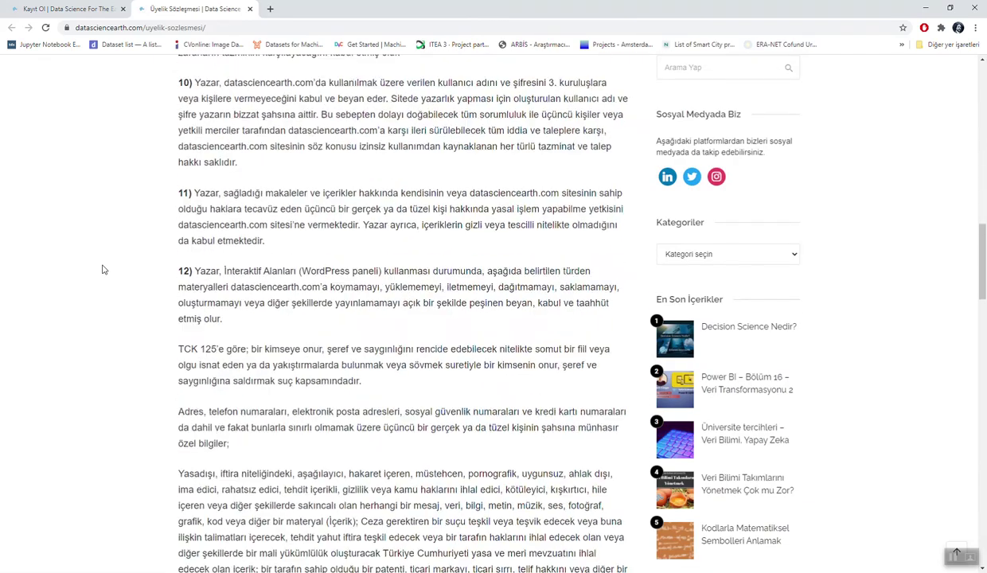
{"action": "scroll", "coordinate": [102, 270], "scroll_direction": "down", "scroll_amount": 10}
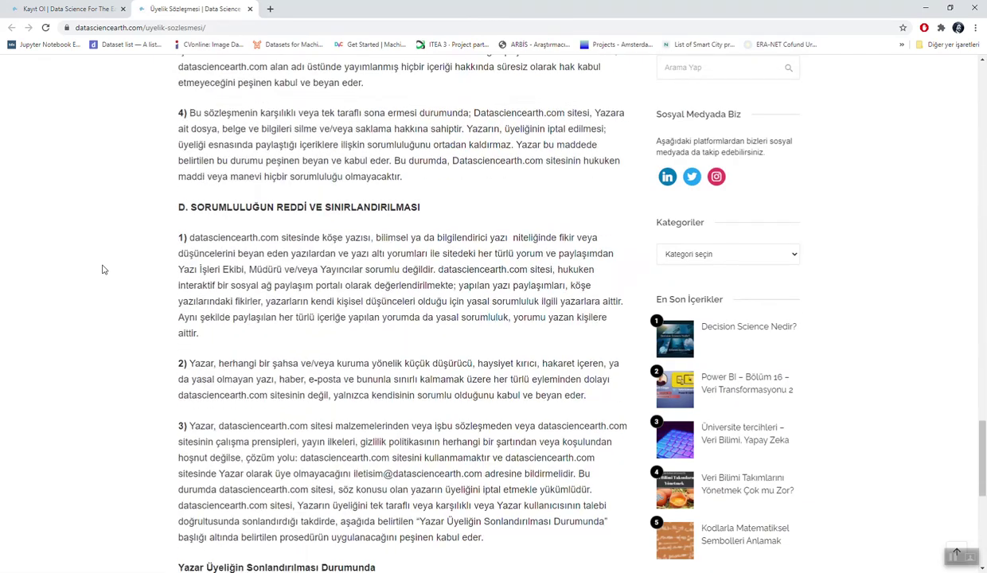
{"action": "scroll", "coordinate": [102, 269], "scroll_direction": "down", "scroll_amount": 5}
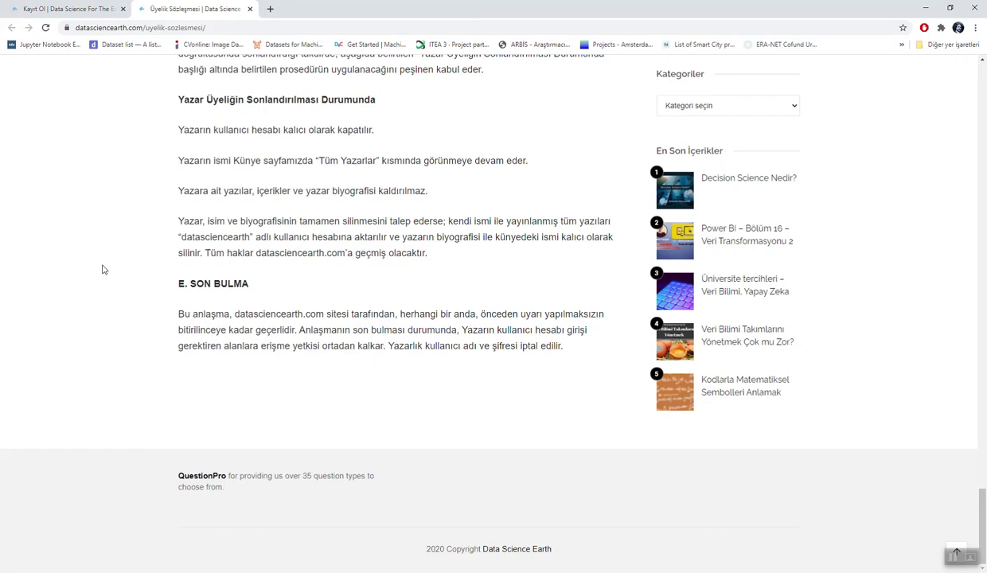
{"action": "scroll", "coordinate": [102, 270], "scroll_direction": "up", "scroll_amount": 10}
{"action": "scroll", "coordinate": [102, 270], "scroll_direction": "up", "scroll_amount": 15}
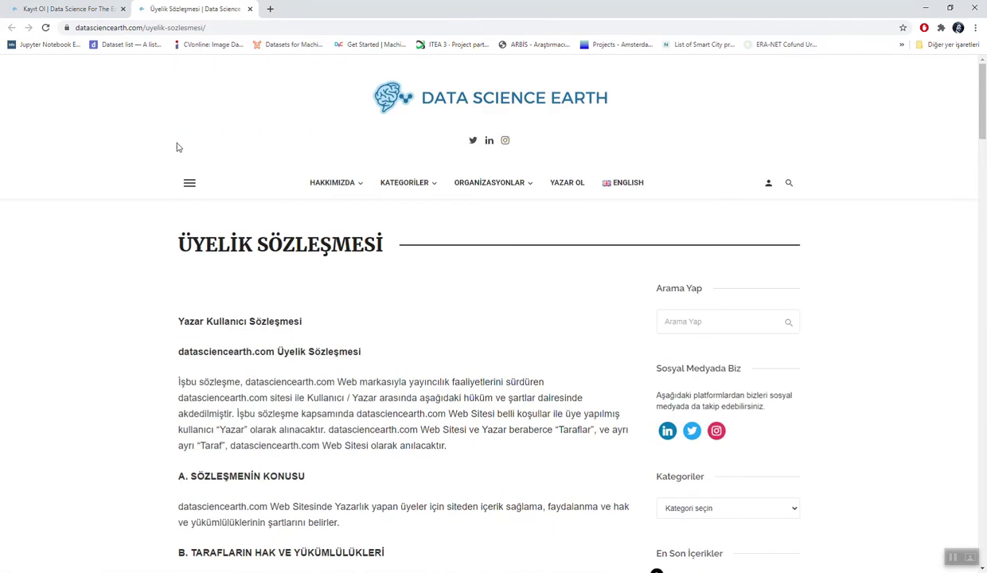
{"action": "left_click", "coordinate": [250, 9]}
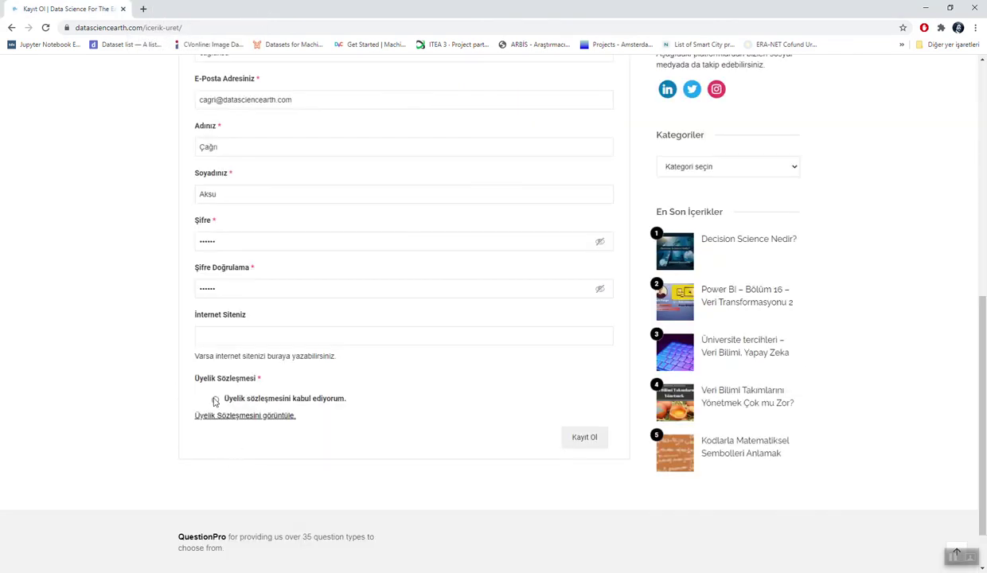
Step: Tick 'Üyelik sözleşmesini kabul ediyorum', register, and choose Profilimi düzenle from the account menu
{"action": "left_click", "coordinate": [214, 399]}
{"action": "left_click", "coordinate": [585, 439]}
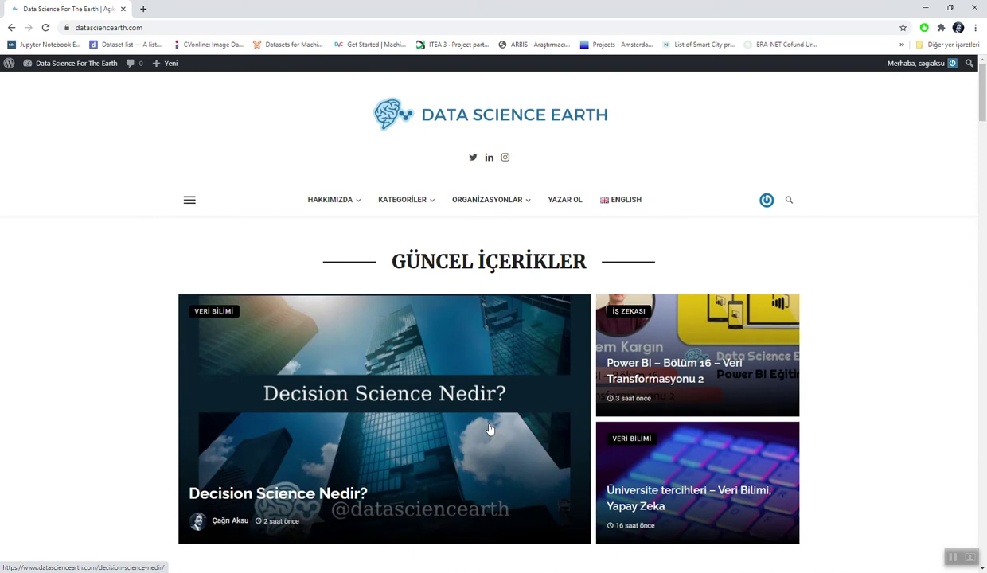
{"action": "mouse_move", "coordinate": [935, 65]}
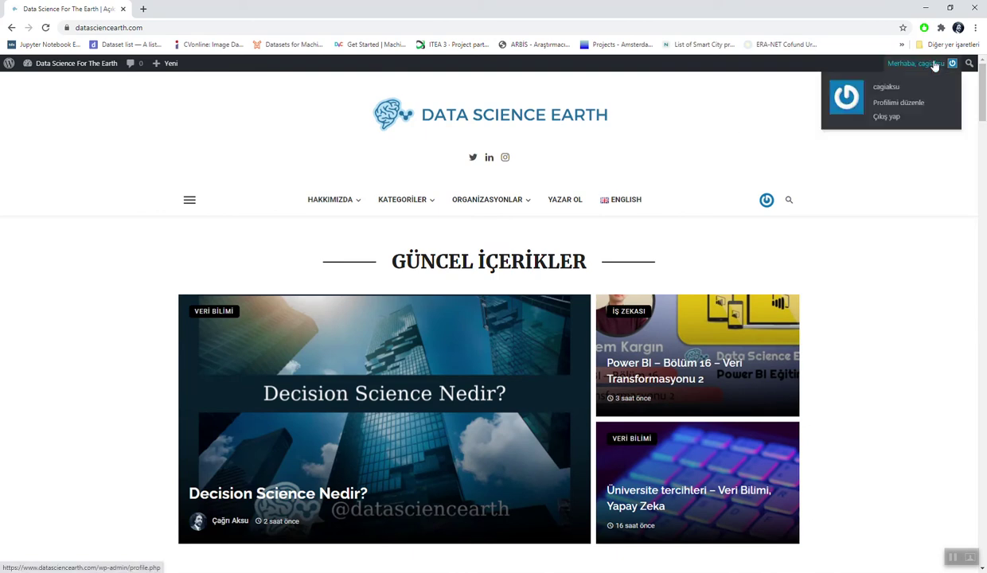
{"action": "left_click", "coordinate": [892, 105]}
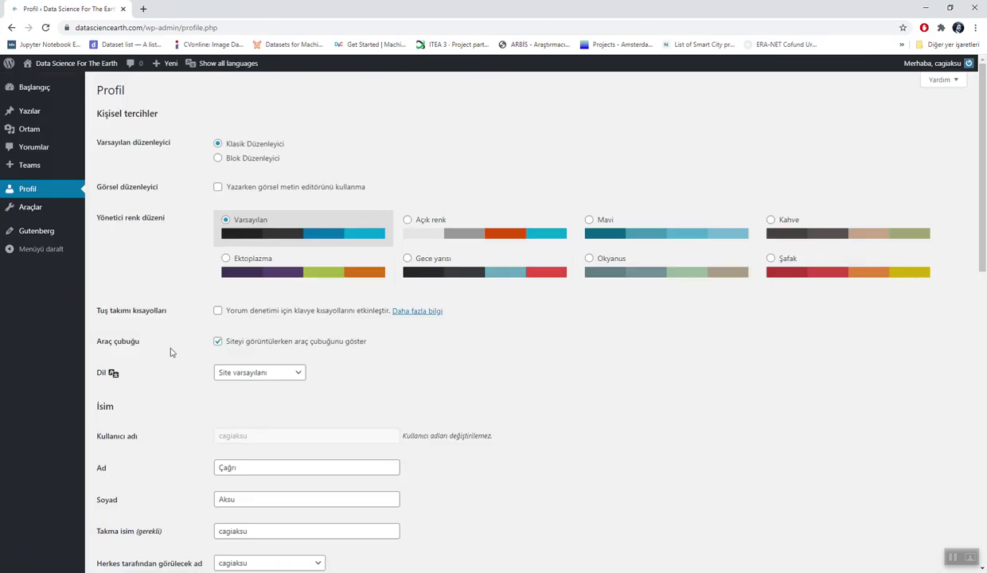
{"action": "scroll", "coordinate": [172, 292], "scroll_direction": "down", "scroll_amount": 1}
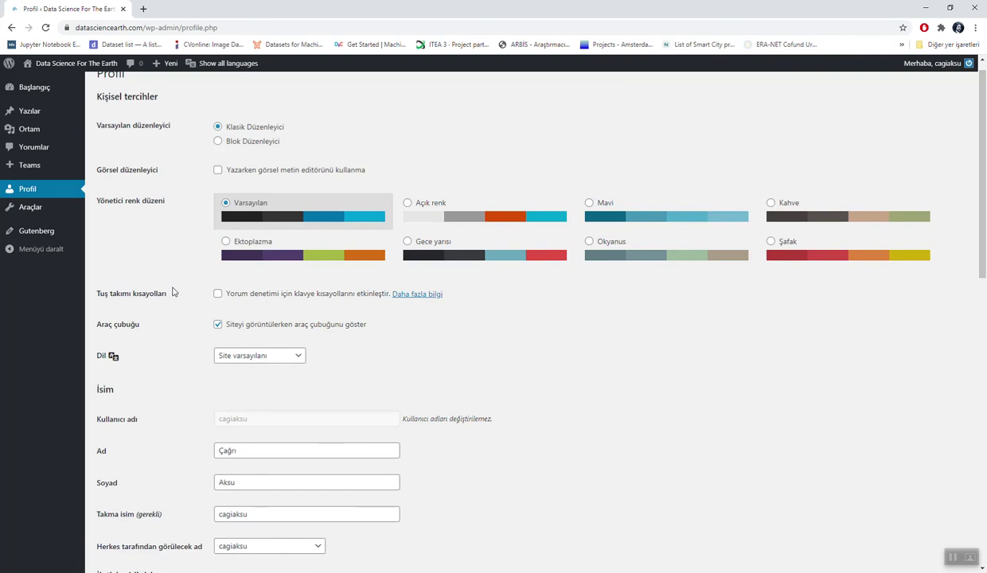
{"action": "scroll", "coordinate": [173, 292], "scroll_direction": "down", "scroll_amount": 5}
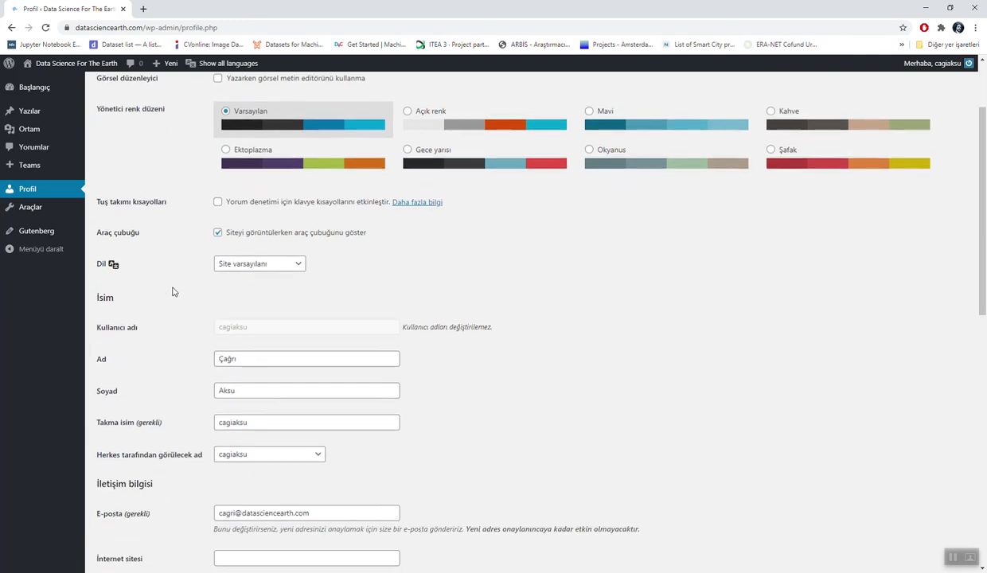
{"action": "left_click", "coordinate": [245, 253]}
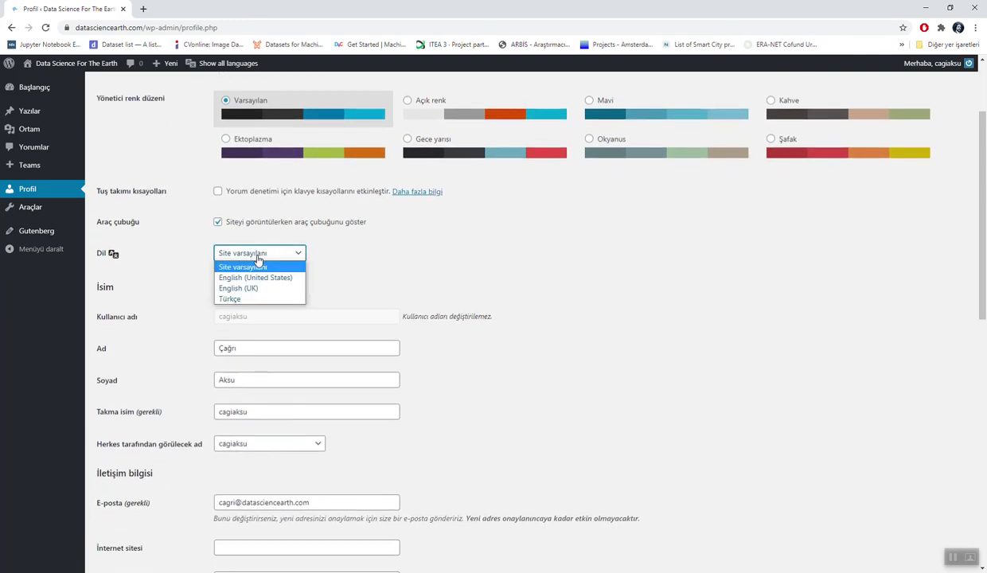
{"action": "left_click", "coordinate": [179, 256]}
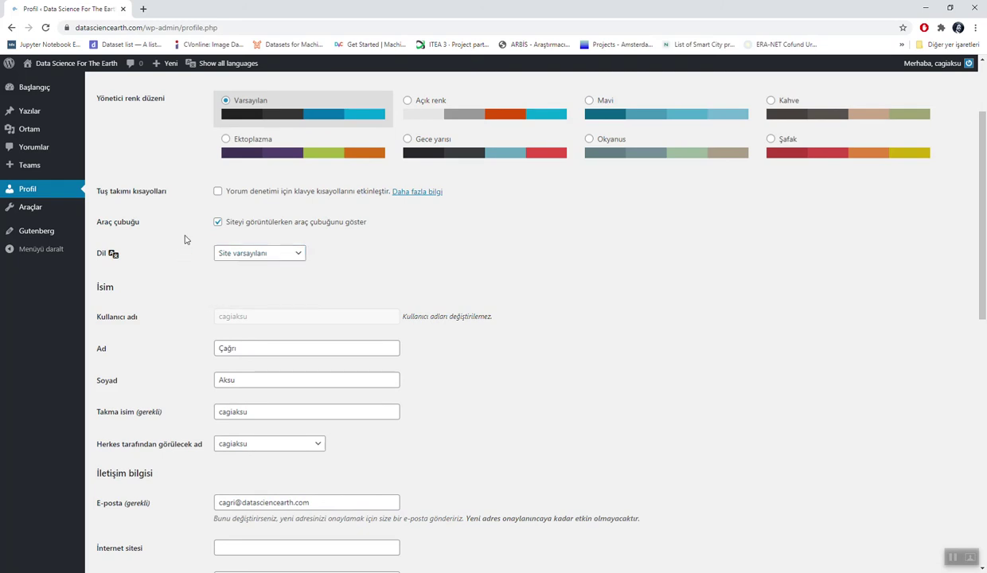
{"action": "scroll", "coordinate": [188, 232], "scroll_direction": "down", "scroll_amount": 1}
{"action": "scroll", "coordinate": [188, 232], "scroll_direction": "down", "scroll_amount": 3}
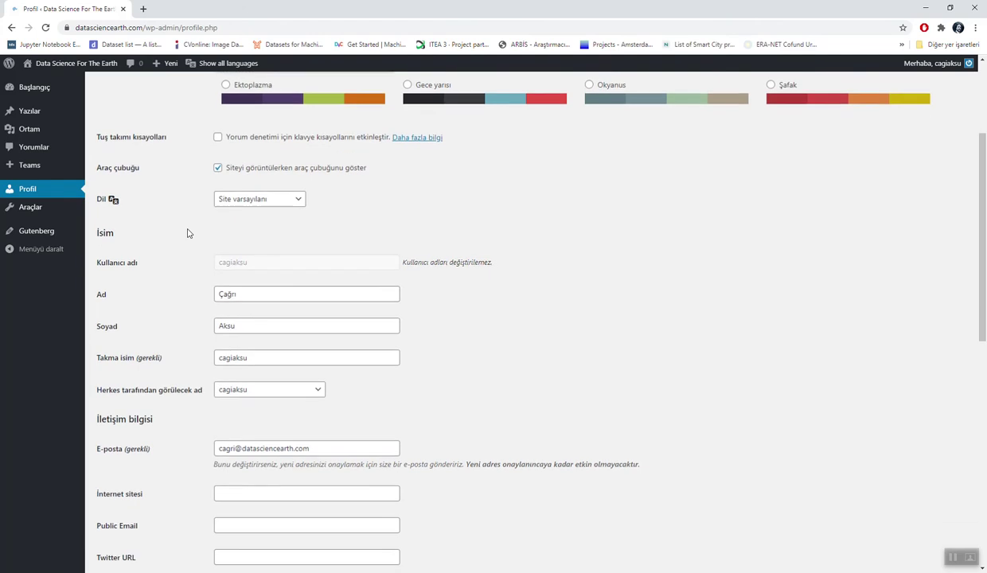
{"action": "scroll", "coordinate": [188, 233], "scroll_direction": "down", "scroll_amount": 3}
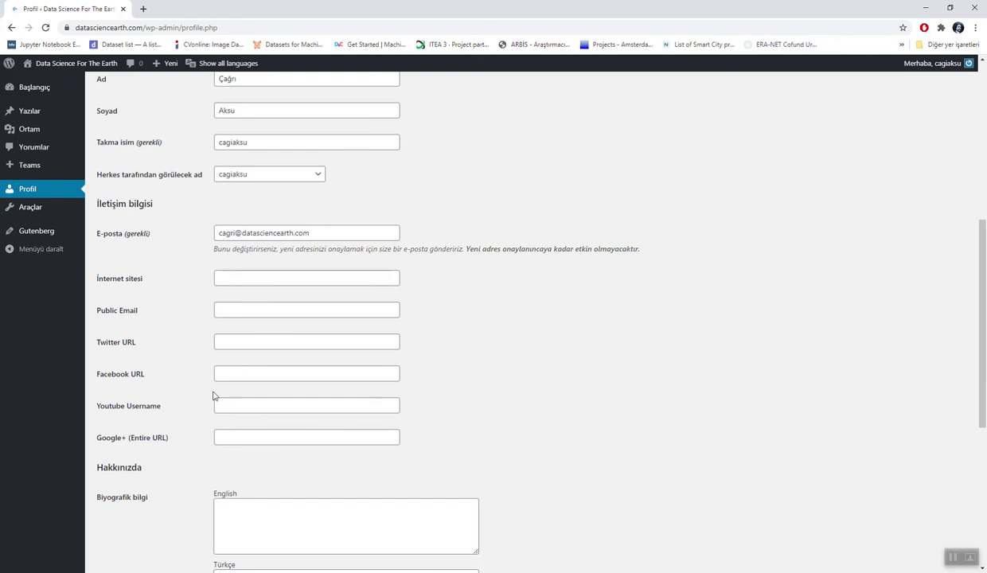
{"action": "scroll", "coordinate": [175, 394], "scroll_direction": "down", "scroll_amount": 2}
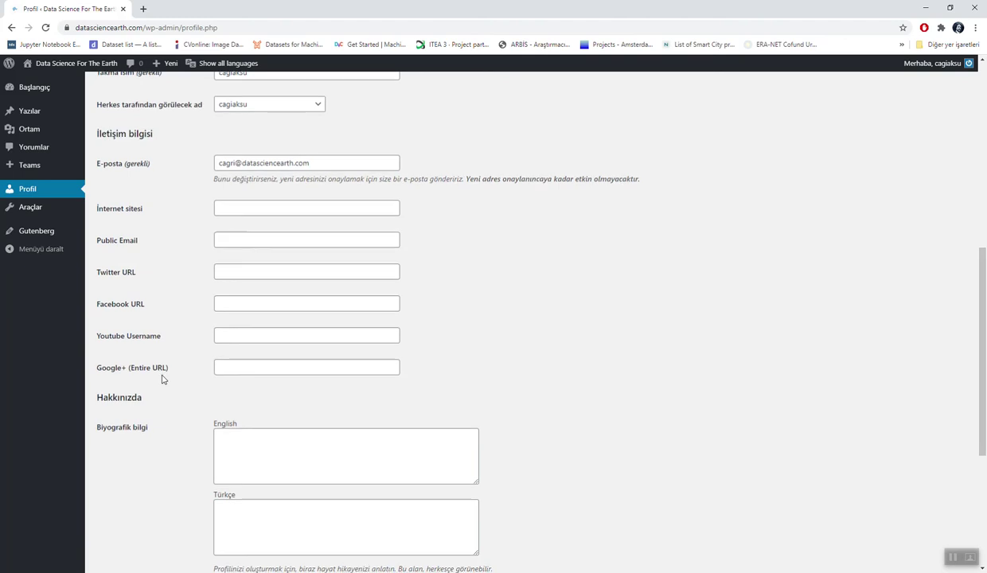
{"action": "scroll", "coordinate": [161, 379], "scroll_direction": "down", "scroll_amount": 3}
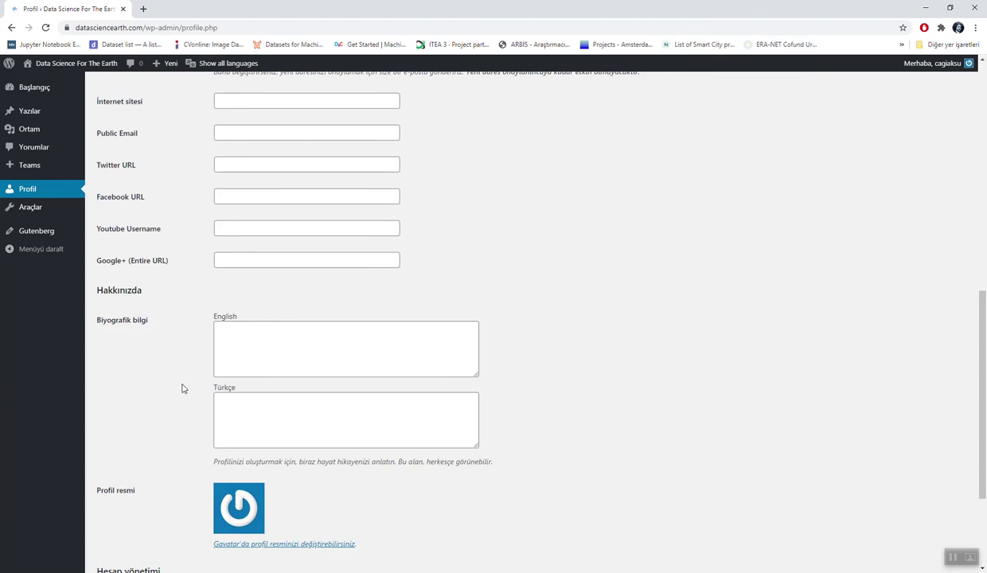
{"action": "scroll", "coordinate": [183, 388], "scroll_direction": "down", "scroll_amount": 2}
{"action": "scroll", "coordinate": [183, 388], "scroll_direction": "down", "scroll_amount": 2}
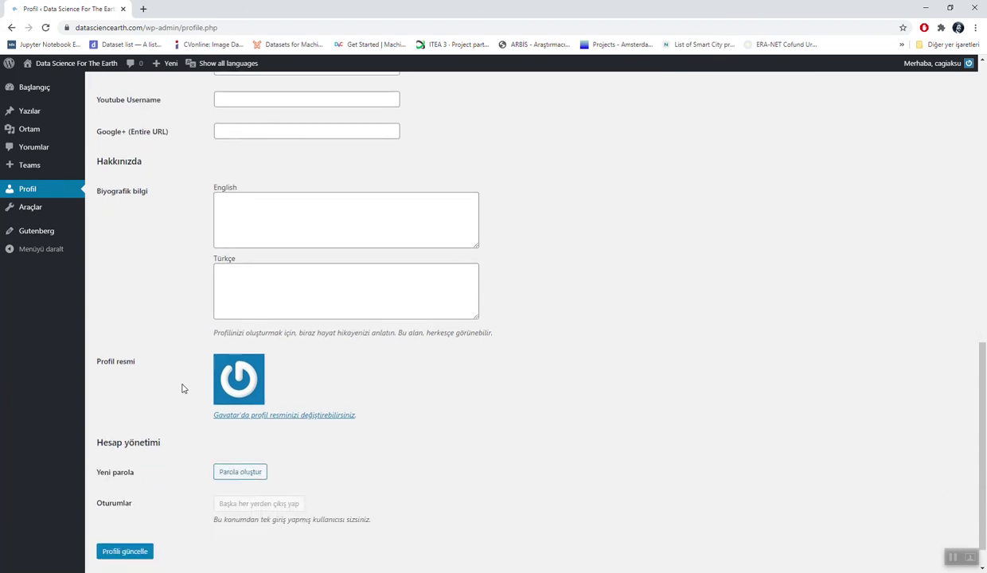
{"action": "right_click", "coordinate": [265, 421]}
{"action": "left_click", "coordinate": [284, 426]}
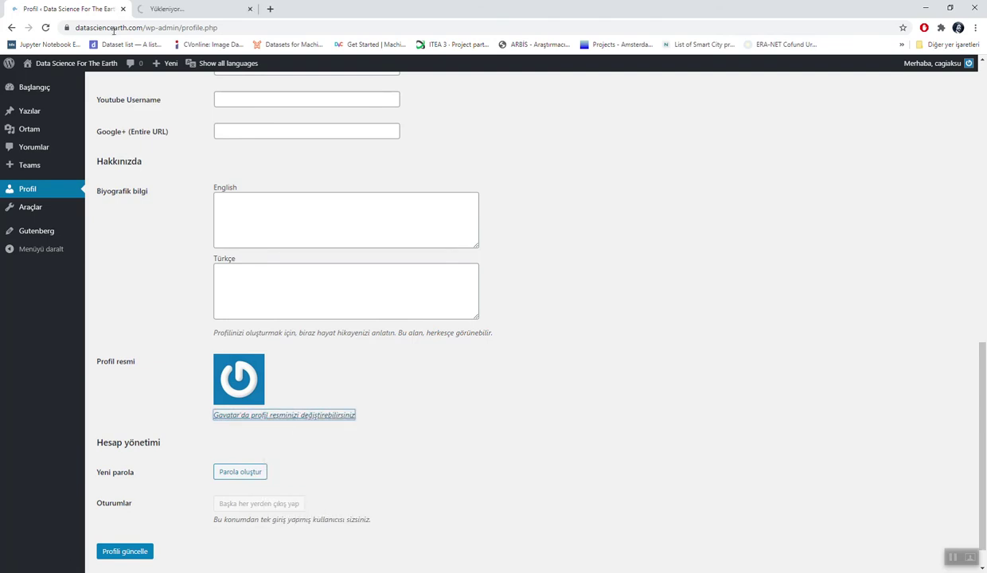
{"action": "left_click", "coordinate": [170, 6]}
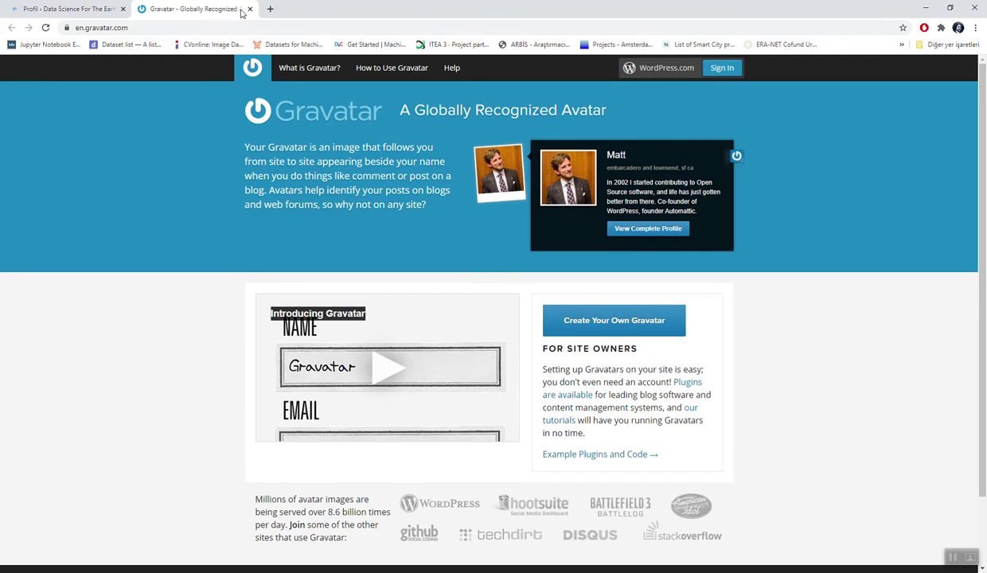
{"action": "left_click", "coordinate": [250, 8]}
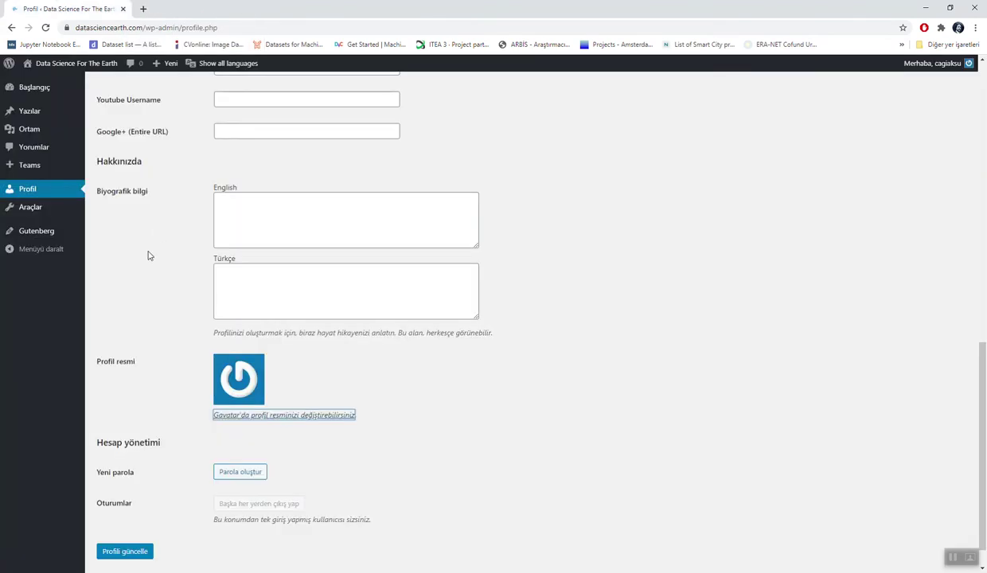
{"action": "scroll", "coordinate": [156, 285], "scroll_direction": "down", "scroll_amount": 1}
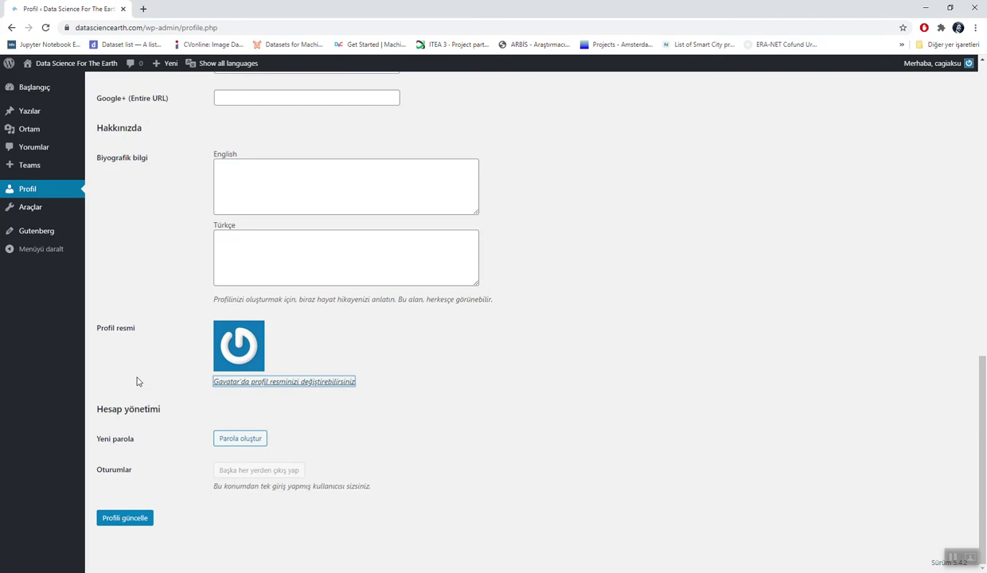
Step: Create a new post via Yazılar > Yeni ekle
{"action": "mouse_move", "coordinate": [23, 113]}
{"action": "left_click", "coordinate": [24, 115]}
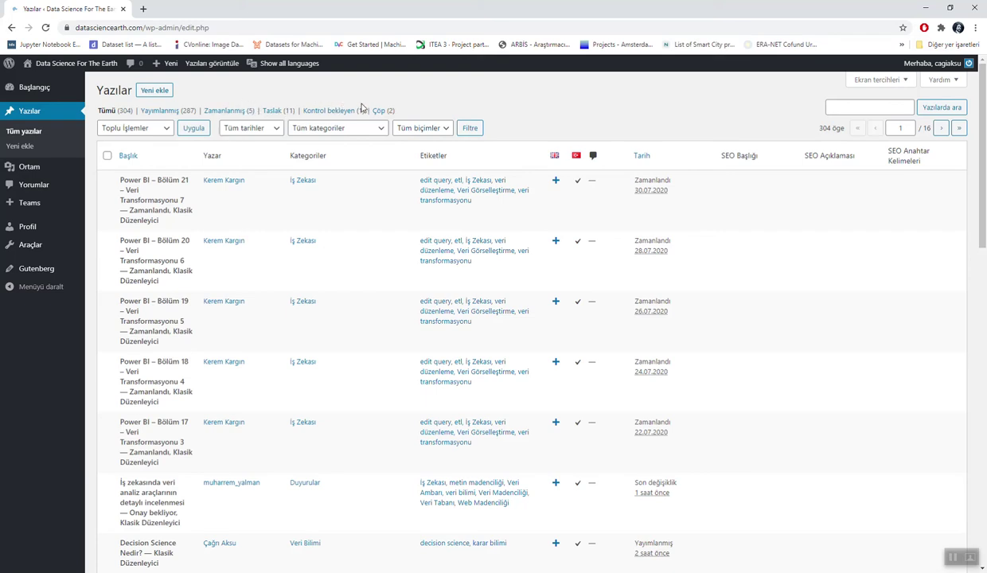
{"action": "left_click", "coordinate": [154, 94]}
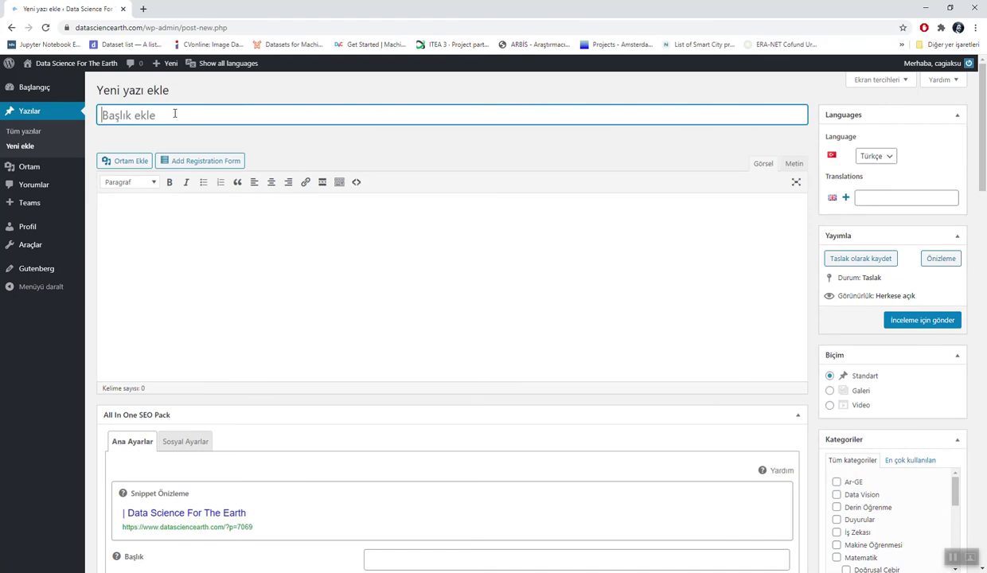
Step: Title the post 'Veri Bilimi nedir?' and place the cursor in the empty body
{"action": "type", "text": "Veri "}
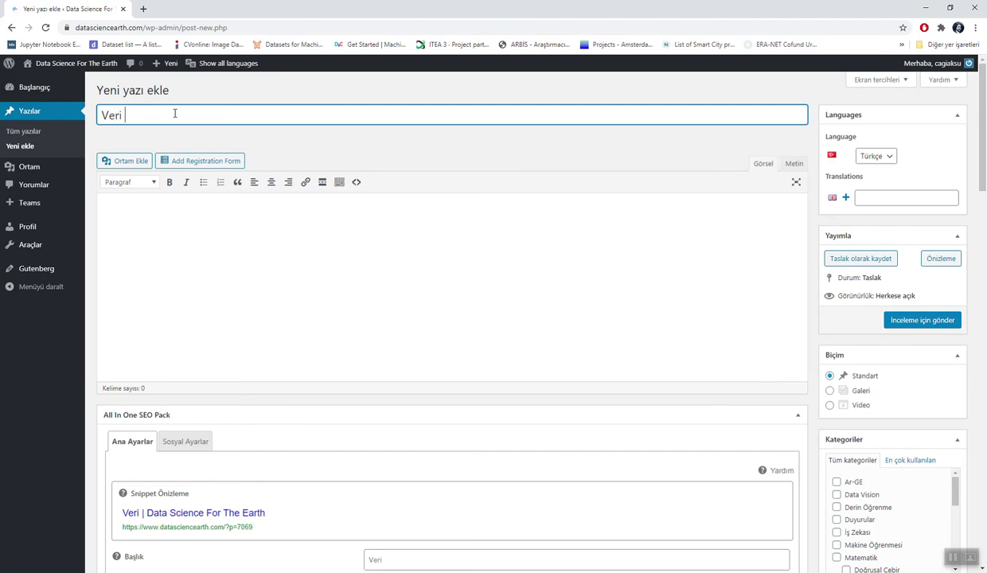
{"action": "type", "text": "Bilimi ned"}
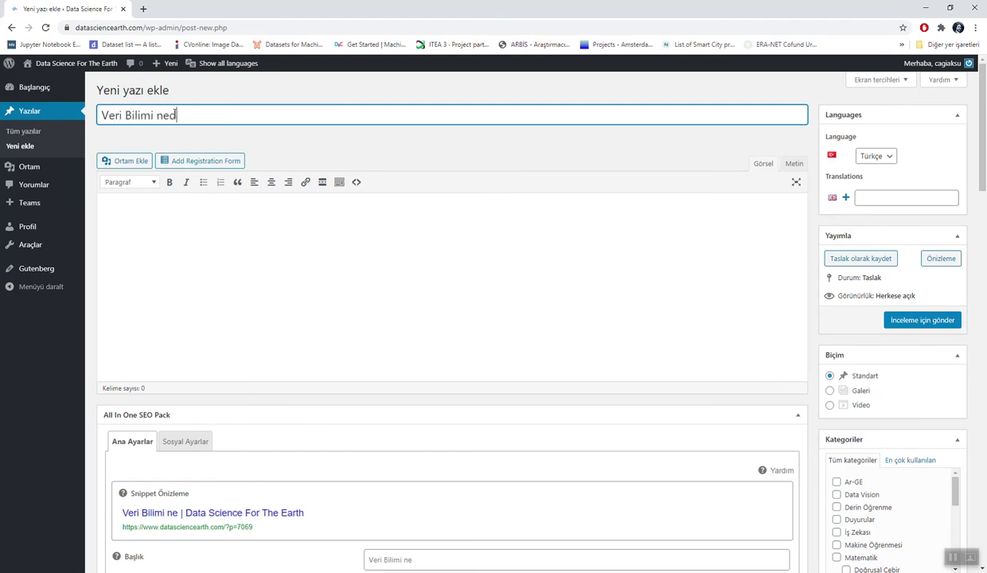
{"action": "type", "text": "ir?"}
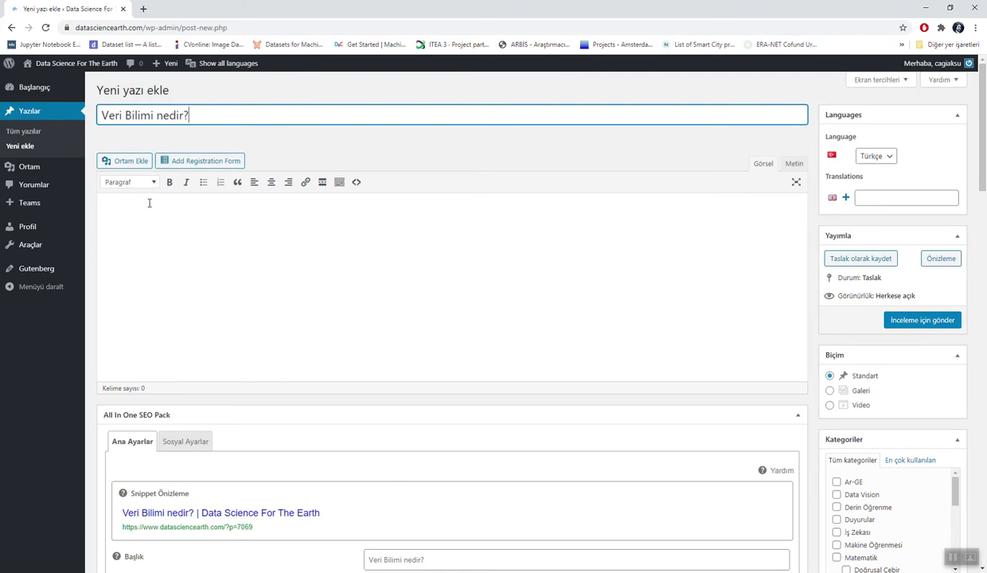
{"action": "left_click", "coordinate": [146, 205]}
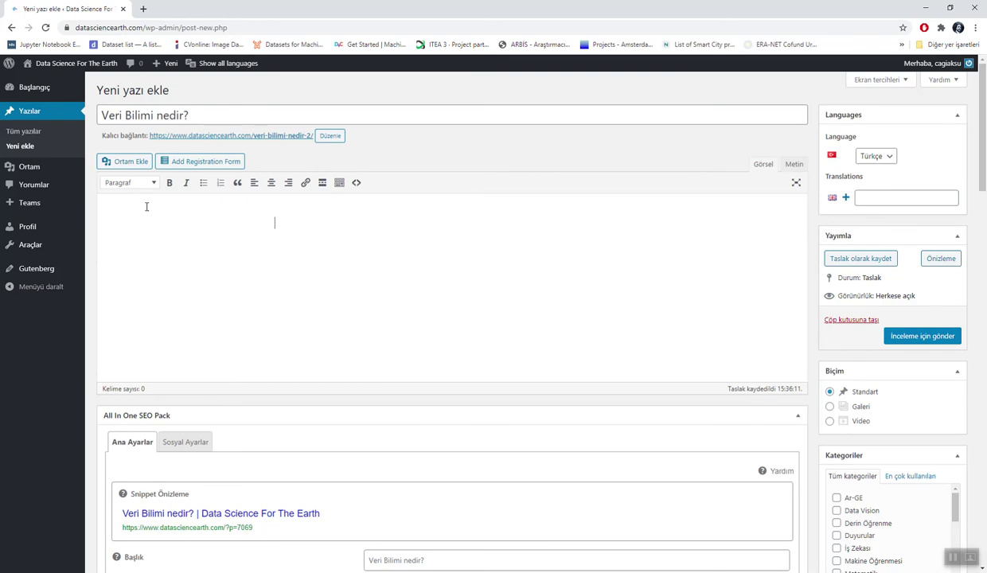
Step: Write 'Veri bilimi çok disiplinli bir metodolojiler bütünüdür.', correcting the misspelled 'disiplinil' and 'bütüdür'
{"action": "type", "text": "Veri bilimi çok disipli"}
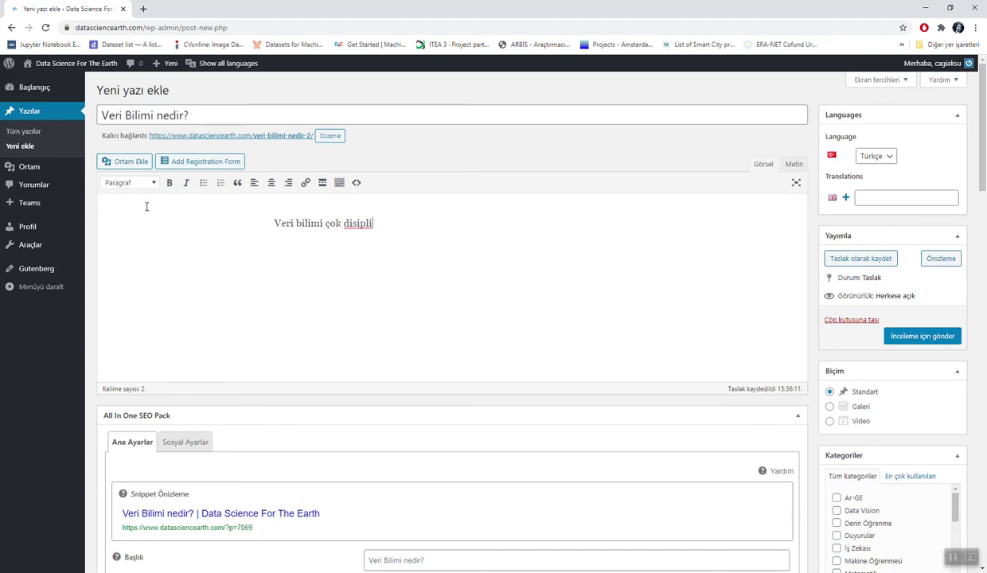
{"action": "key", "text": "BackSpace"}
{"action": "type", "text": "linil bir"}
{"action": "right_click", "coordinate": [361, 227]}
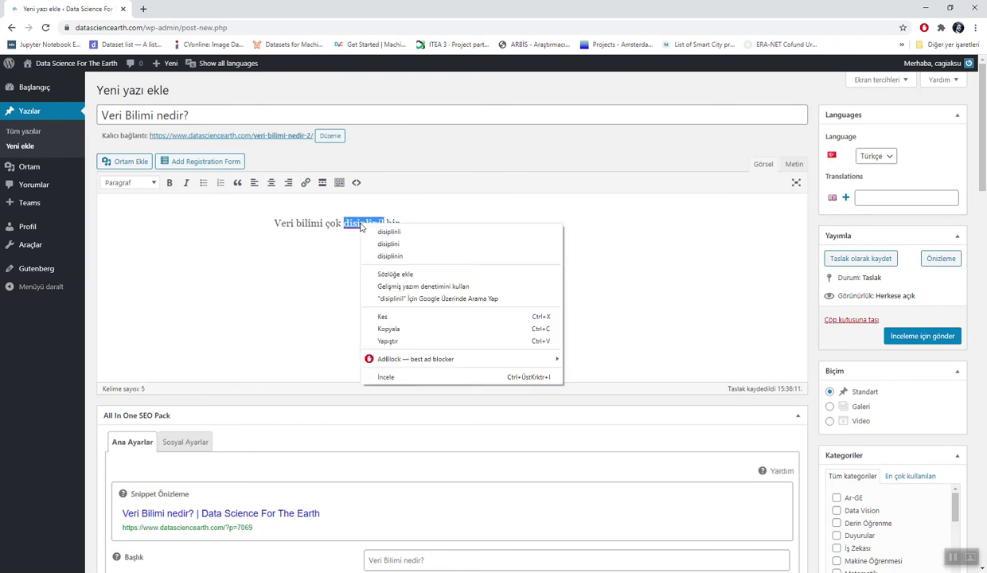
{"action": "left_click", "coordinate": [375, 231]}
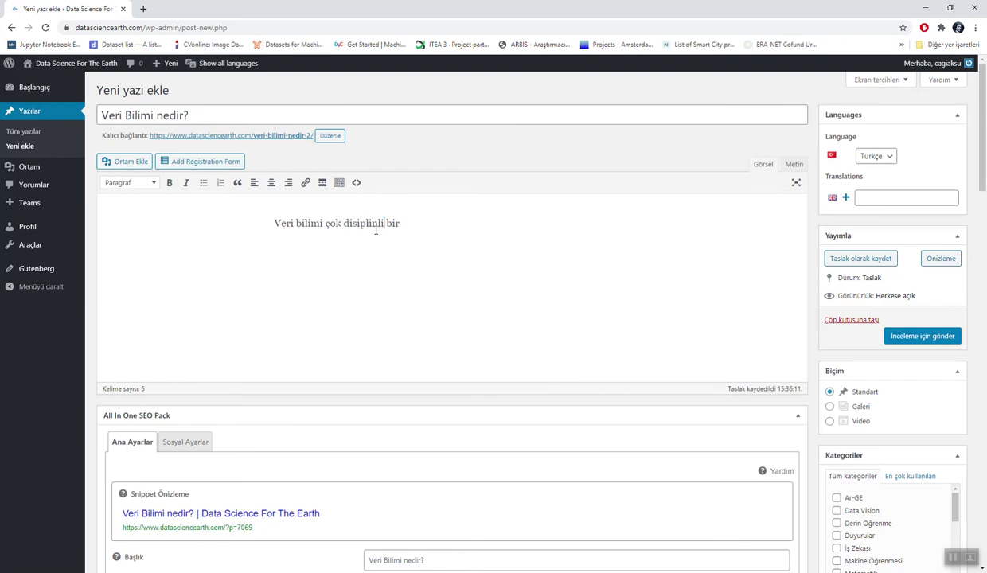
{"action": "left_click", "coordinate": [422, 220]}
{"action": "type", "text": "metodolojiler bütüü"}
{"action": "key", "text": "BackSpace"}
{"action": "type", "text": "."}
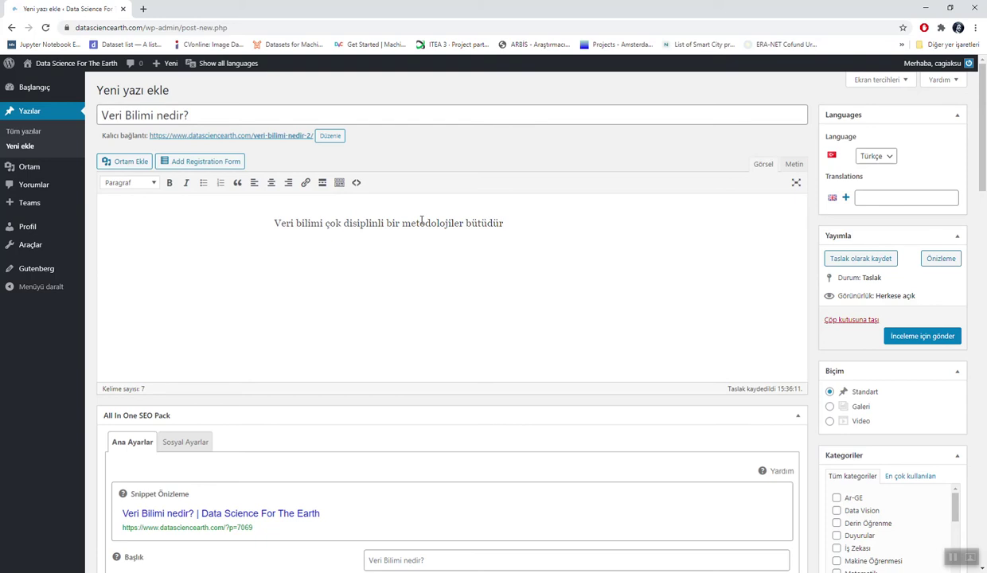
{"action": "right_click", "coordinate": [485, 223]}
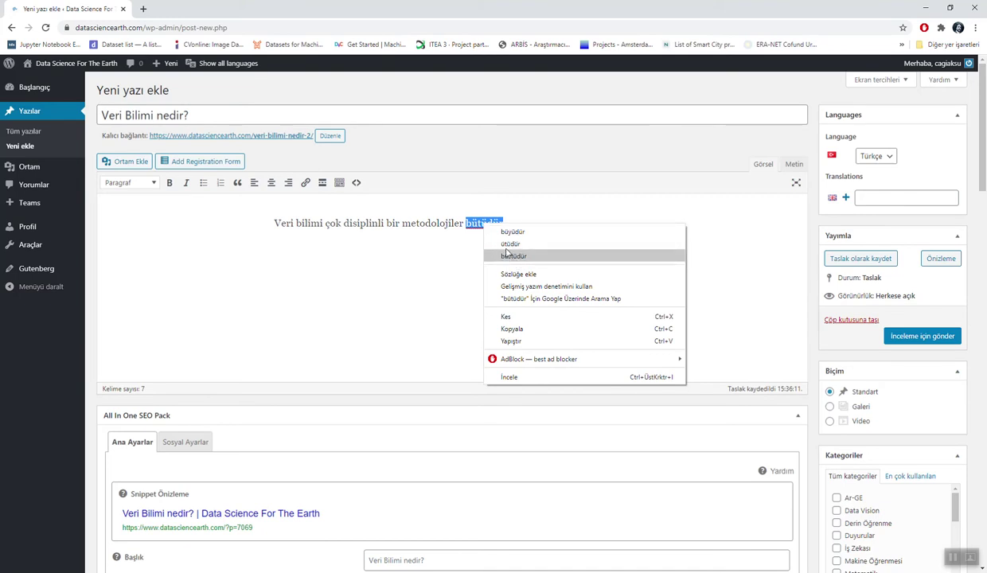
{"action": "left_click", "coordinate": [479, 225]}
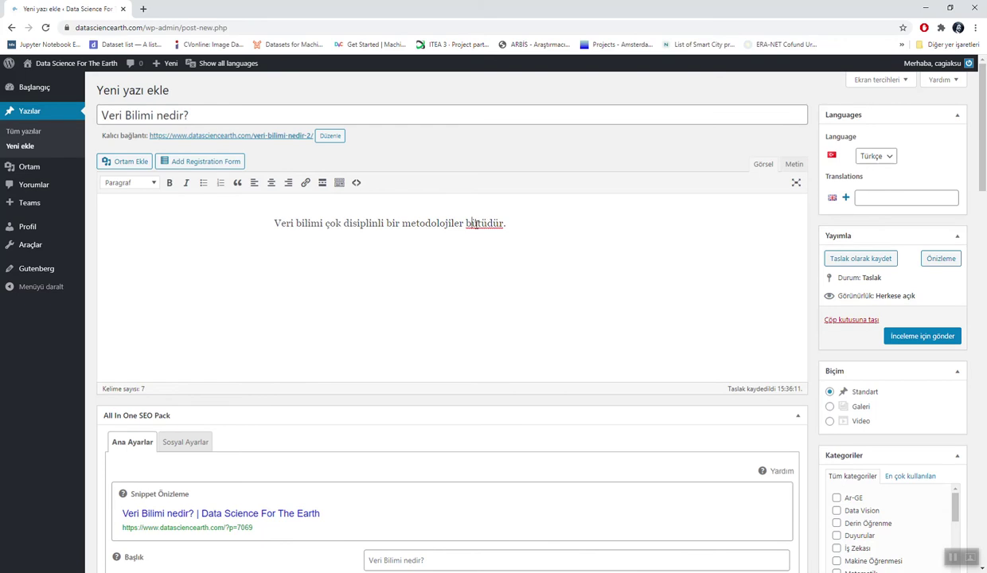
{"action": "left_click", "coordinate": [489, 225]}
{"action": "type", "text": "nü"}
Step: Add the line 'Veri Biliminin ne olduğunu öğrenelim.' above the sentence
{"action": "left_click", "coordinate": [275, 223]}
{"action": "key", "text": "Return"}
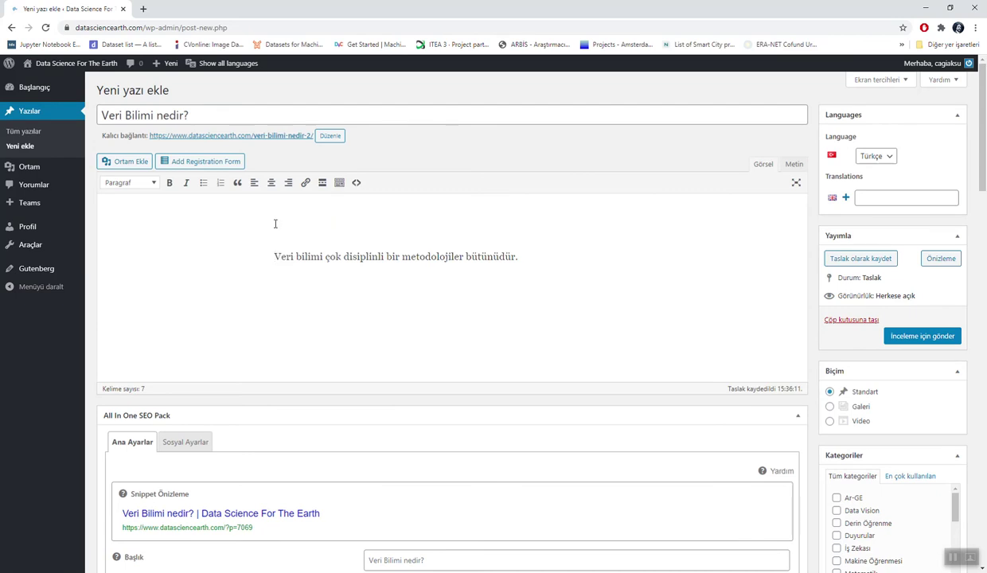
{"action": "type", "text": "Veri Bilimi"}
{"action": "key", "text": "BackSpace"}
{"action": "type", "text": "nin ne olduğunu "}
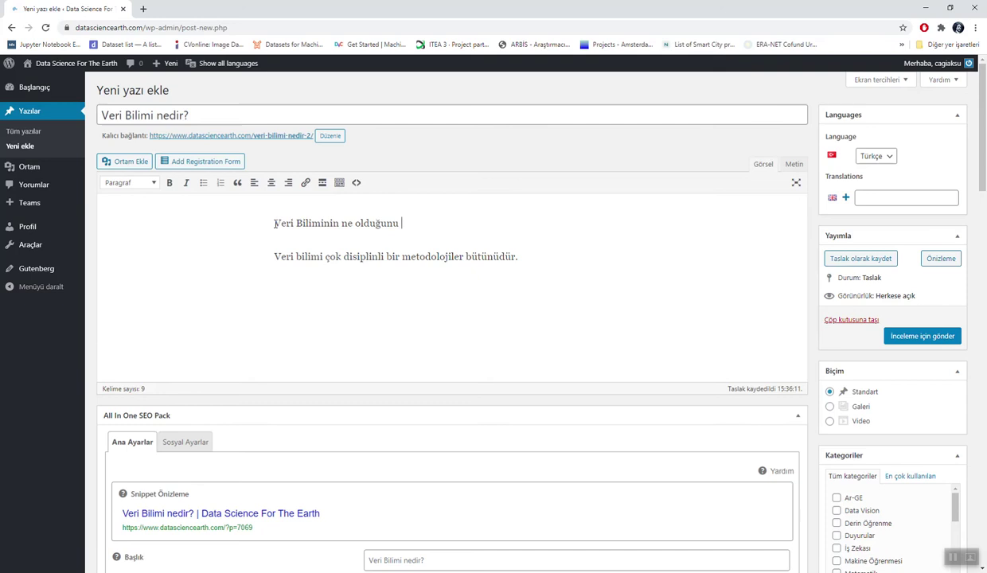
{"action": "type", "text": "öğrenelim."}
Step: Make 'Veri Biliminin ne olduğunu öğrenelim.' a Başlık 1 heading
{"action": "left_click", "coordinate": [154, 183]}
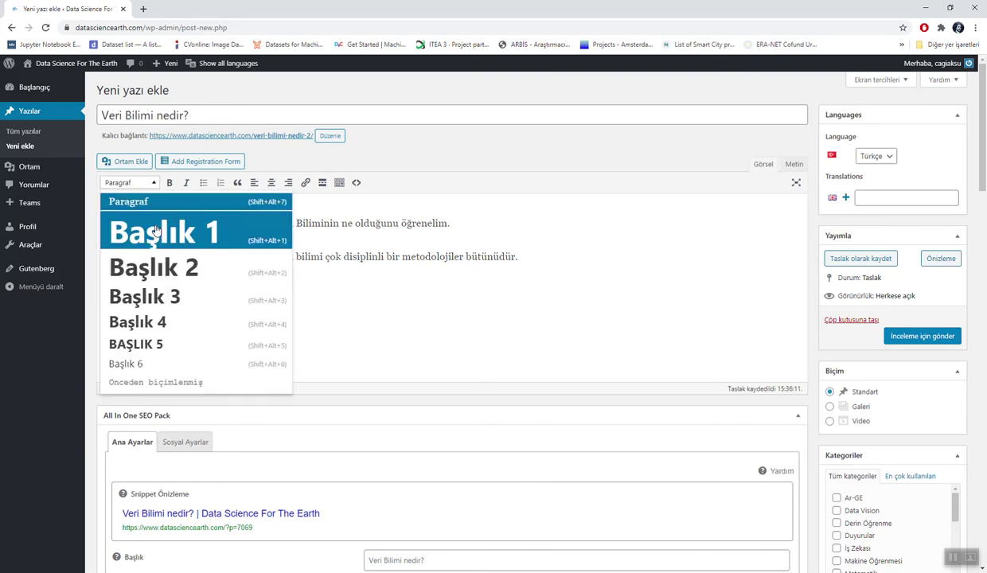
{"action": "left_click", "coordinate": [156, 231]}
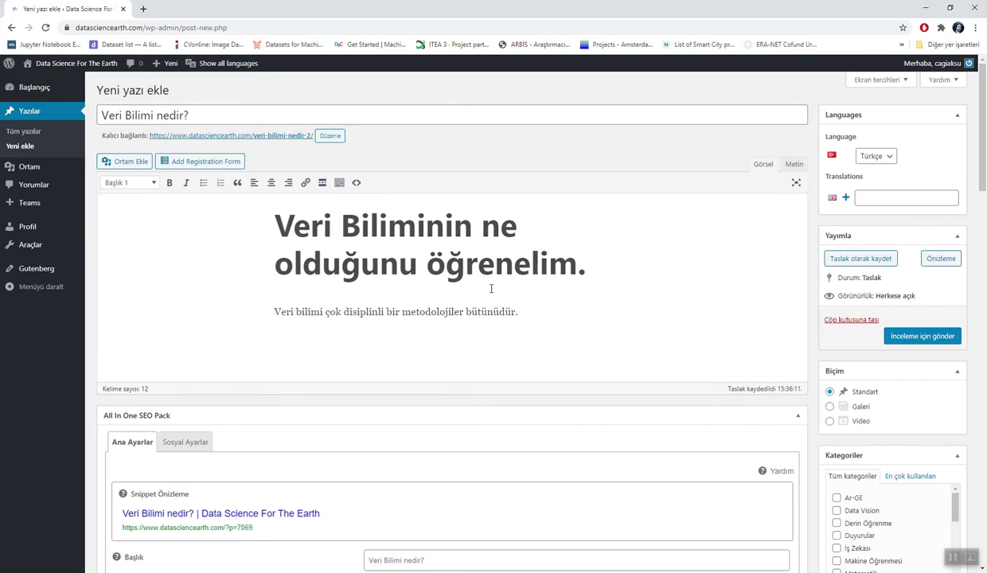
{"action": "left_click", "coordinate": [528, 312]}
Step: Add that data science combines istatistik, matematik, veri teknolojileri as a 'çatı kavram', then begin 'Peki veri bilimi'
{"action": "type", "text": "İçerisinde"}
{"action": "key", "text": "BackSpace"}
{"action": "key", "text": "BackSpace"}
{"action": "key", "text": "BackSpace"}
{"action": "type", "text": "de istatistik"}
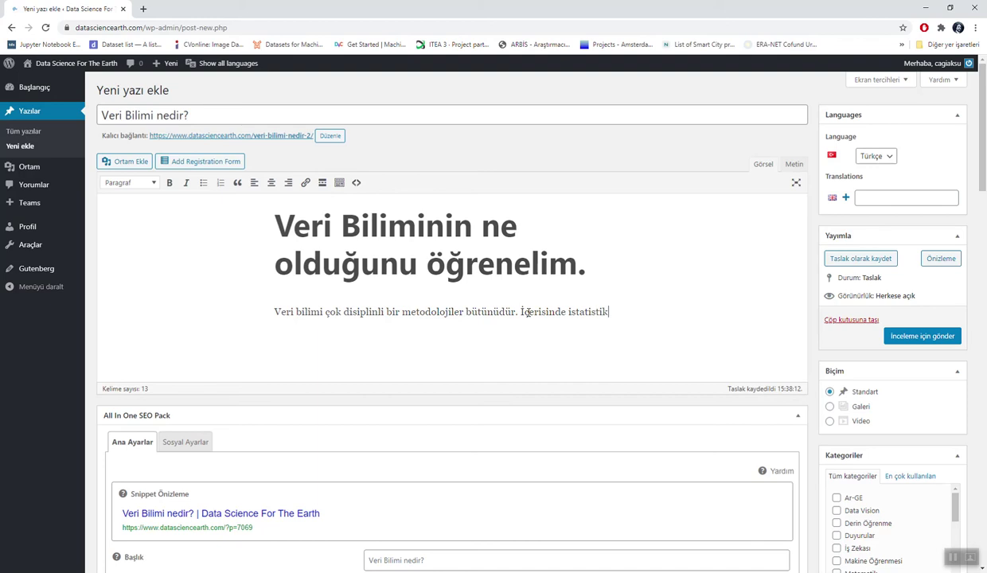
{"action": "type", "text": ", matematik, veri teknolojileri"}
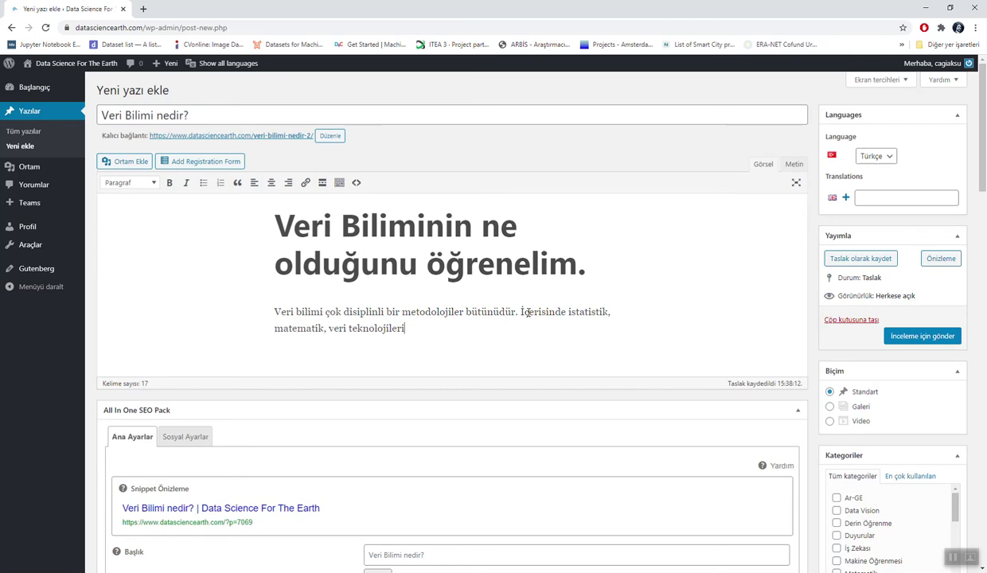
{"action": "type", "text": " v.b. gibi alanları"}
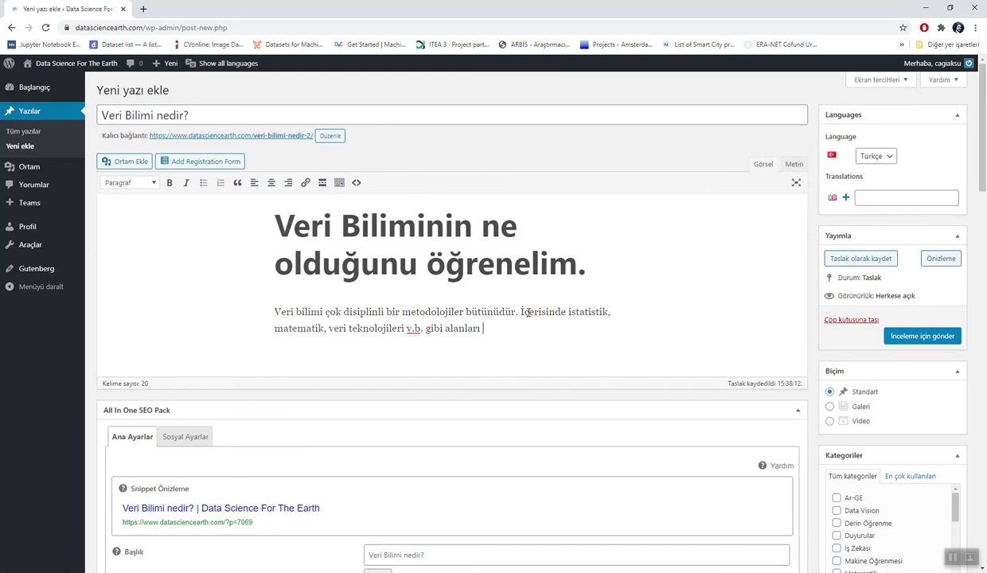
{"action": "type", "text": "birleştiren bir çatı "}
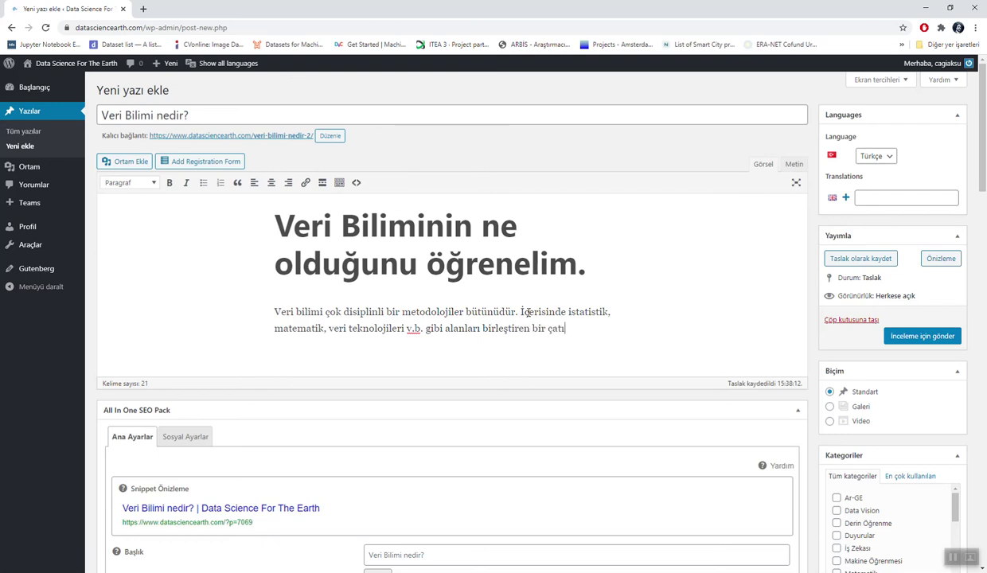
{"action": "type", "text": "kavramdır."}
{"action": "key", "text": "Return"}
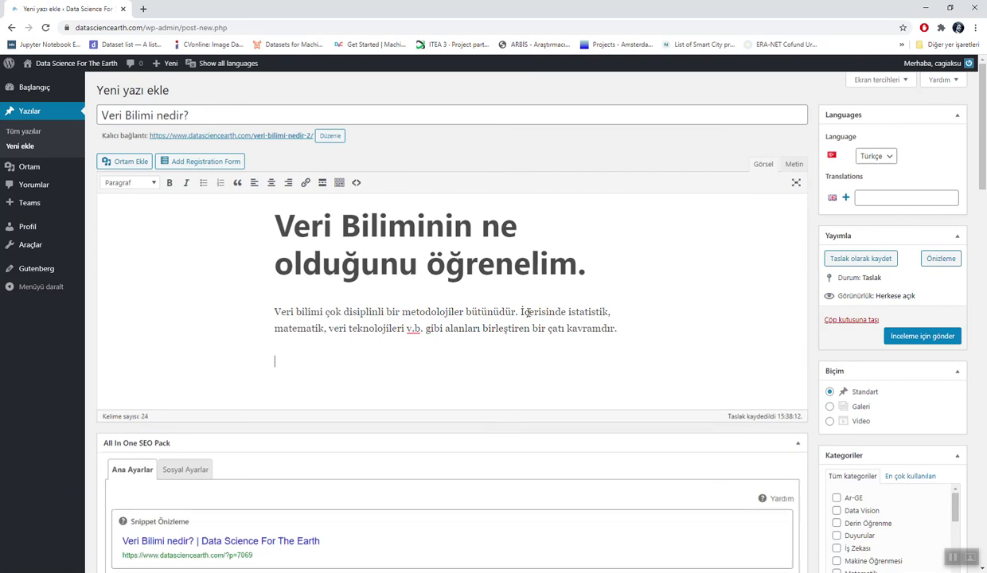
{"action": "type", "text": "Peki veri bilimi"}
Step: Reword the line to 'Peki veri bilimci kimdir?' and make it a Başlık 2 heading
{"action": "key", "text": "BackSpace"}
{"action": "key", "text": "BackSpace"}
{"action": "type", "text": "mci"}
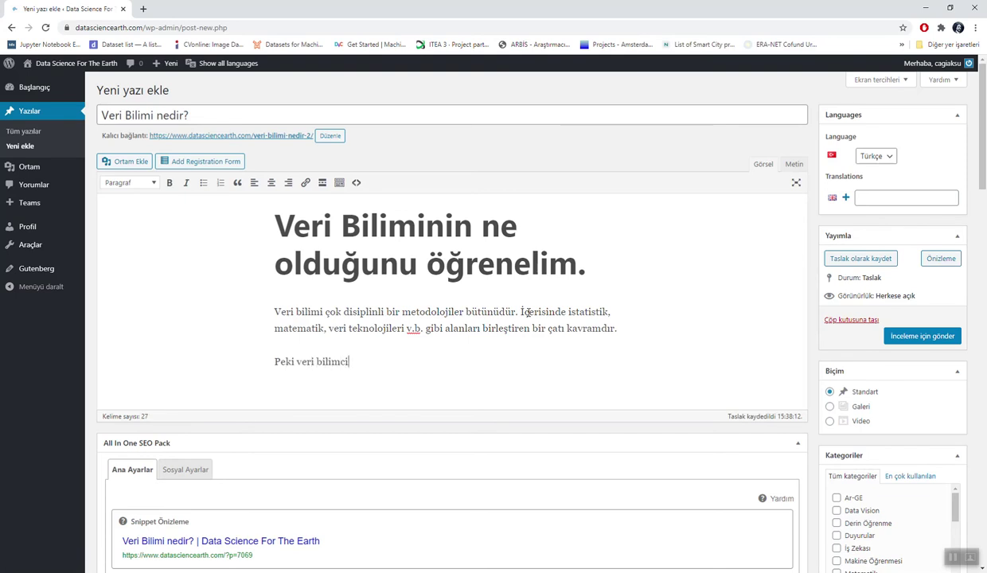
{"action": "type", "text": " kimdir?"}
{"action": "left_click", "coordinate": [153, 184]}
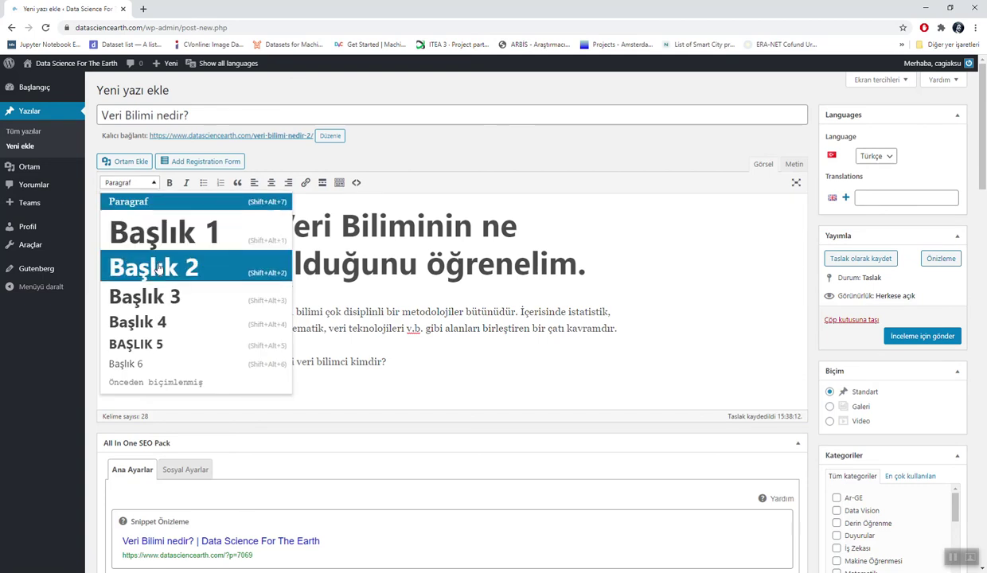
{"action": "left_click", "coordinate": [155, 265]}
Step: Below the heading, add the paragraph 'Veri bilimci veri bilimi takımının üyesidir'
{"action": "left_click", "coordinate": [584, 389]}
{"action": "key", "text": "Return"}
{"action": "type", "text": "V"}
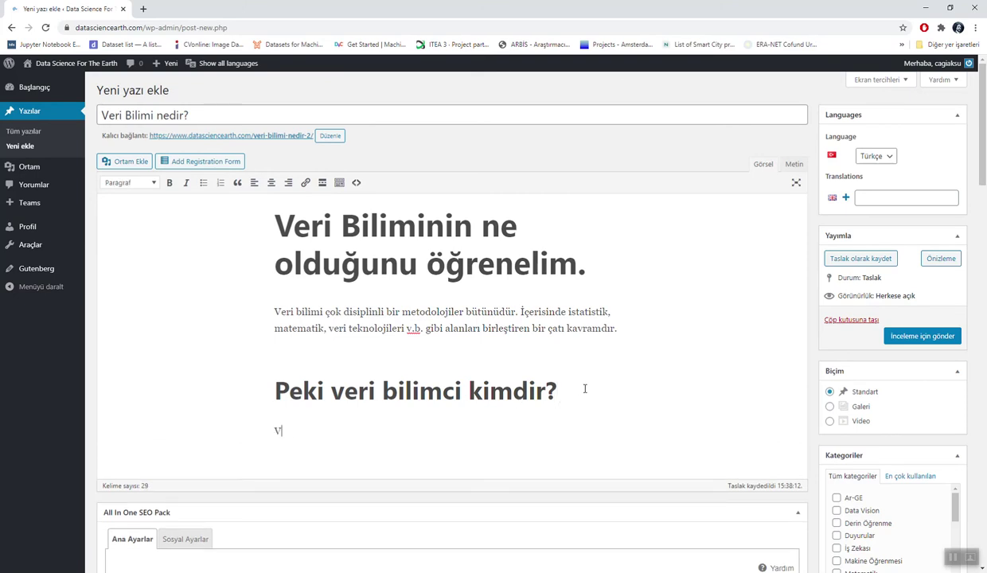
{"action": "type", "text": "eri bilimci"}
{"action": "type", "text": "veri bilimi takımının üyesidir."}
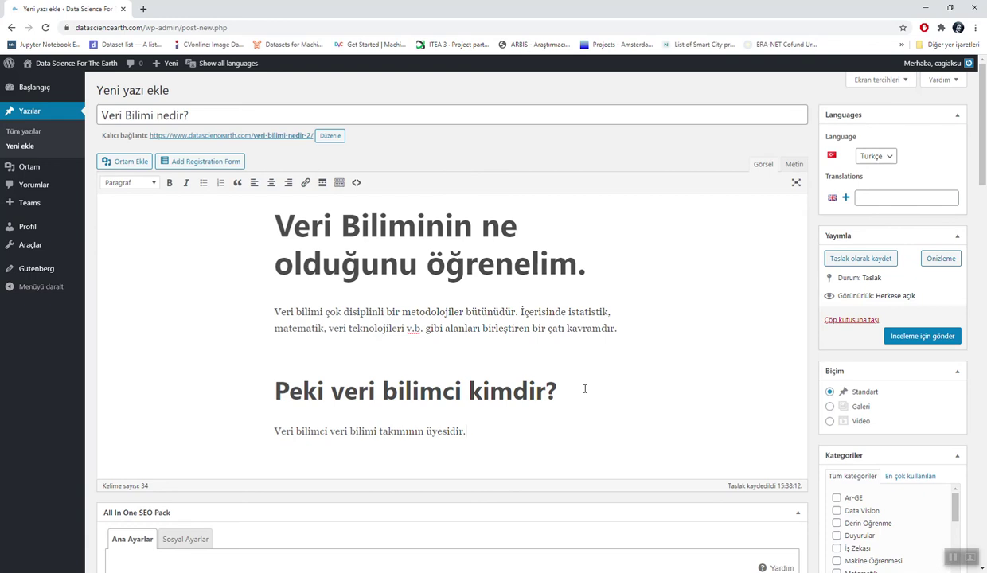
Step: Scroll down to the All In One SEO Pack box and place the cursor in the Açıklama field
{"action": "scroll", "coordinate": [584, 388], "scroll_direction": "down", "scroll_amount": 1}
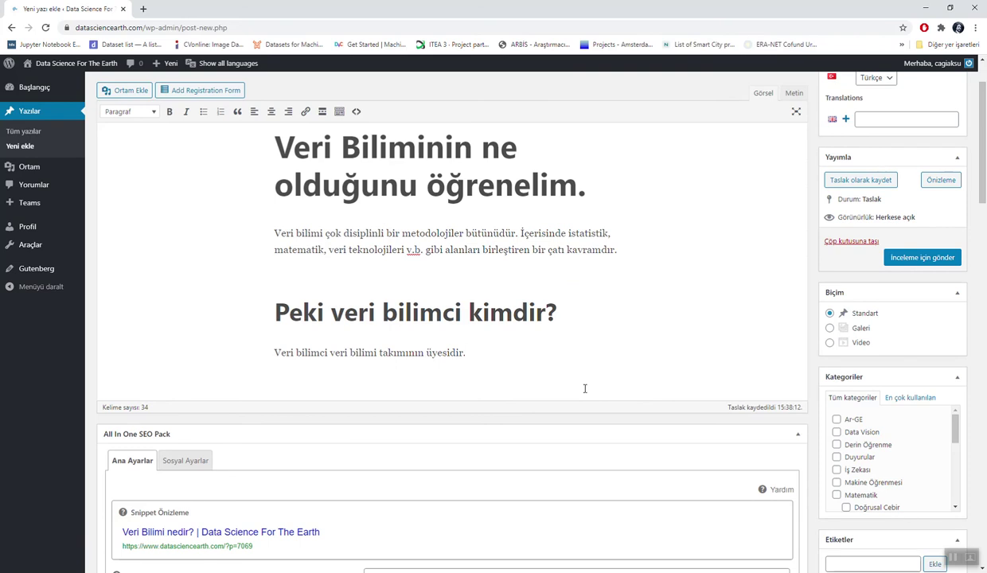
{"action": "scroll", "coordinate": [584, 389], "scroll_direction": "up", "scroll_amount": 2}
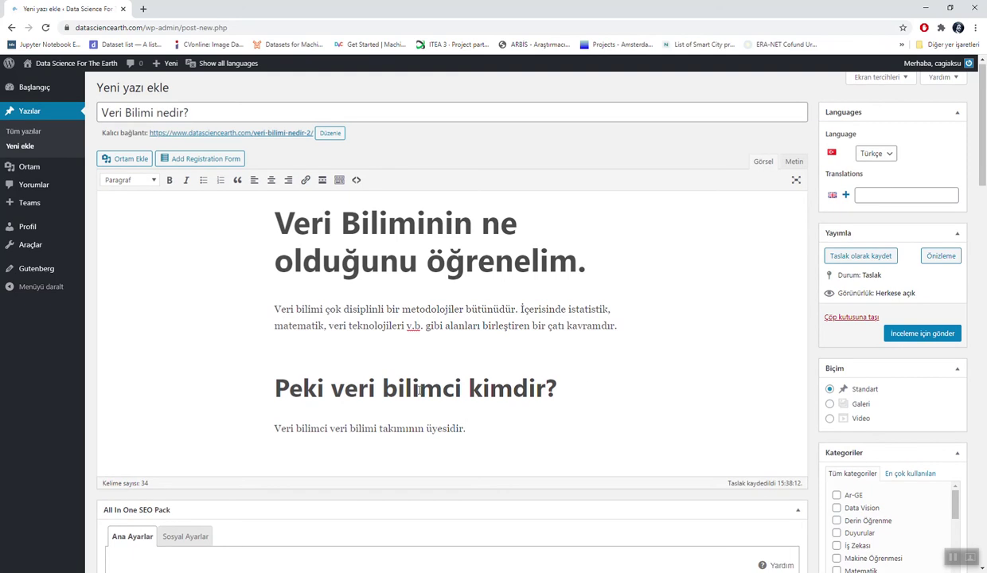
{"action": "scroll", "coordinate": [417, 390], "scroll_direction": "down", "scroll_amount": 5}
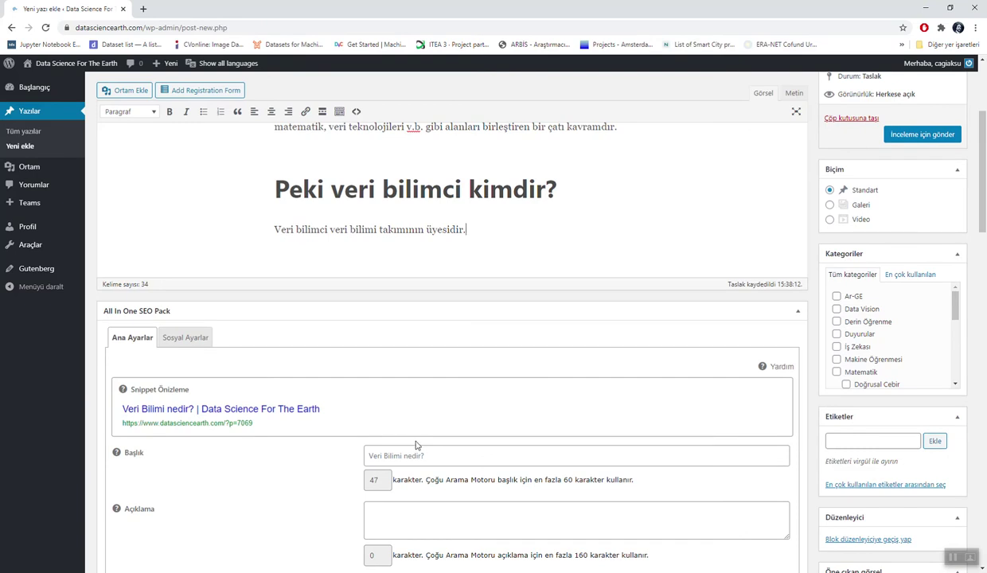
{"action": "scroll", "coordinate": [420, 445], "scroll_direction": "down", "scroll_amount": 2}
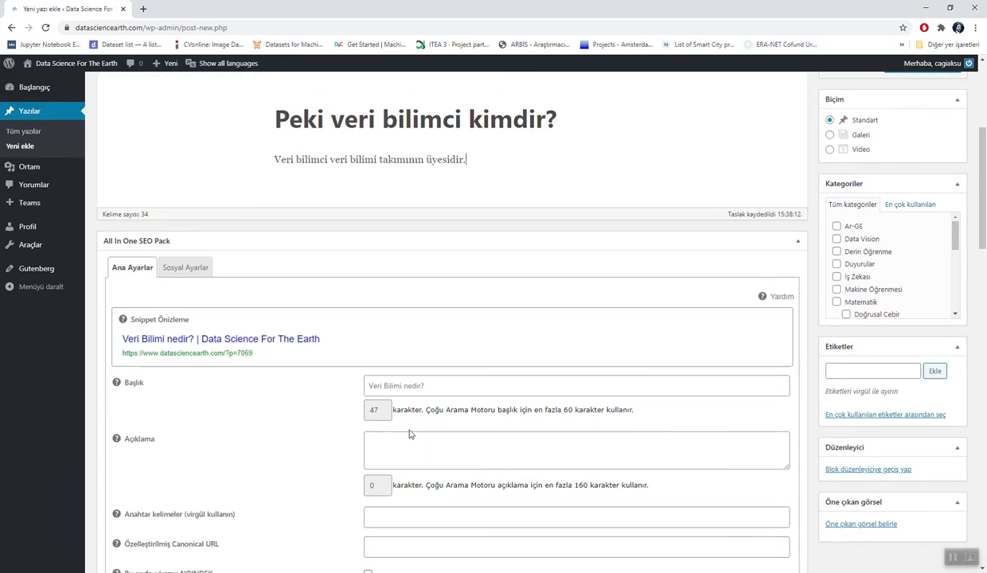
{"action": "scroll", "coordinate": [299, 284], "scroll_direction": "down", "scroll_amount": 2}
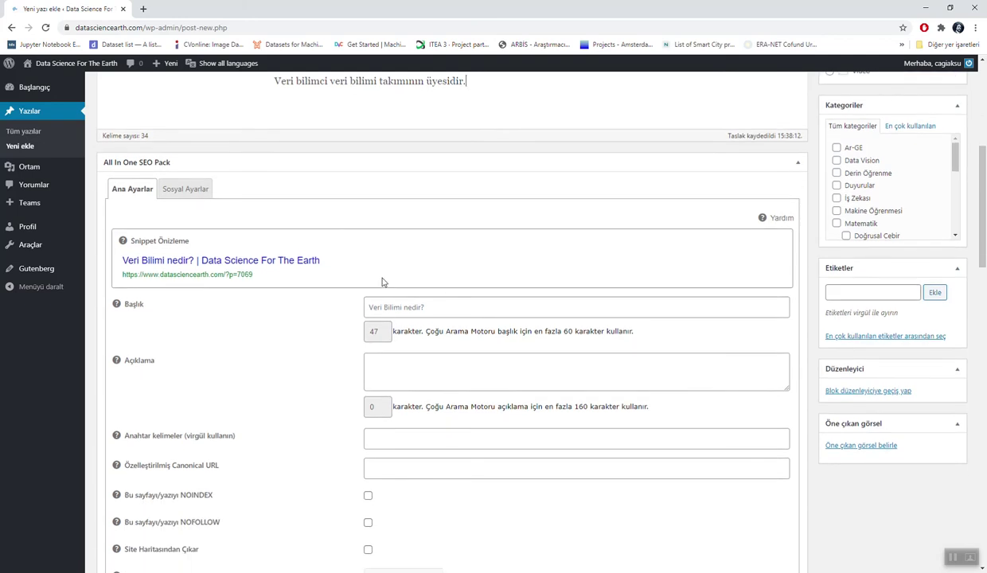
{"action": "left_click", "coordinate": [413, 306]}
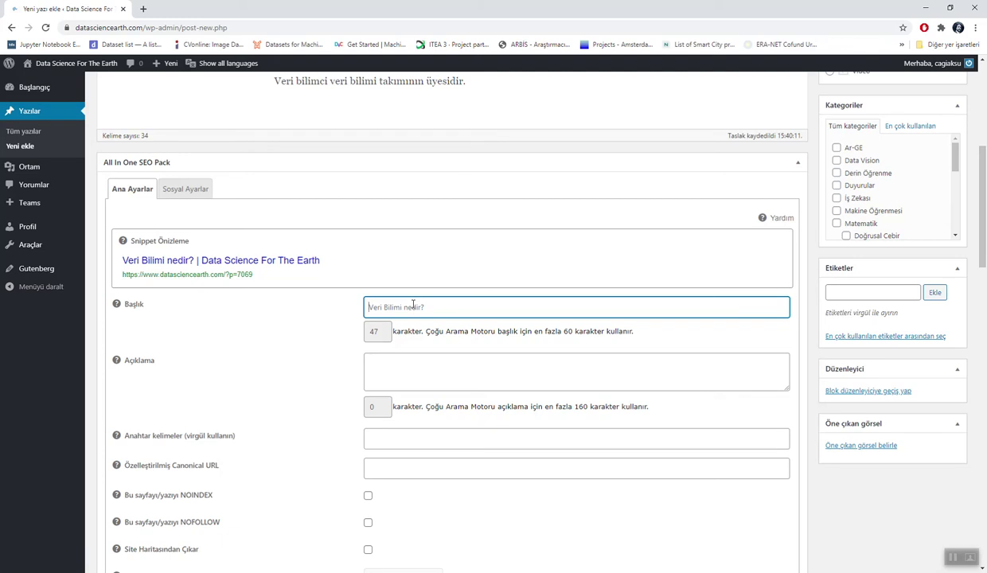
{"action": "left_click_drag", "start_coordinate": [253, 275], "coordinate": [125, 267]}
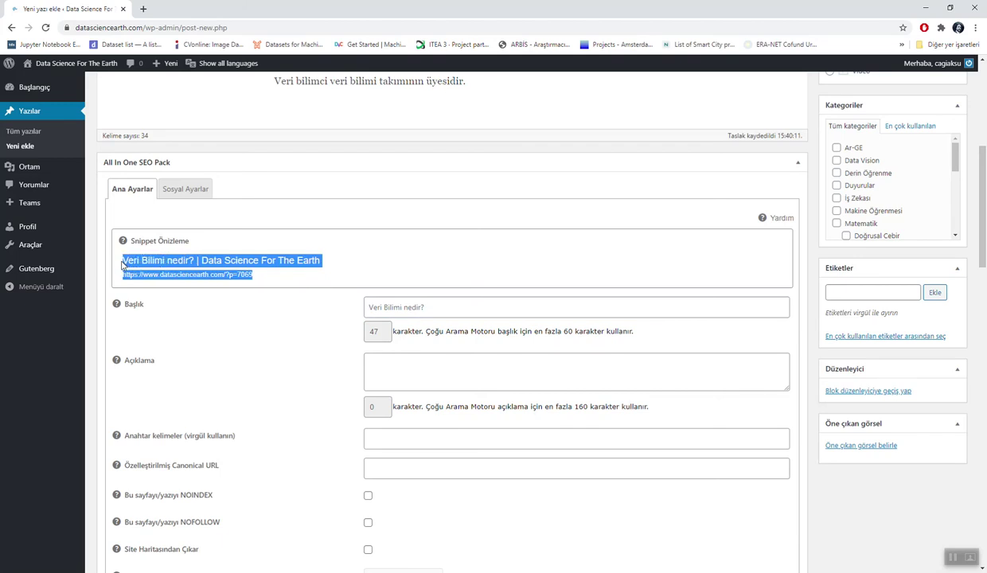
{"action": "left_click", "coordinate": [392, 366]}
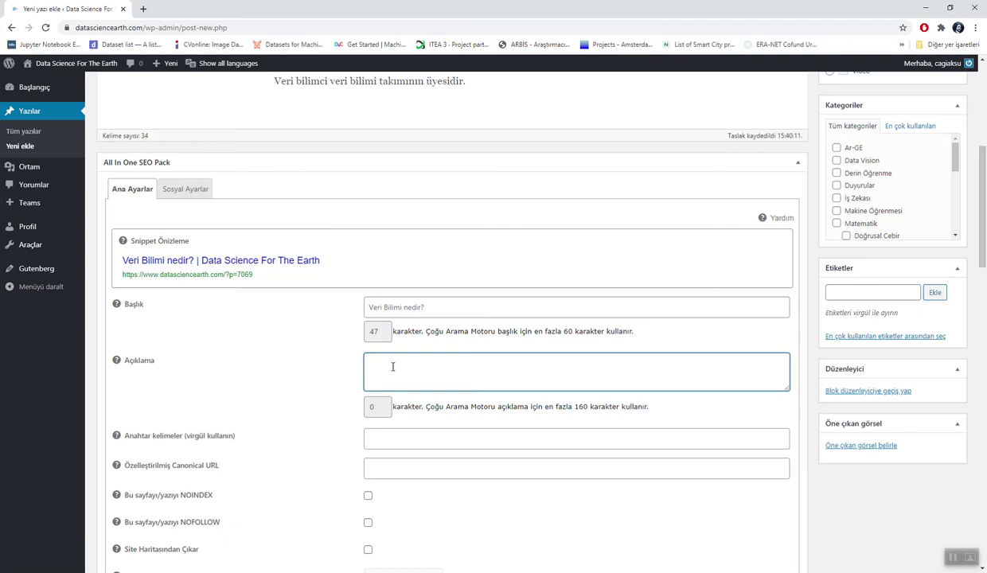
Step: Enter 'Bu yazımızda veri bilimin ne olduğunu detaylı bir şekilde anlattık' as the description, deleting stray trailing d's
{"action": "type", "text": "Bu"}
{"action": "type", "text": "yazımı"}
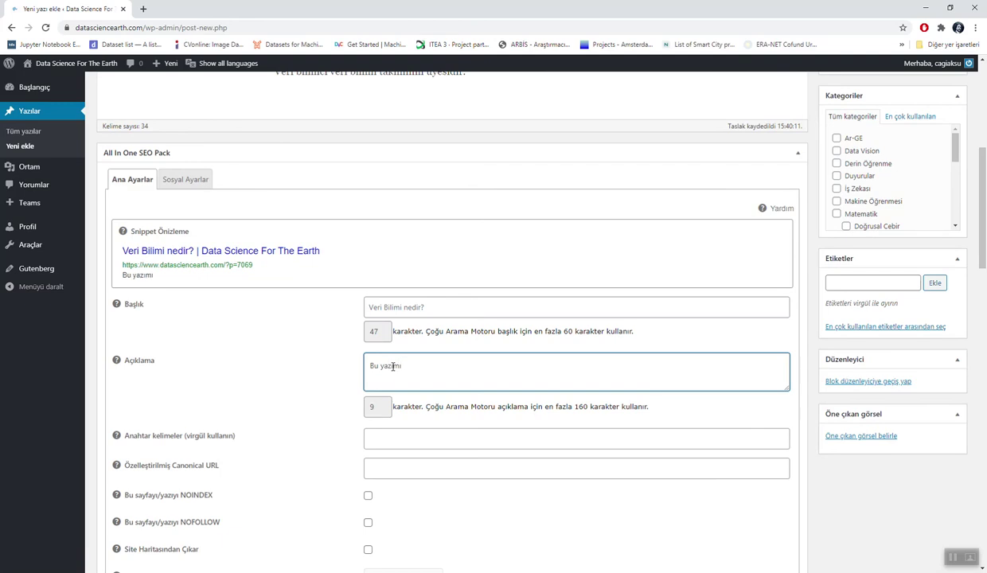
{"action": "type", "text": "da veri bilimin ne o"}
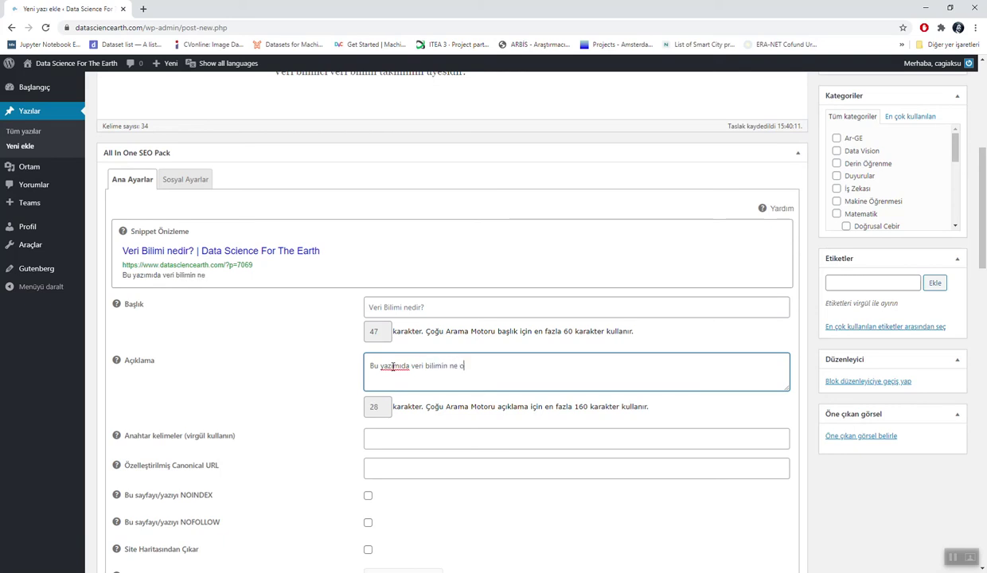
{"action": "type", "text": "lduğunu deta"}
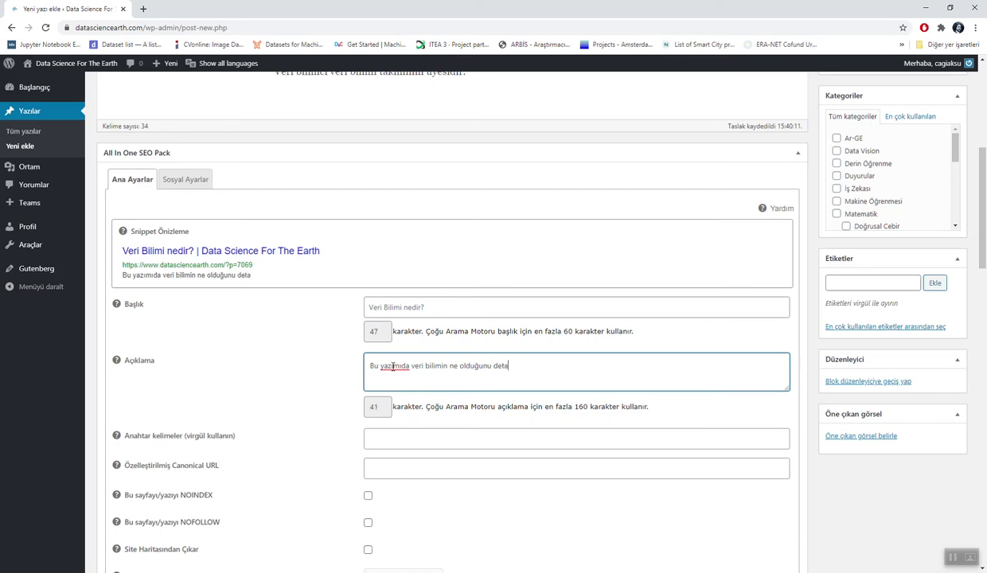
{"action": "type", "text": "ylı bir şekilde anlattık."}
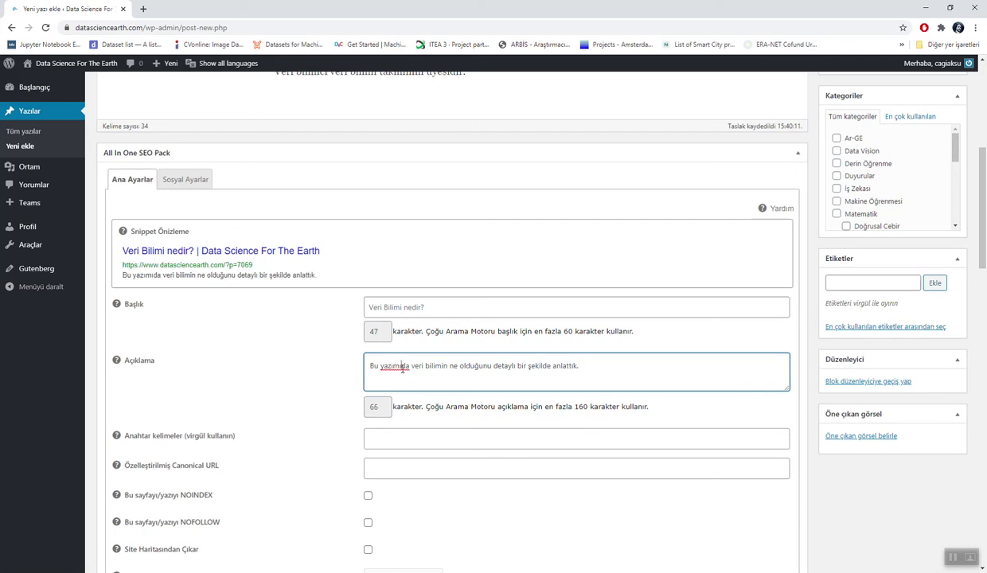
{"action": "left_click", "coordinate": [402, 369]}
{"action": "type", "text": "z"}
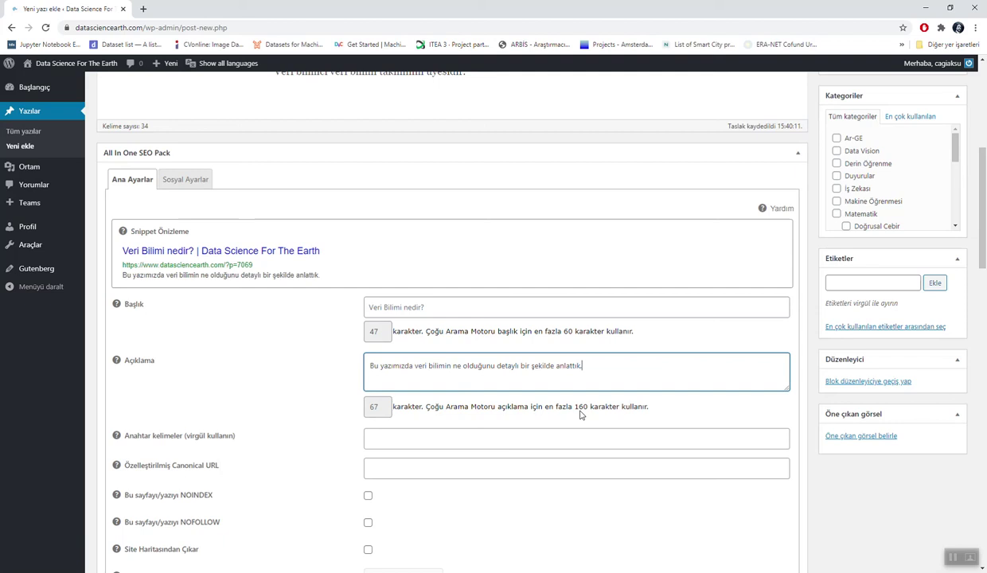
{"action": "type", "text": "ddddddddddddddddddddddddddddddddddddddddddddddddddddddddddddddddddddddddddddddddddddddddddddddddddddddddddddd"}
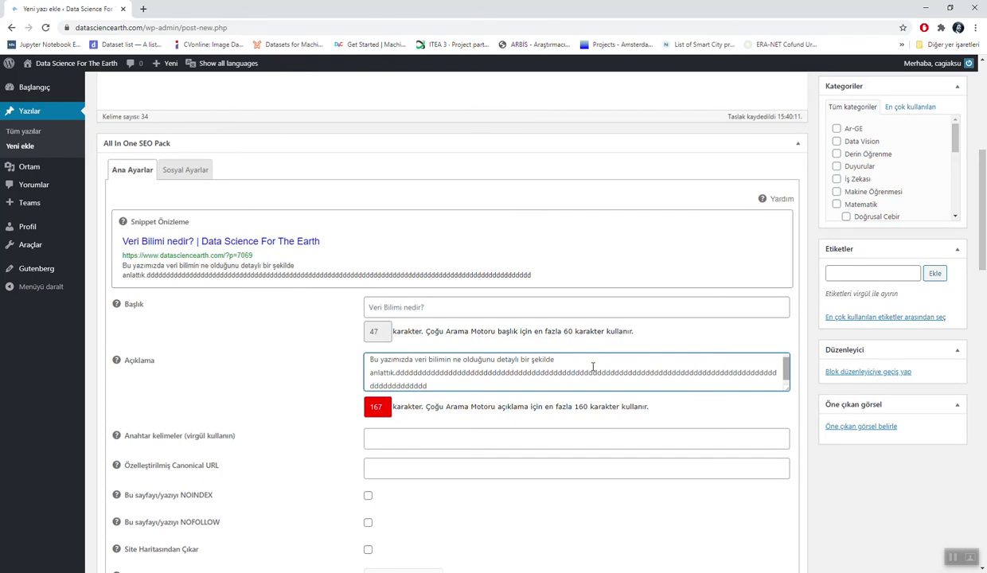
{"action": "type", "text": "ddddddddddddddddddddddddddddddddddd"}
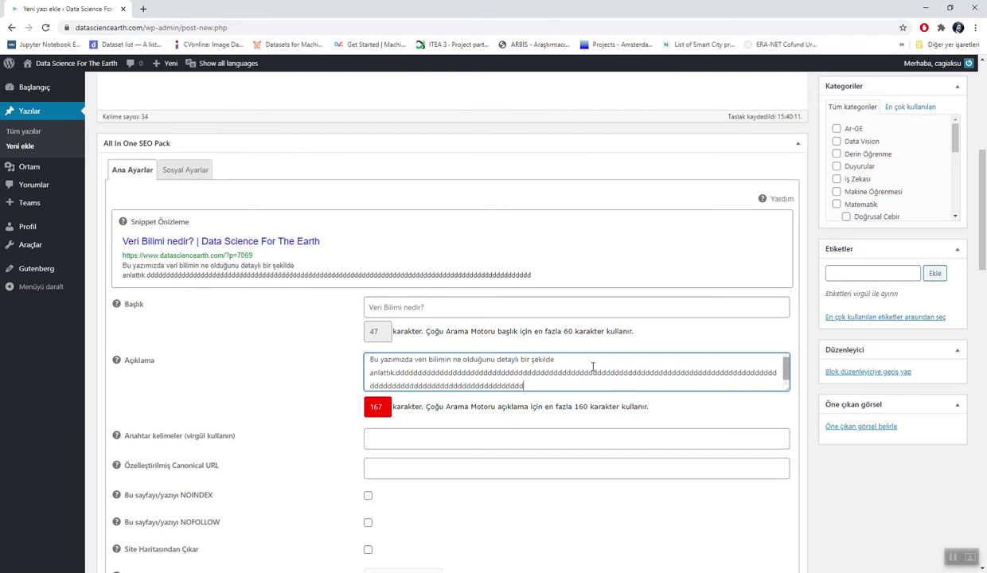
{"action": "type", "text": "dddddddddd"}
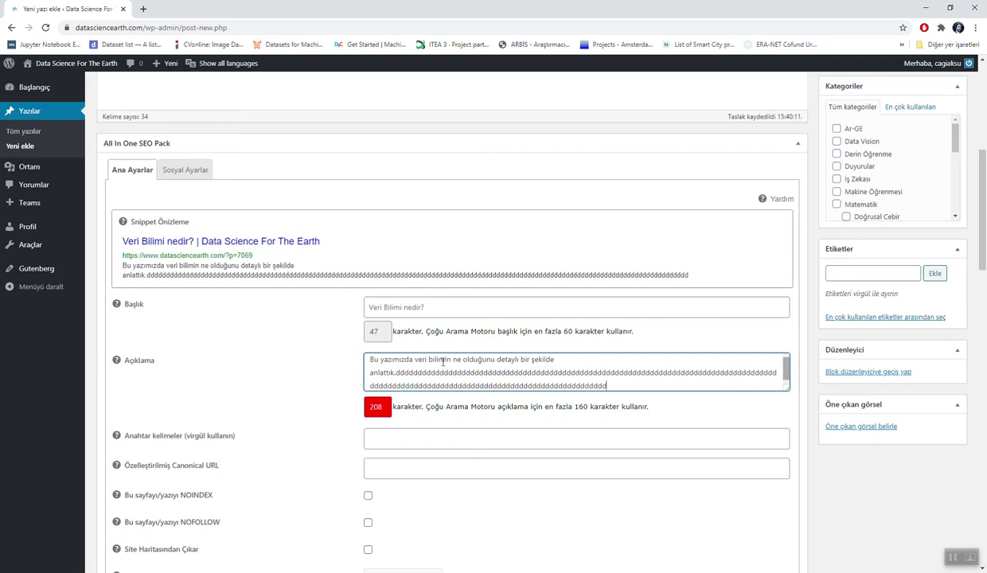
{"action": "double_click", "coordinate": [380, 407]}
{"action": "left_click", "coordinate": [615, 378]}
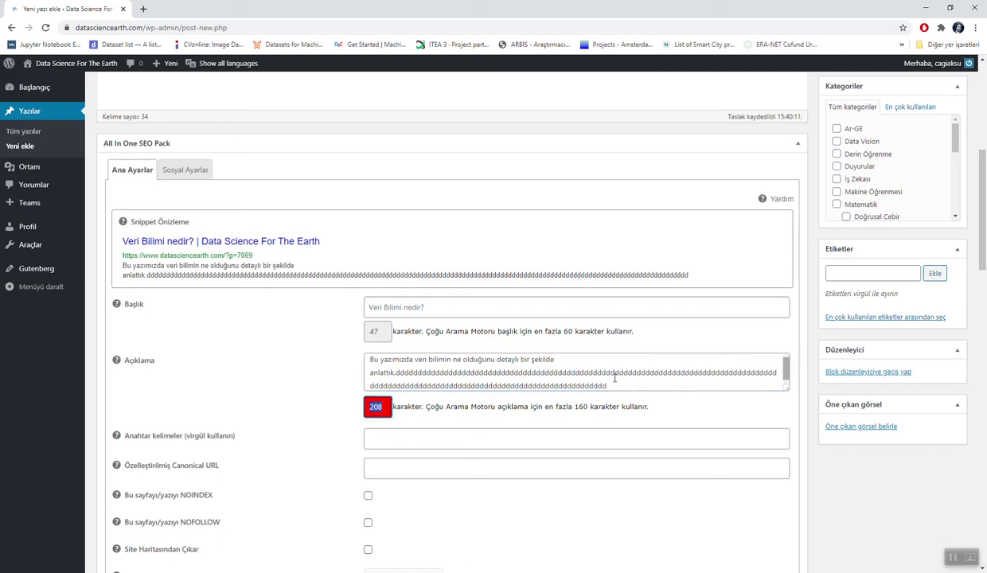
{"action": "left_click_drag", "start_coordinate": [594, 371], "coordinate": [607, 386]}
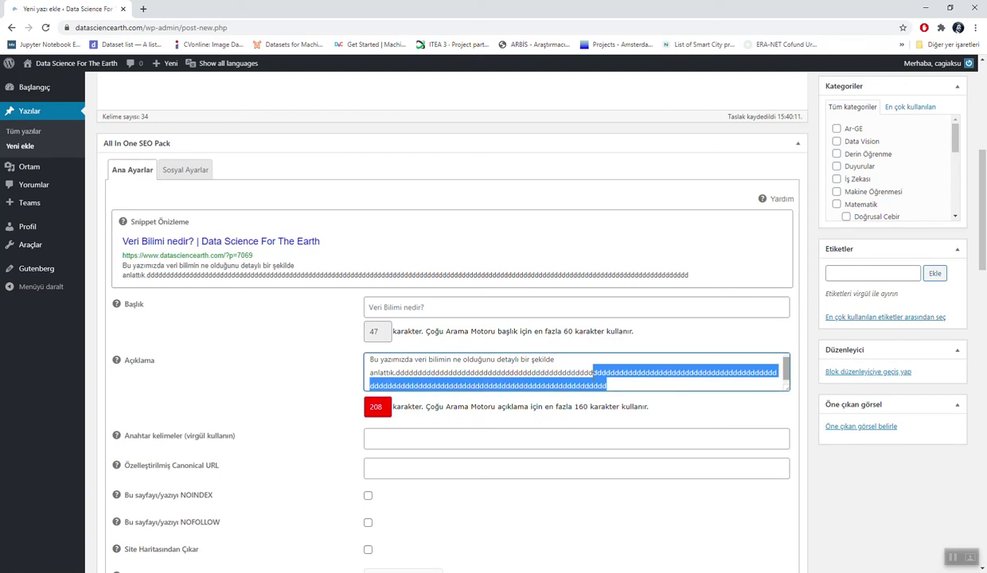
{"action": "key", "text": "BackSpace"}
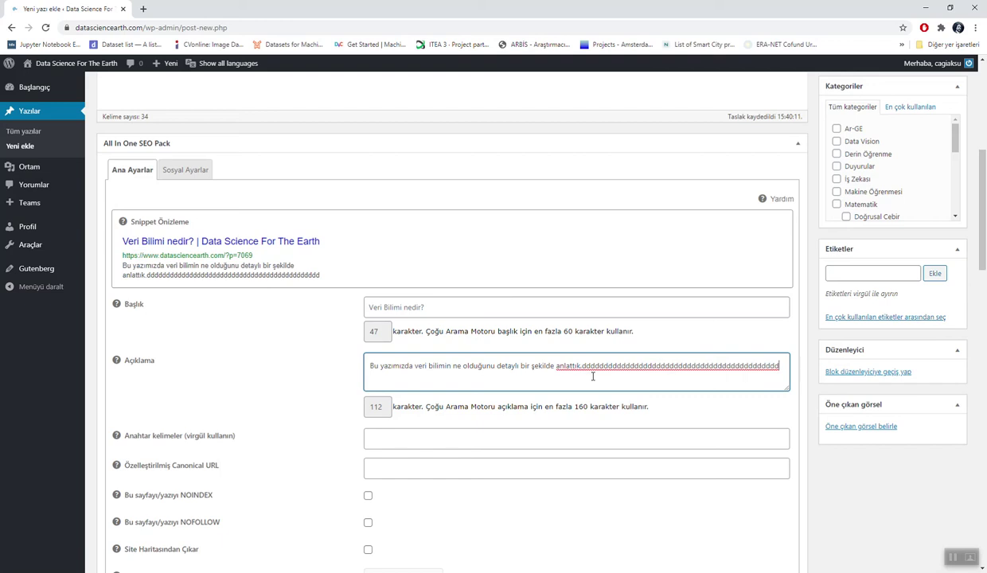
Step: Enter 'veri bilimi nedir, veri bilimci kimdir' in the Anahtar kelimeler field
{"action": "left_click", "coordinate": [469, 435]}
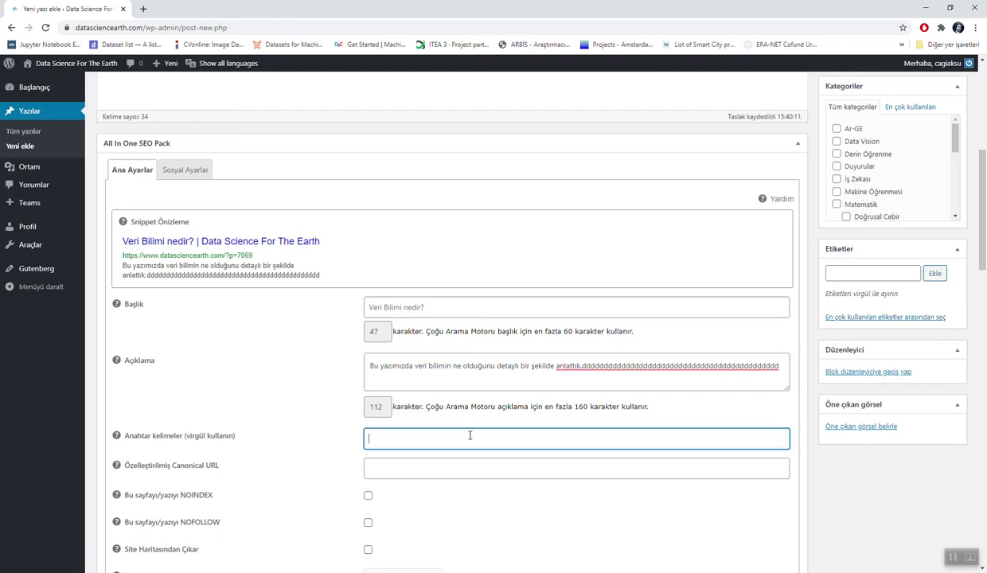
{"action": "type", "text": "veri bilim"}
{"action": "type", "text": "i nedir,"}
{"action": "type", "text": "veri"}
{"action": "type", "text": " bilimi nedir, veri bilim"}
{"action": "type", "text": "ci kimdir"}
{"action": "scroll", "coordinate": [460, 443], "scroll_direction": "down", "scroll_amount": 3}
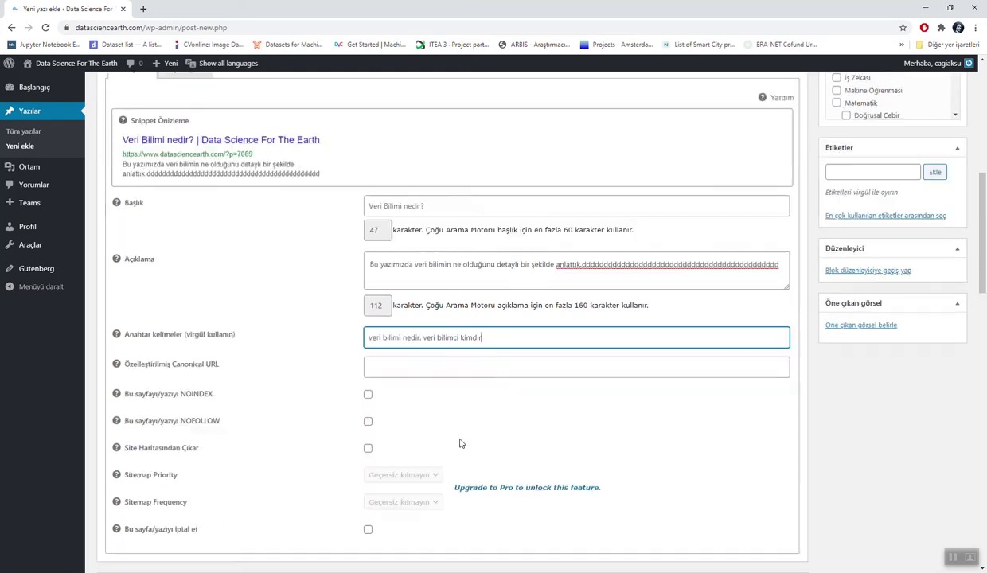
{"action": "scroll", "coordinate": [460, 443], "scroll_direction": "up", "scroll_amount": 1}
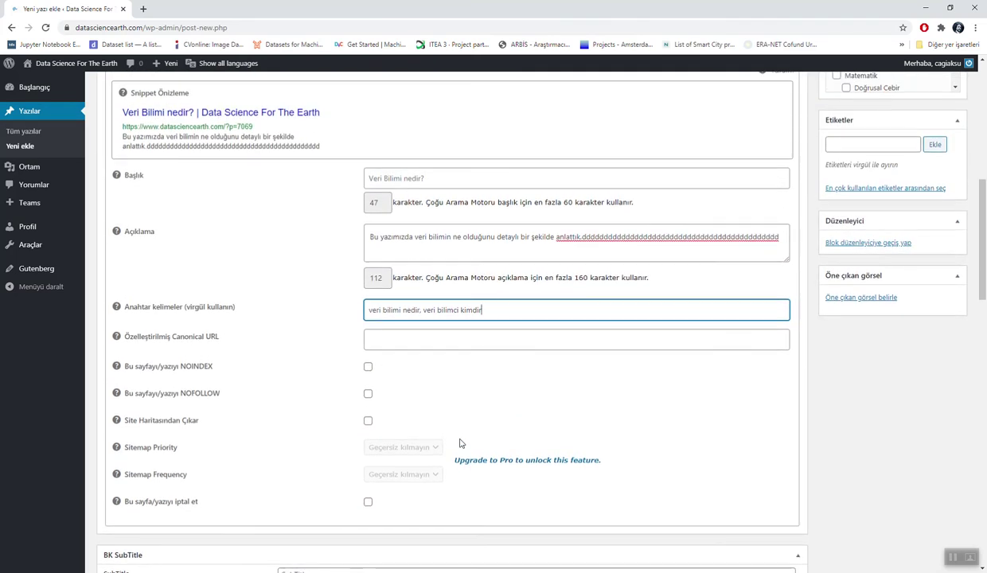
{"action": "scroll", "coordinate": [460, 443], "scroll_direction": "down", "scroll_amount": 7}
{"action": "scroll", "coordinate": [460, 443], "scroll_direction": "up", "scroll_amount": 10}
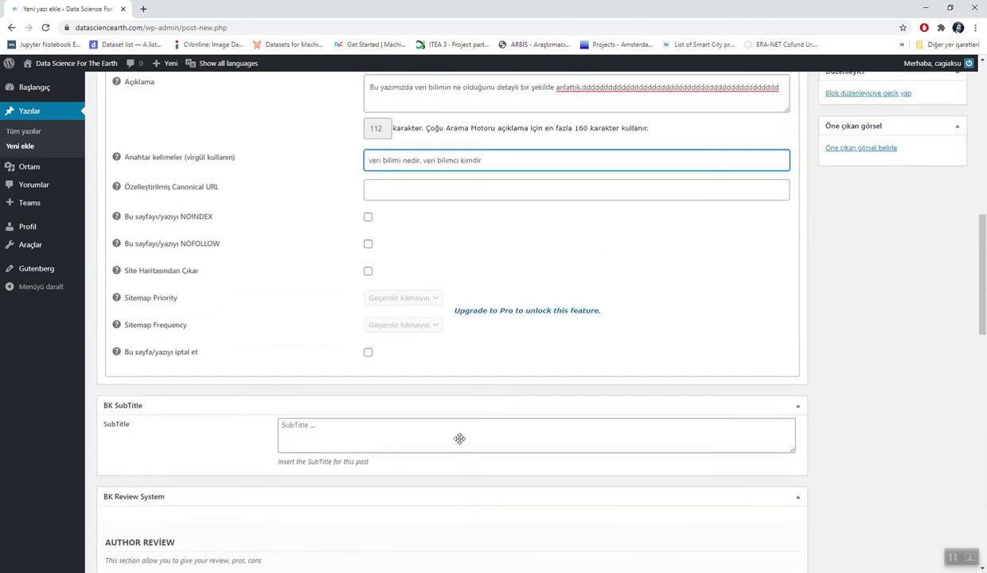
Step: File the post under the Veri Bilimi category and select the SEO keywords text
{"action": "scroll", "coordinate": [460, 439], "scroll_direction": "up", "scroll_amount": 1}
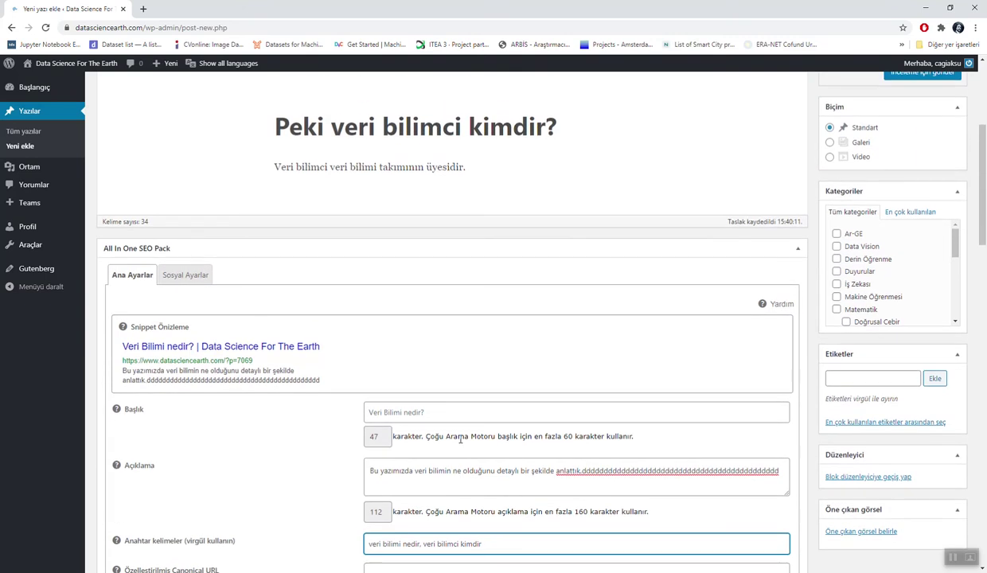
{"action": "scroll", "coordinate": [890, 256], "scroll_direction": "down", "scroll_amount": 6}
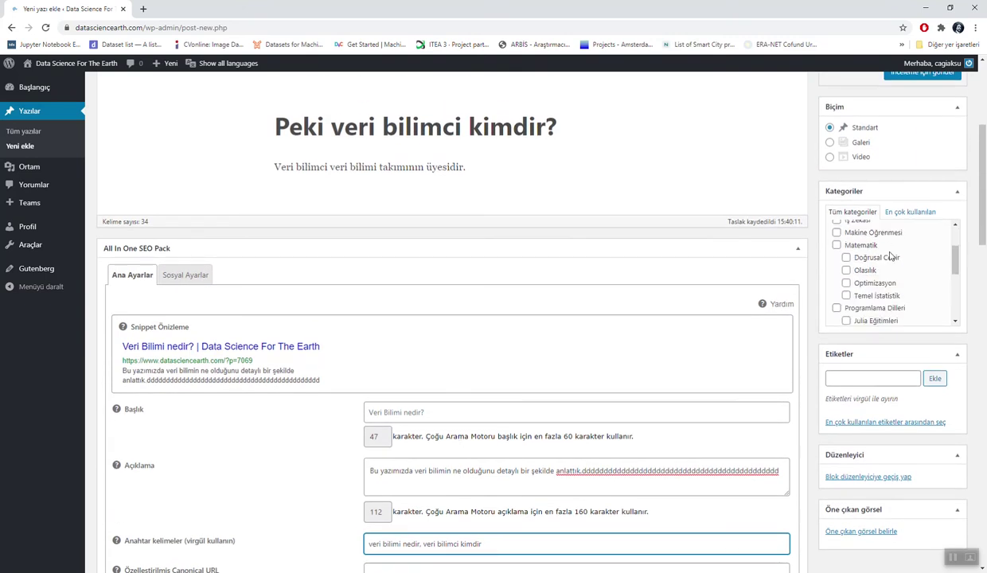
{"action": "scroll", "coordinate": [889, 255], "scroll_direction": "up", "scroll_amount": 6}
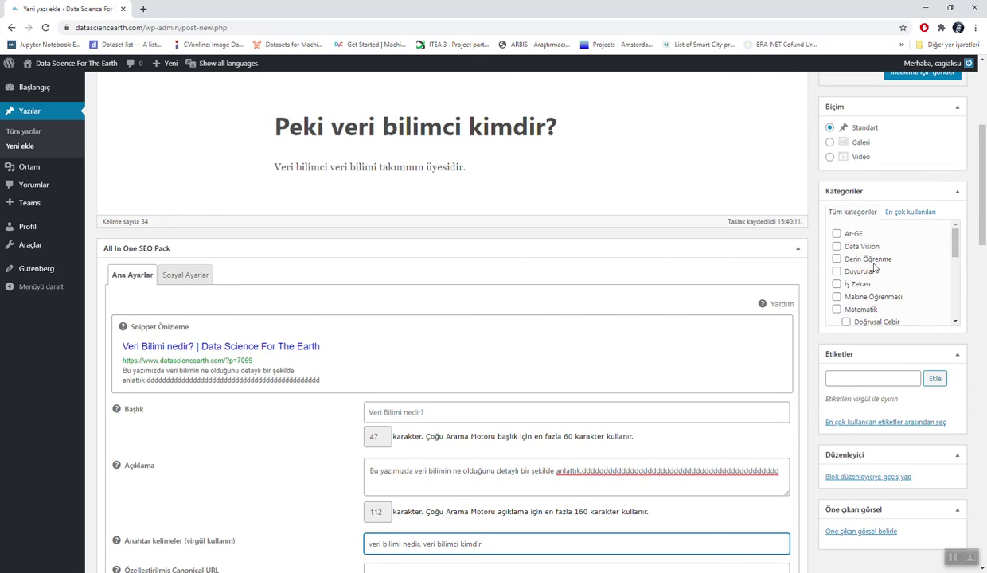
{"action": "scroll", "coordinate": [874, 267], "scroll_direction": "down", "scroll_amount": 3}
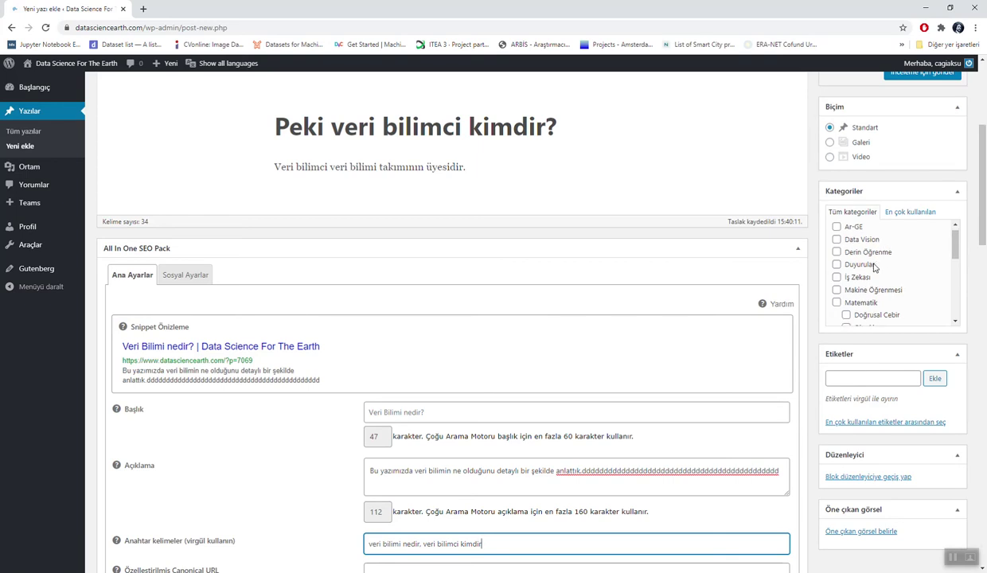
{"action": "scroll", "coordinate": [874, 266], "scroll_direction": "down", "scroll_amount": 3}
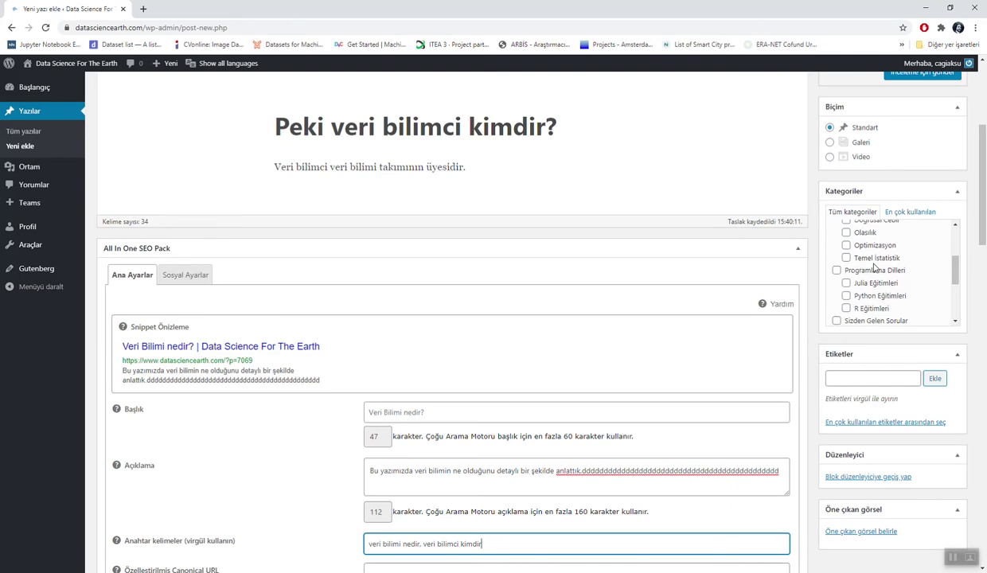
{"action": "left_click", "coordinate": [837, 293]}
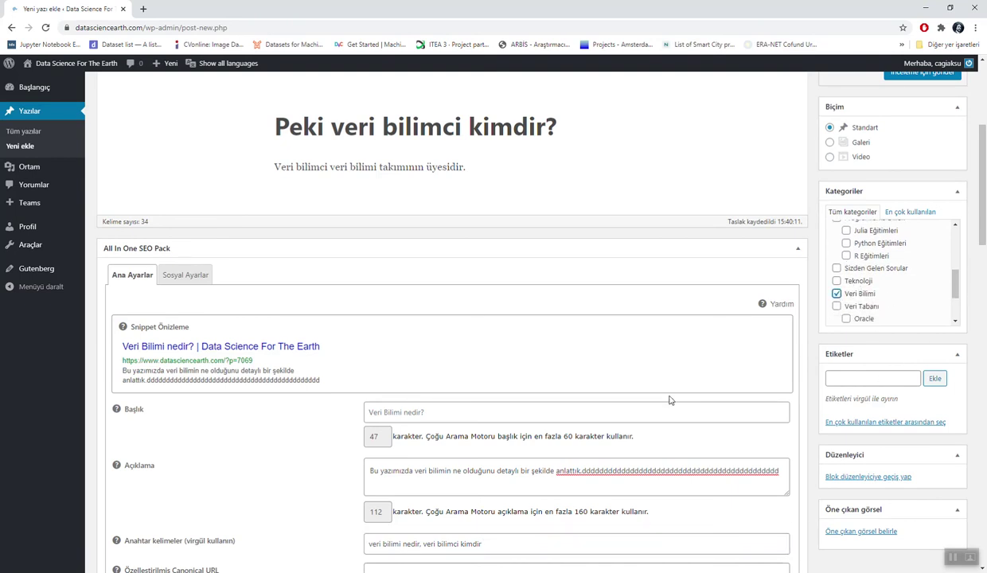
{"action": "triple_click", "coordinate": [441, 542]}
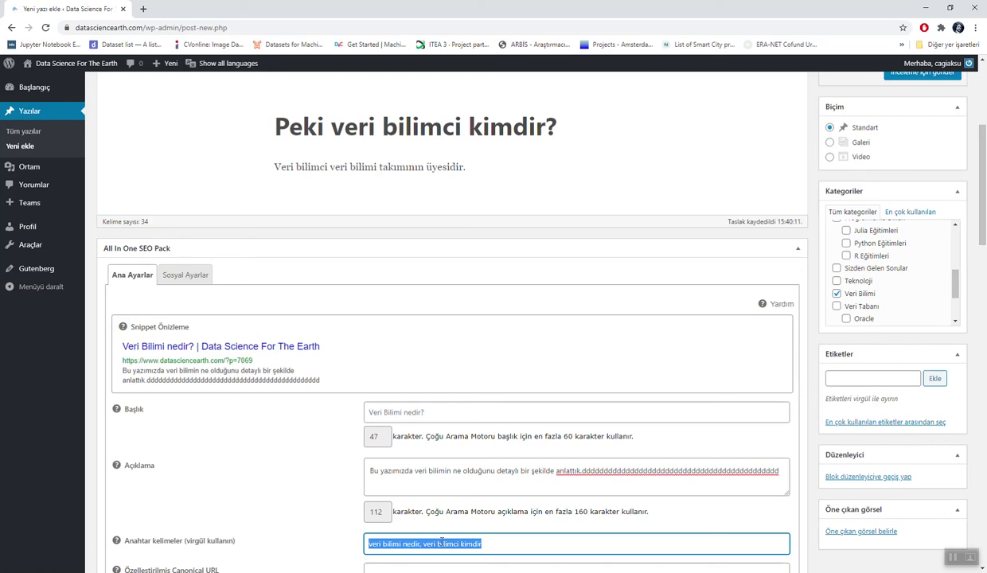
Step: Tag the post with 'Veri Bilimi Nedir' and 'veri bilimi'
{"action": "left_click", "coordinate": [849, 381]}
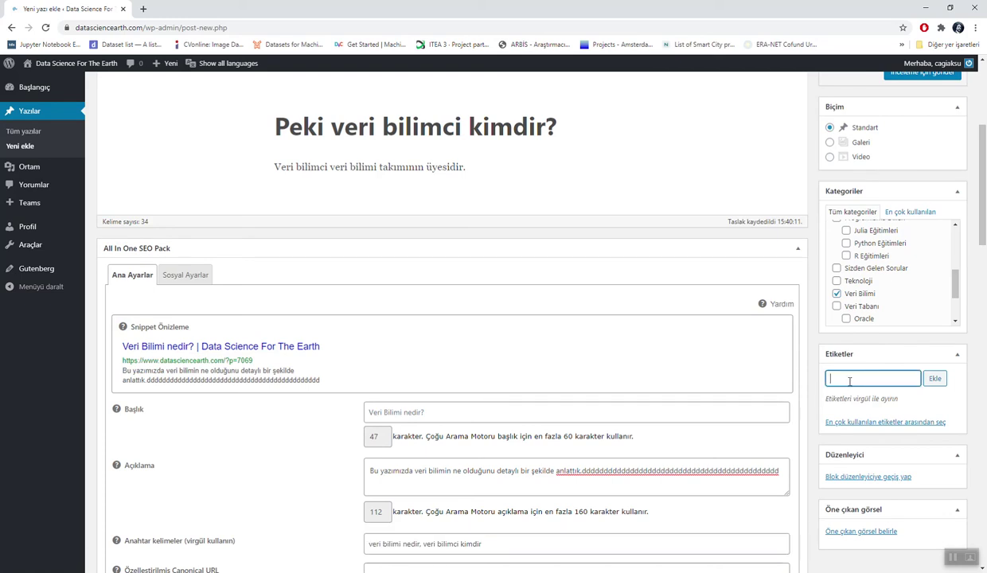
{"action": "type", "text": "veri bilimi "}
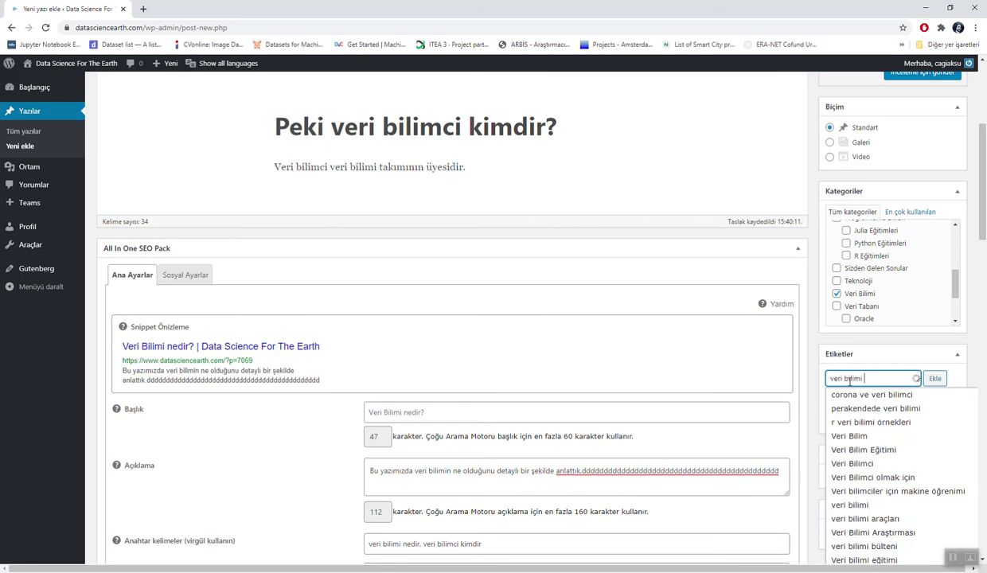
{"action": "type", "text": "nedir"}
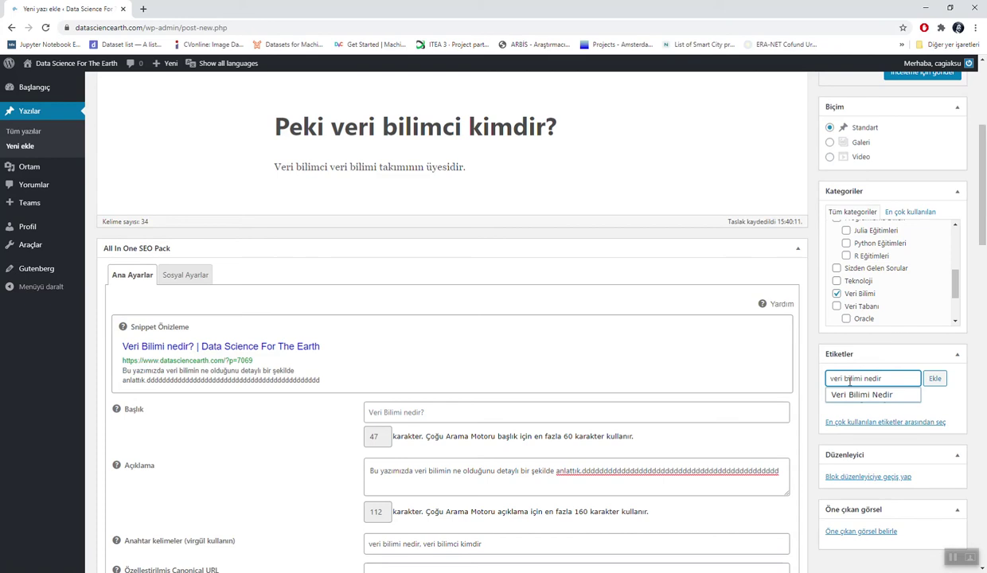
{"action": "left_click", "coordinate": [848, 395]}
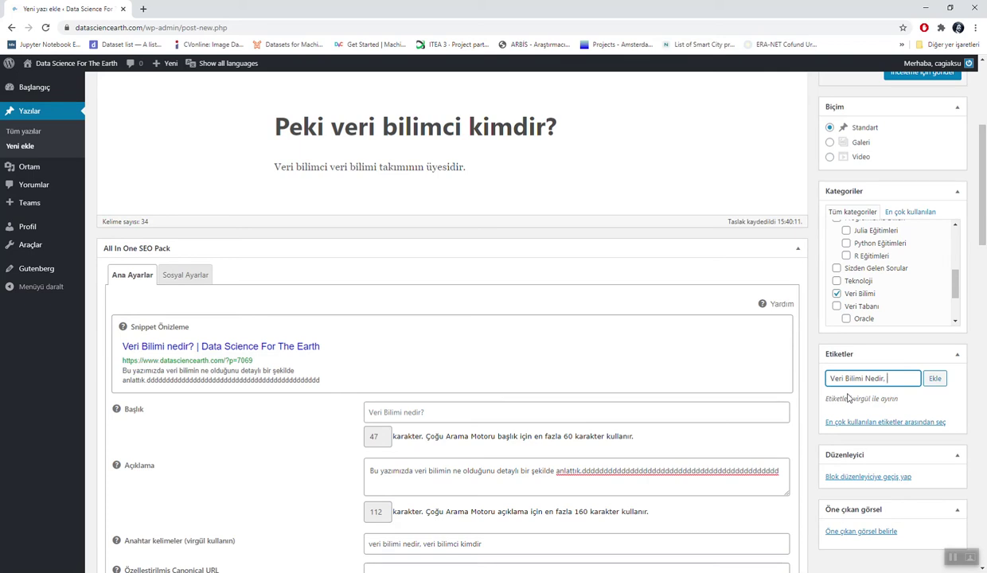
{"action": "type", "text": "veri bilimi"}
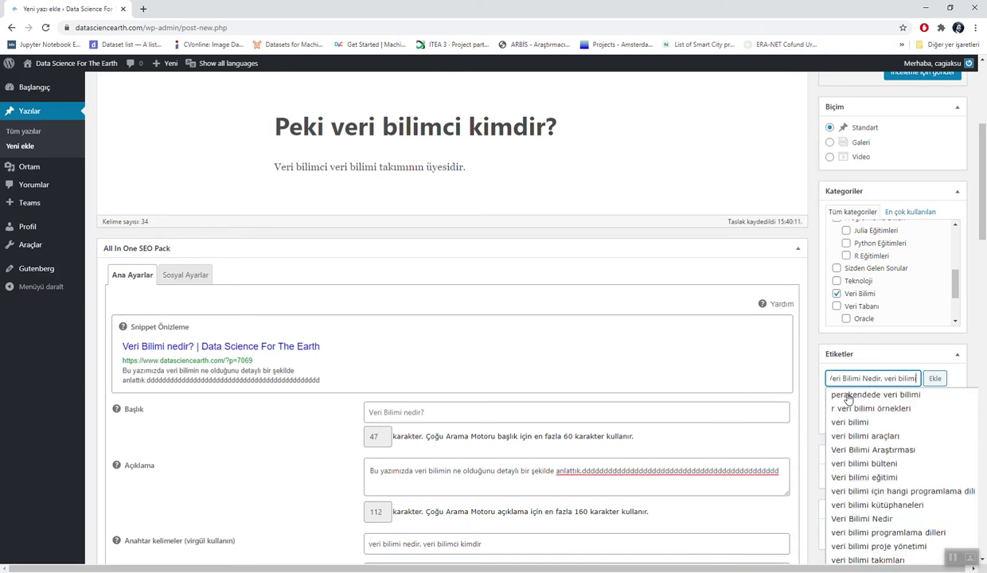
{"action": "left_click", "coordinate": [846, 422]}
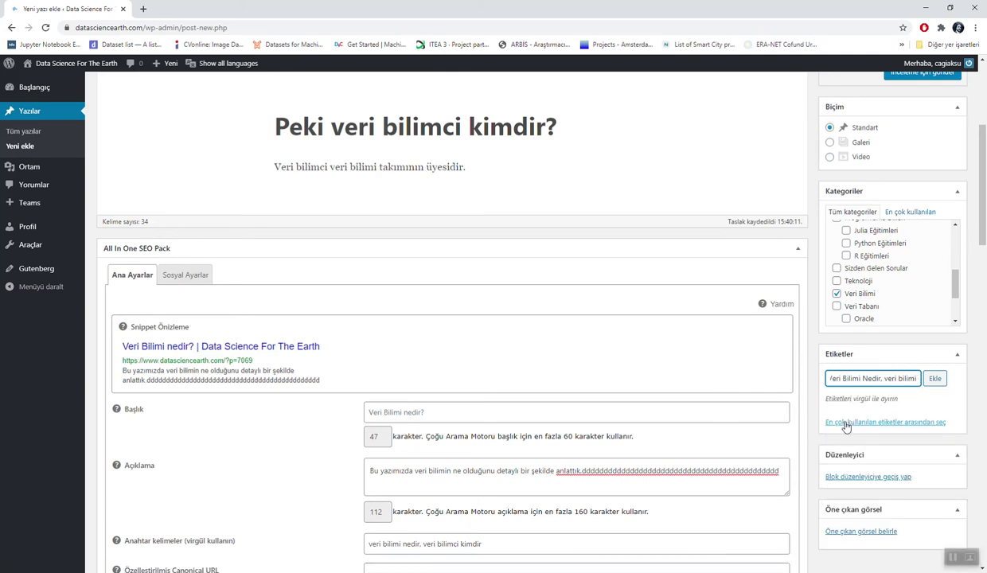
{"action": "left_click", "coordinate": [939, 381]}
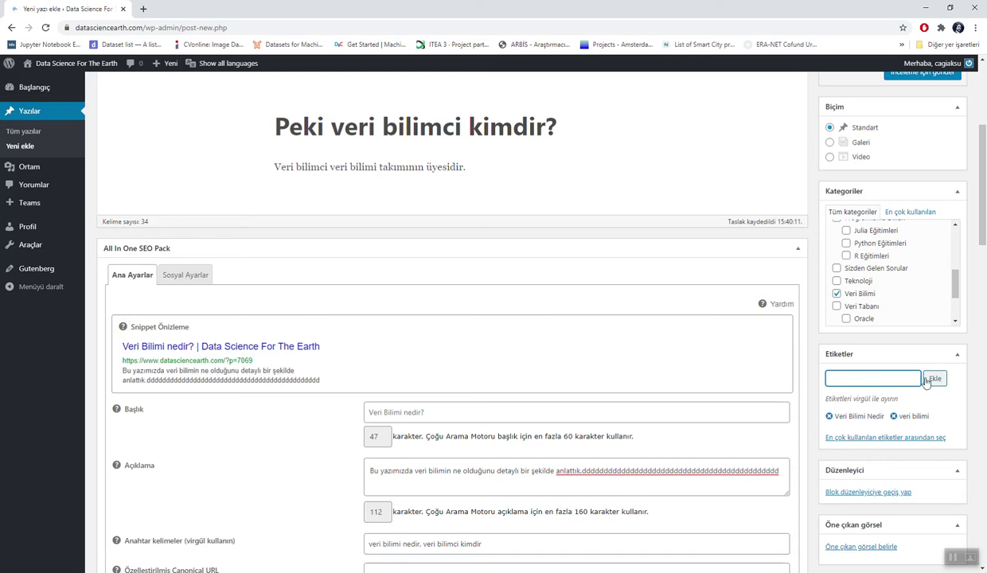
{"action": "scroll", "coordinate": [624, 359], "scroll_direction": "down", "scroll_amount": 2}
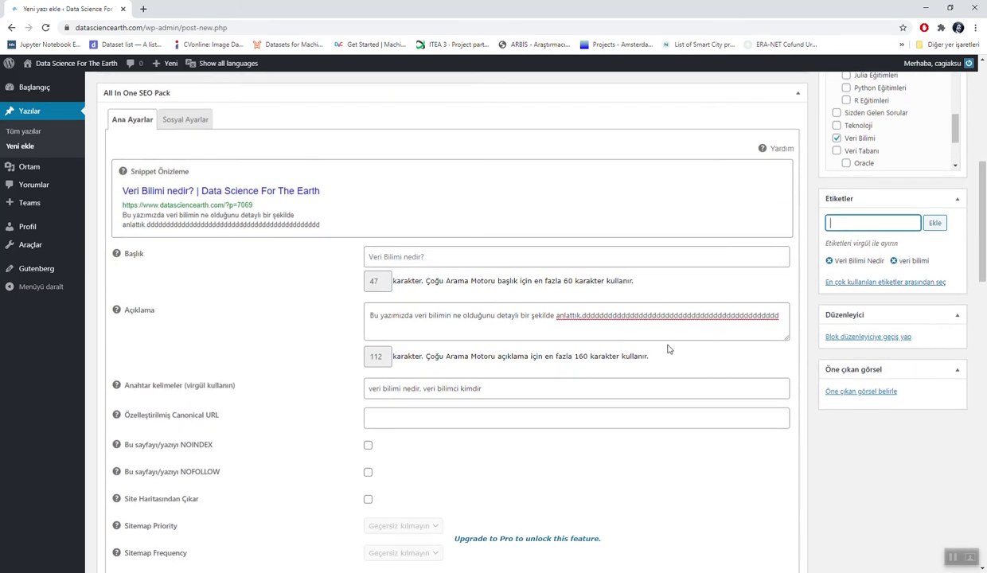
Step: Open 'Öne çıkan görsel belirle', check Ortam kütüphanesi, and settle on the Dosya yükle view
{"action": "left_click", "coordinate": [831, 393]}
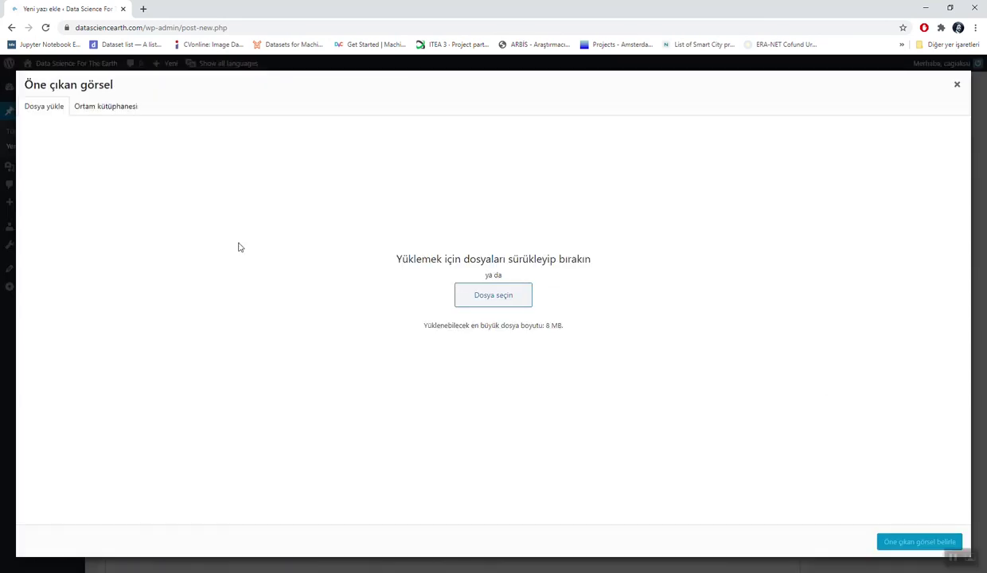
{"action": "left_click", "coordinate": [108, 112]}
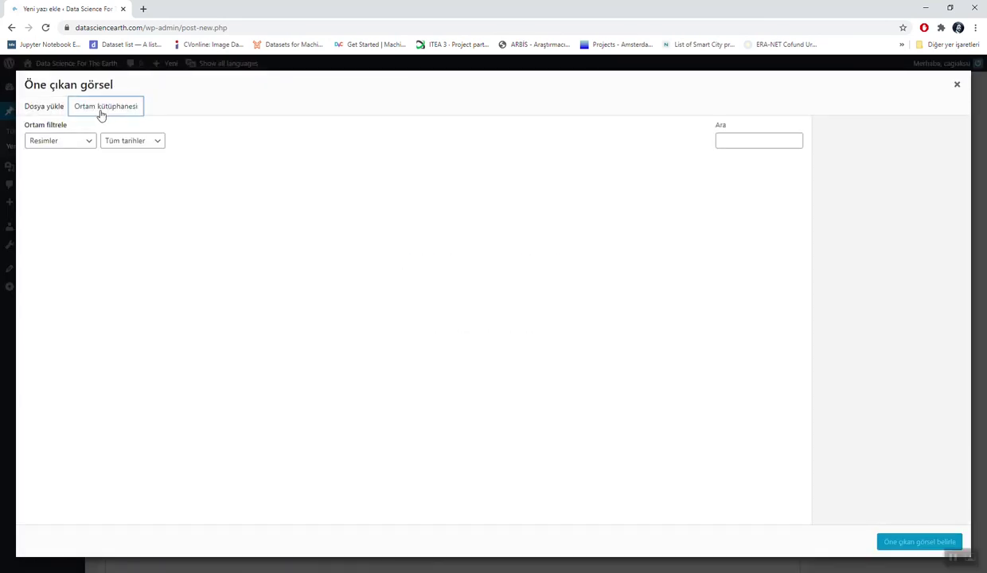
{"action": "left_click", "coordinate": [38, 112]}
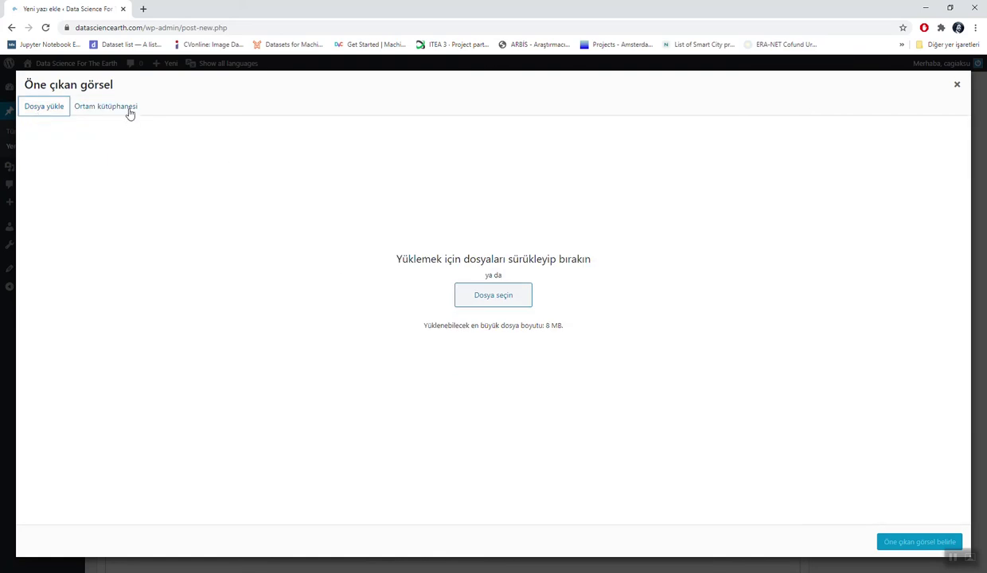
{"action": "left_click", "coordinate": [129, 113]}
{"action": "left_click", "coordinate": [43, 110]}
Step: Load the LinkedIn feed in a new browser tab
{"action": "left_click", "coordinate": [142, 8]}
{"action": "type", "text": "l"}
{"action": "key", "text": "BackSpace"}
{"action": "key", "text": "BackSpace"}
{"action": "type", "text": "l"}
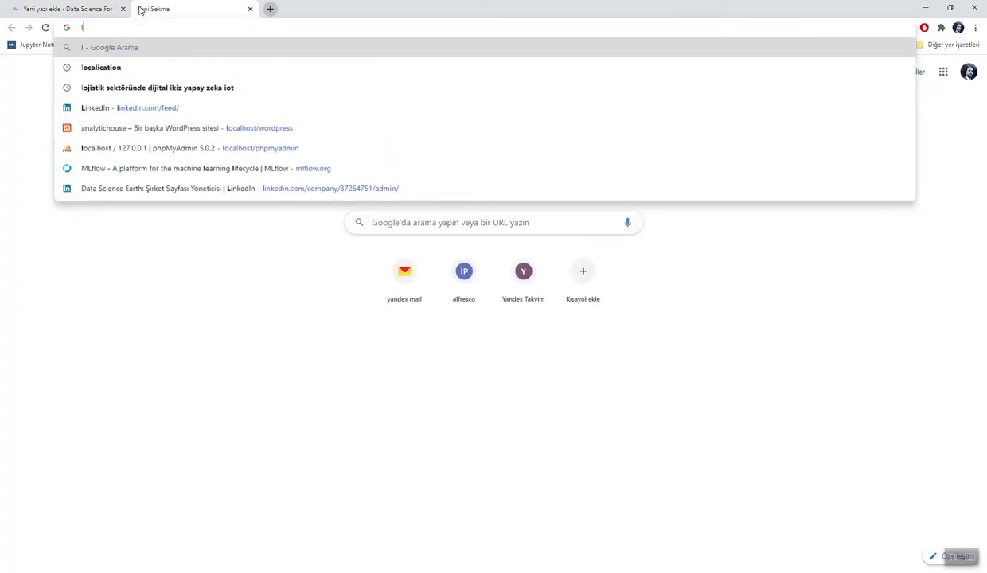
{"action": "key", "text": "BackSpace"}
{"action": "type", "text": "li"}
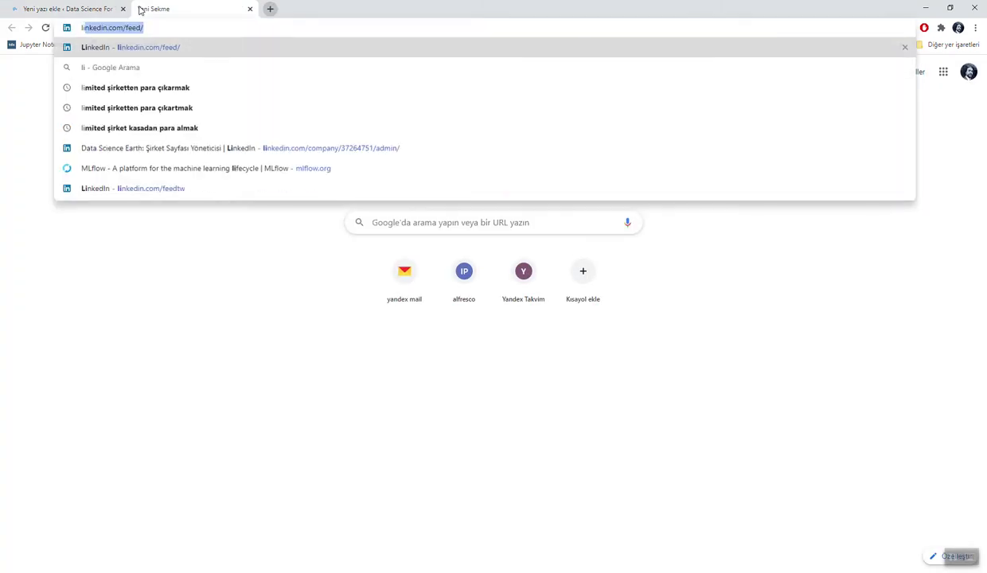
{"action": "key", "text": "Return"}
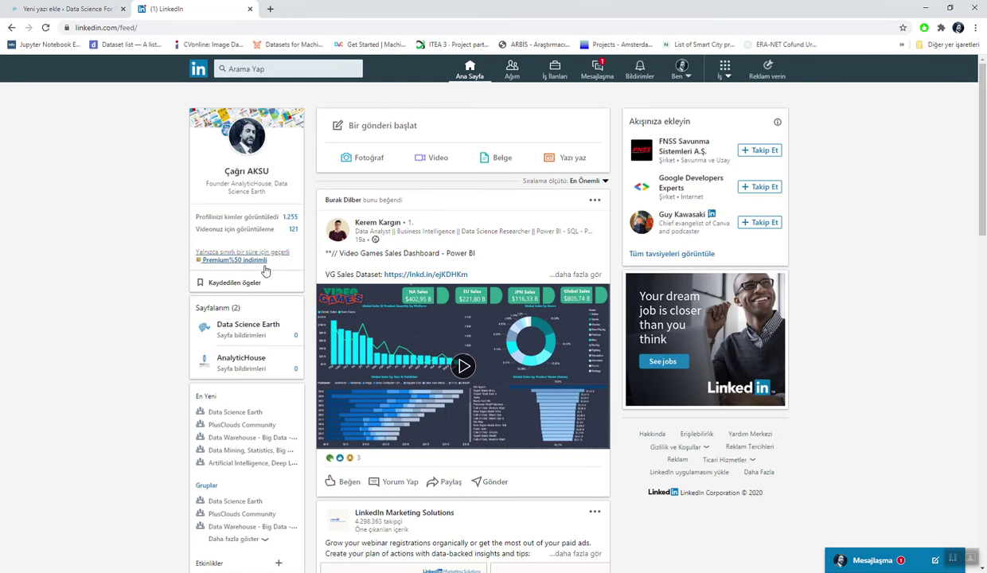
Step: Open the Data Science Earth company page and scroll through its past article posts
{"action": "left_click", "coordinate": [258, 325]}
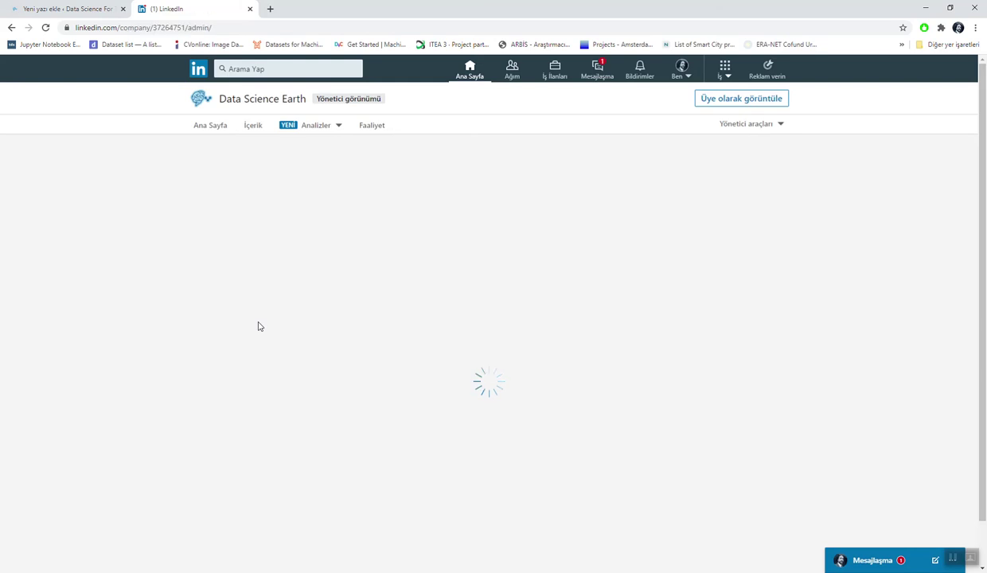
{"action": "scroll", "coordinate": [257, 325], "scroll_direction": "down", "scroll_amount": 5}
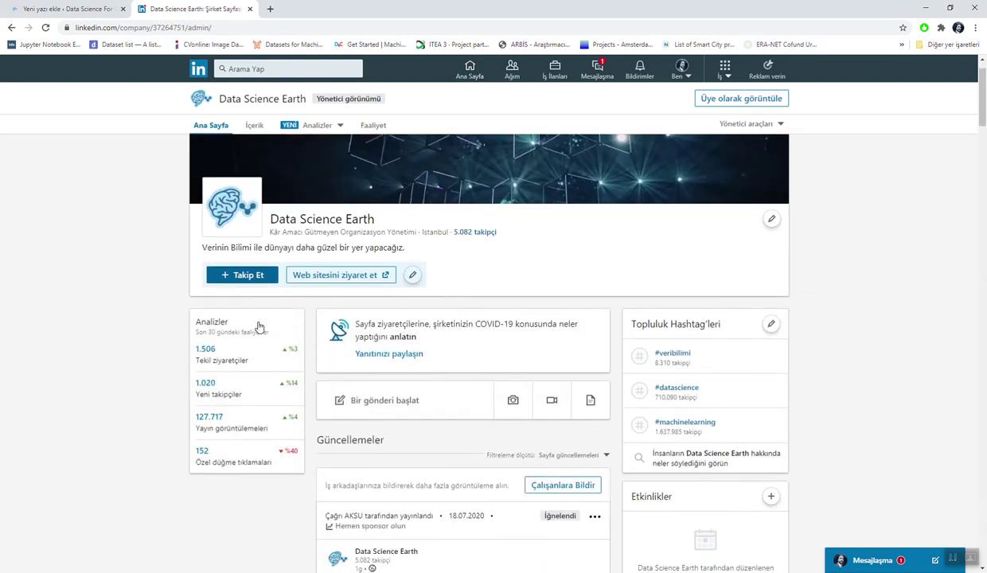
{"action": "scroll", "coordinate": [258, 326], "scroll_direction": "down", "scroll_amount": 5}
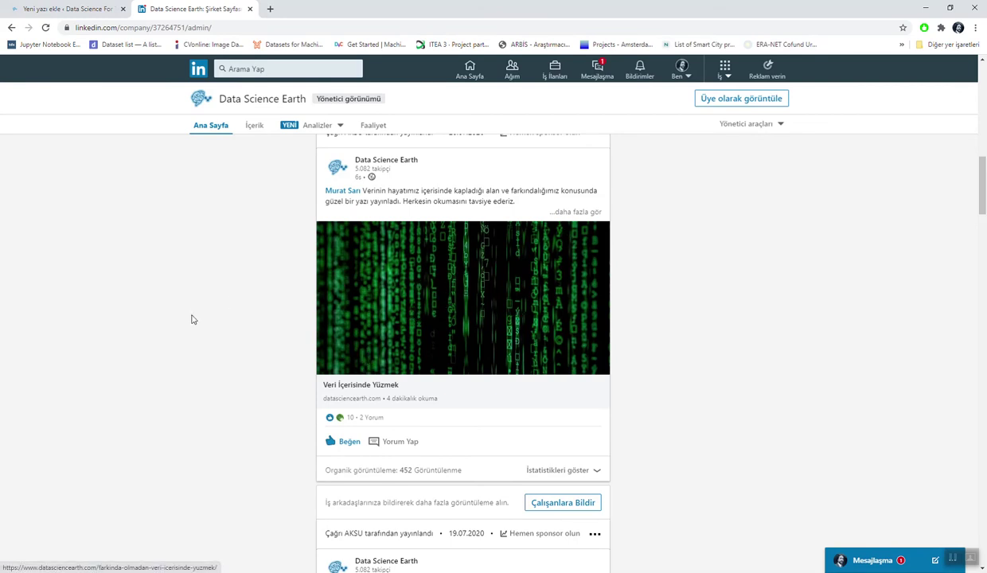
{"action": "scroll", "coordinate": [191, 319], "scroll_direction": "down", "scroll_amount": 1}
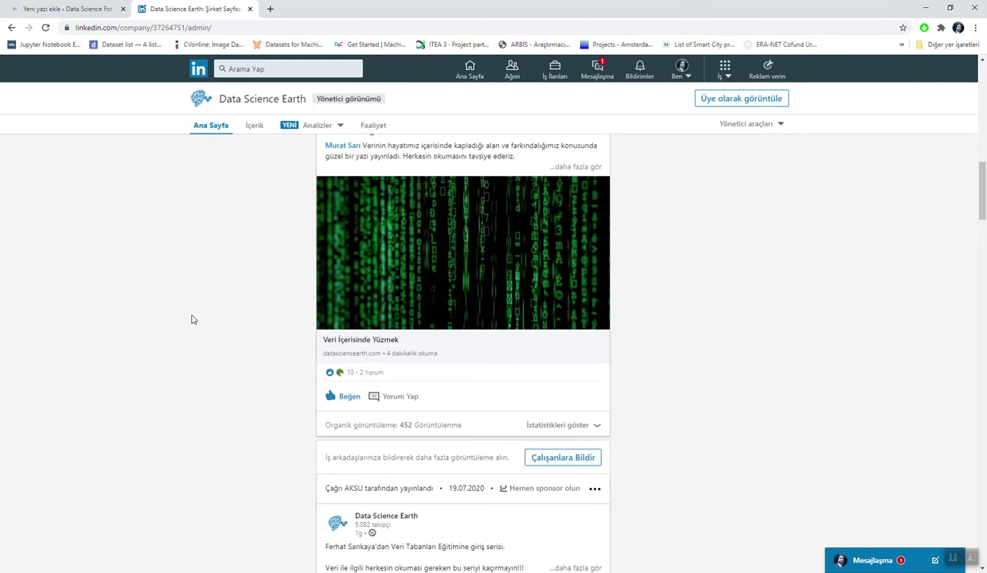
{"action": "scroll", "coordinate": [191, 320], "scroll_direction": "down", "scroll_amount": 4}
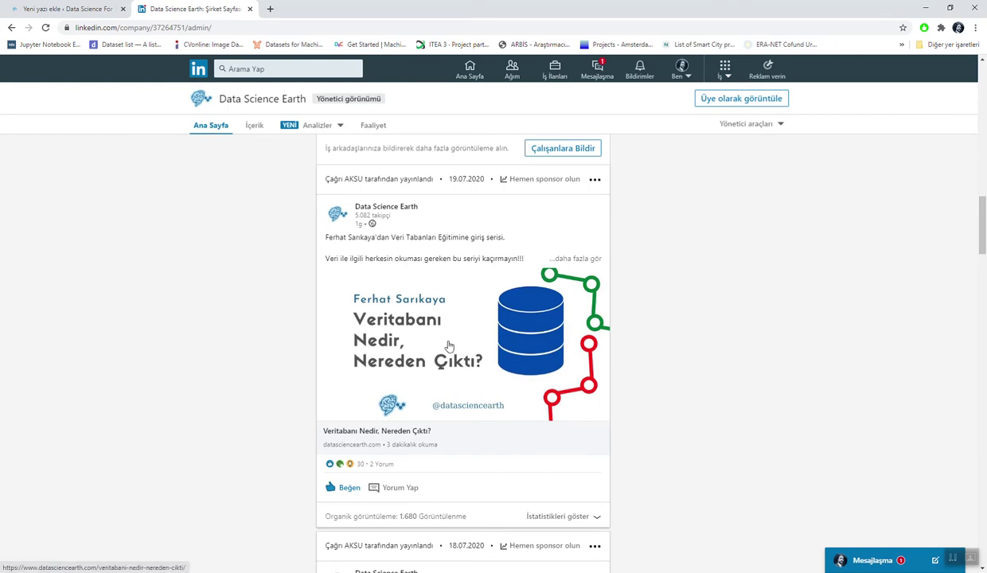
{"action": "scroll", "coordinate": [221, 356], "scroll_direction": "down", "scroll_amount": 5}
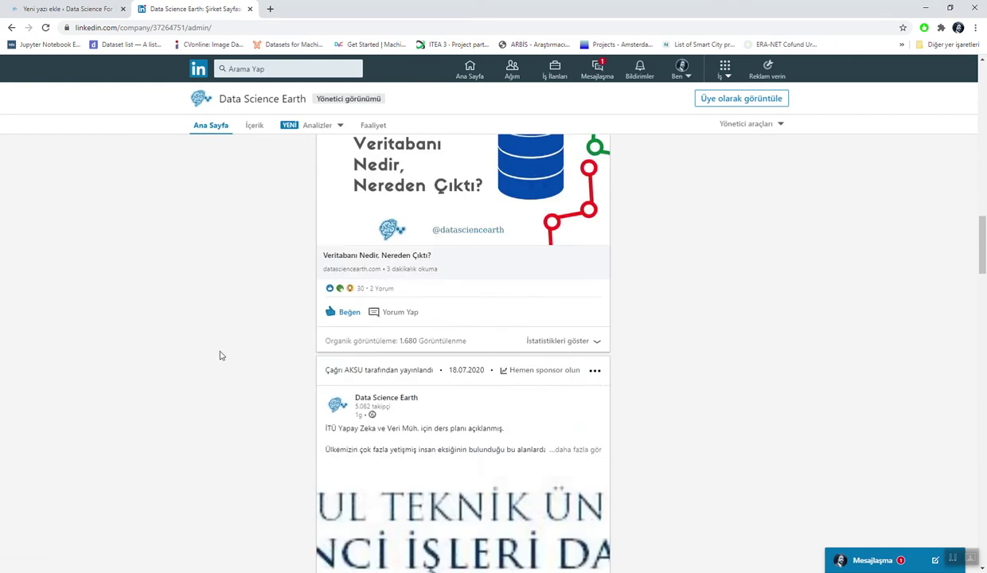
{"action": "scroll", "coordinate": [222, 355], "scroll_direction": "up", "scroll_amount": 4}
{"action": "scroll", "coordinate": [221, 356], "scroll_direction": "up", "scroll_amount": 3}
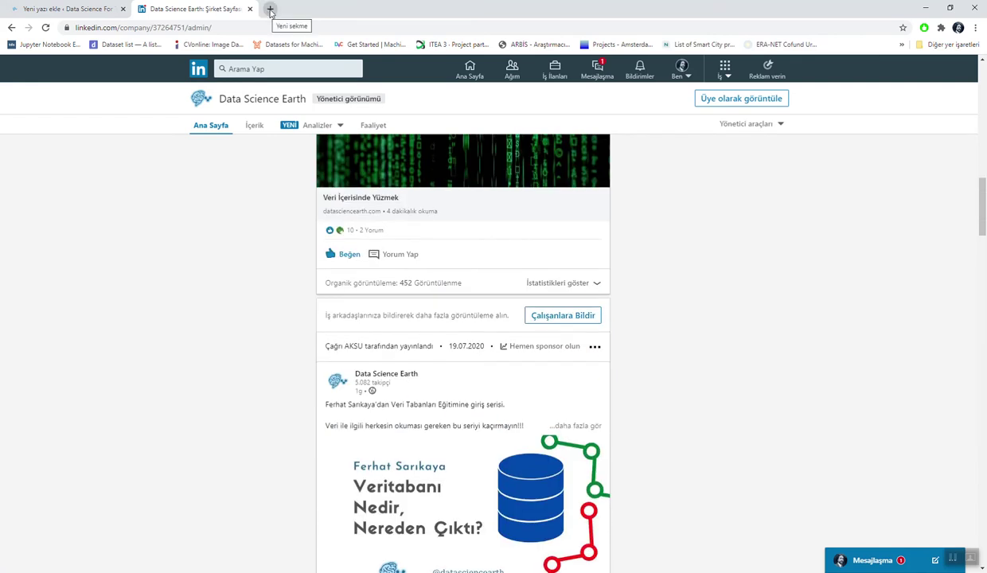
Step: Load canva.com in a new browser tab
{"action": "left_click", "coordinate": [270, 9]}
{"action": "type", "text": "canva"}
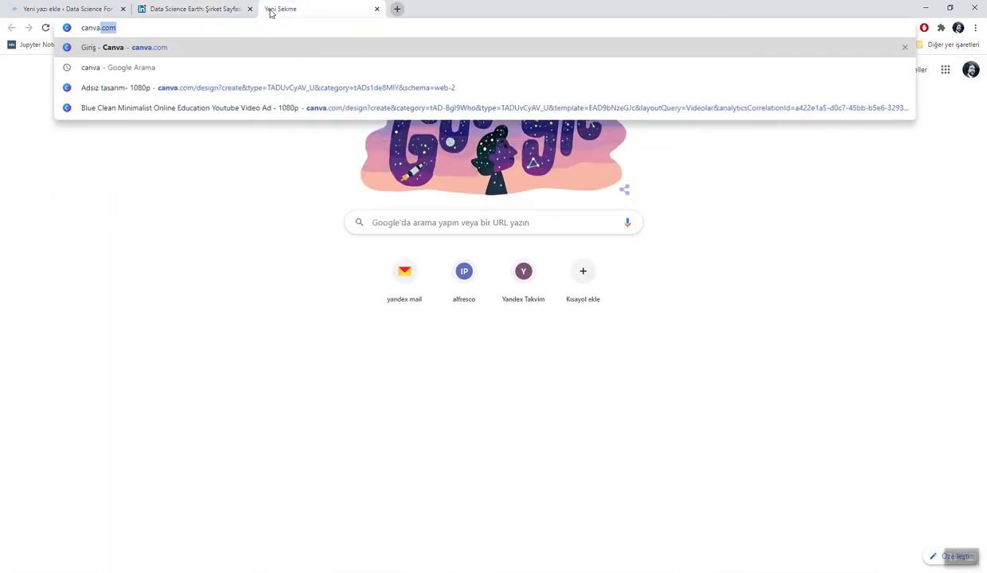
{"action": "key", "text": "Return"}
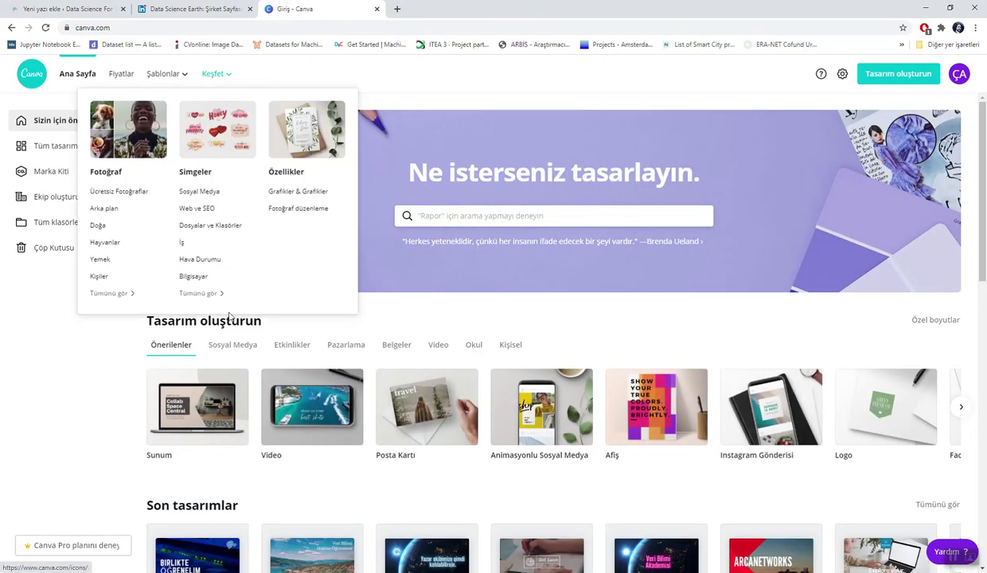
Step: Scroll the Canva home page down to the Blog Reklam Bantları templates
{"action": "scroll", "coordinate": [296, 489], "scroll_direction": "down", "scroll_amount": 2}
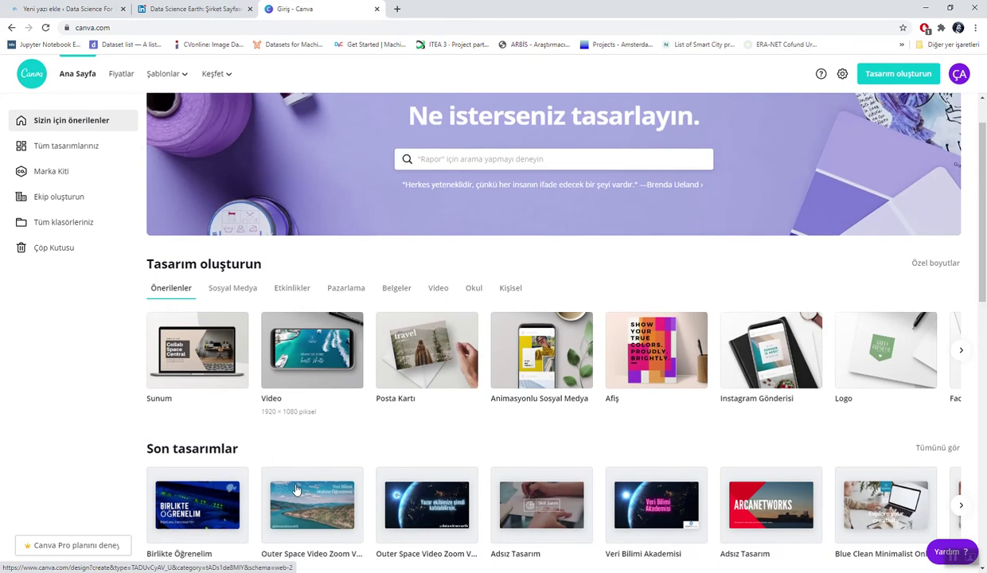
{"action": "scroll", "coordinate": [296, 489], "scroll_direction": "down", "scroll_amount": 2}
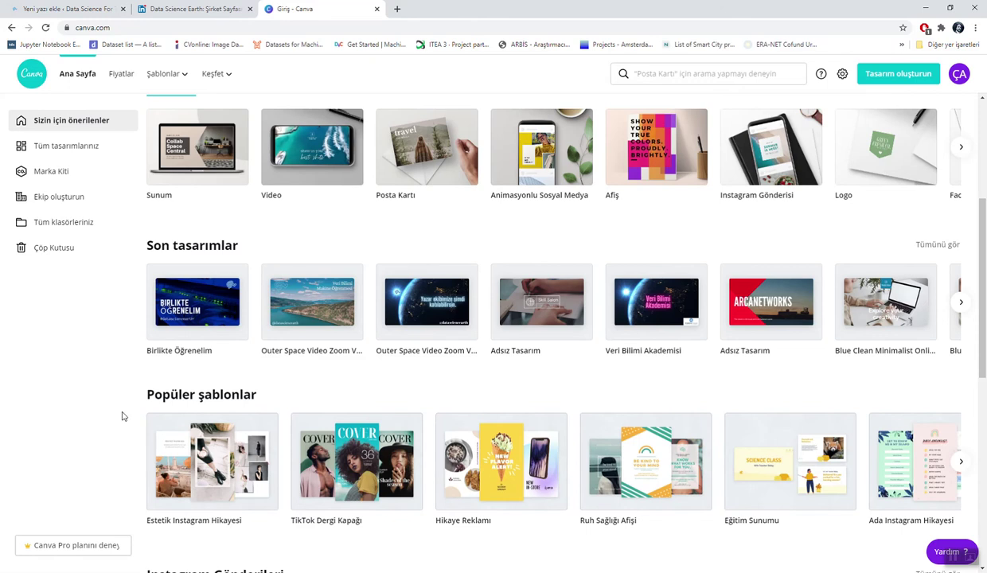
{"action": "scroll", "coordinate": [277, 347], "scroll_direction": "down", "scroll_amount": 4}
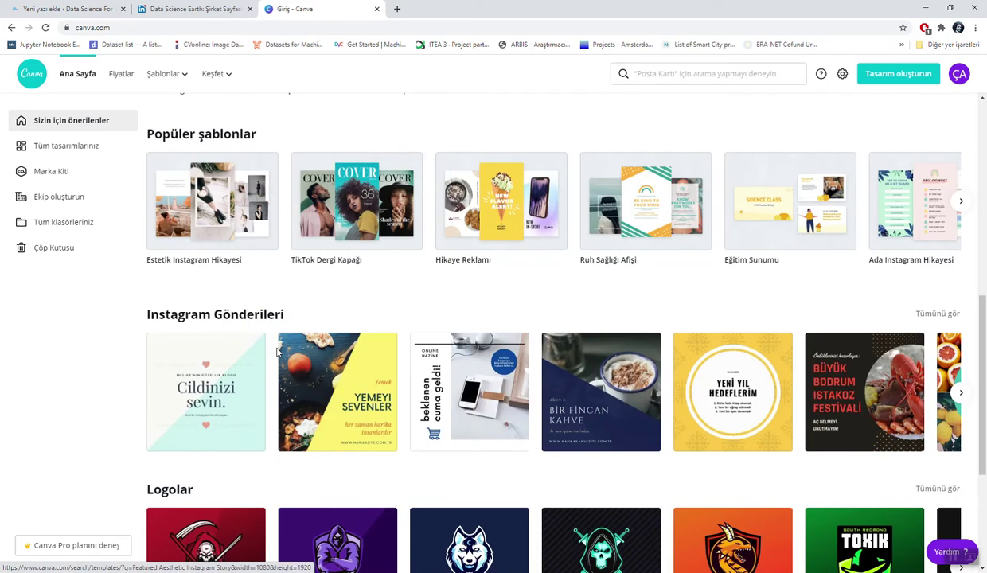
{"action": "scroll", "coordinate": [277, 351], "scroll_direction": "down", "scroll_amount": 2}
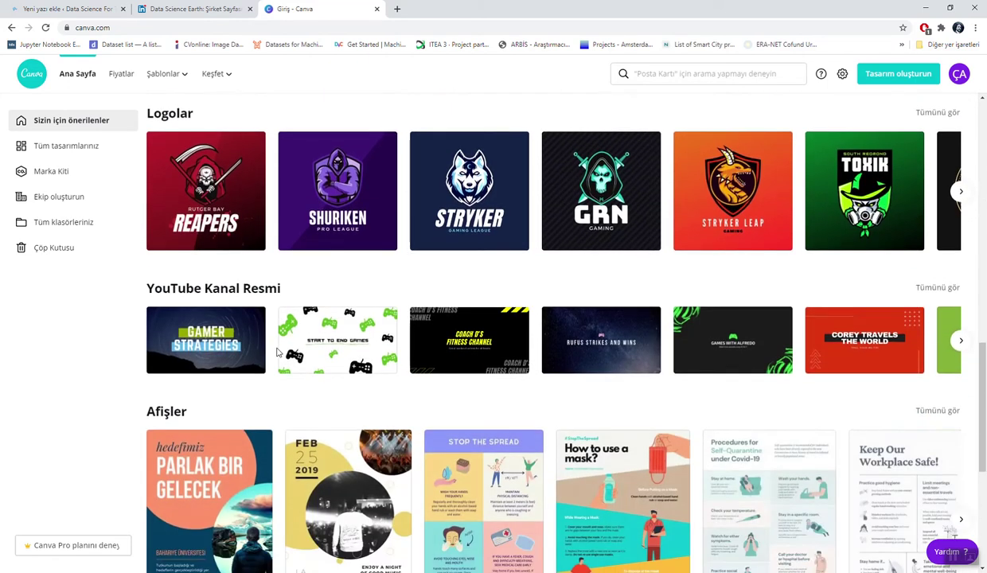
{"action": "scroll", "coordinate": [277, 351], "scroll_direction": "down", "scroll_amount": 7}
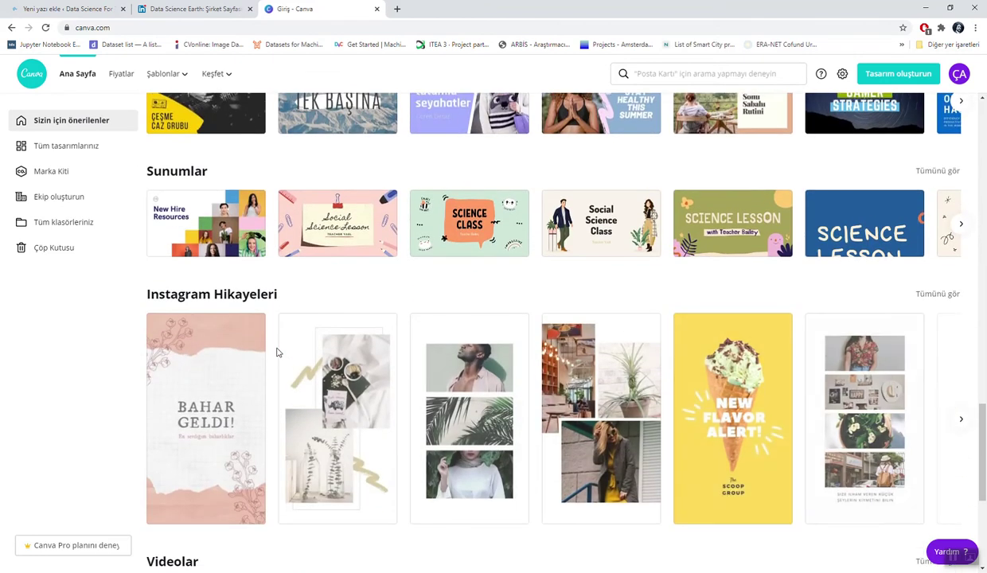
{"action": "scroll", "coordinate": [276, 352], "scroll_direction": "down", "scroll_amount": 3}
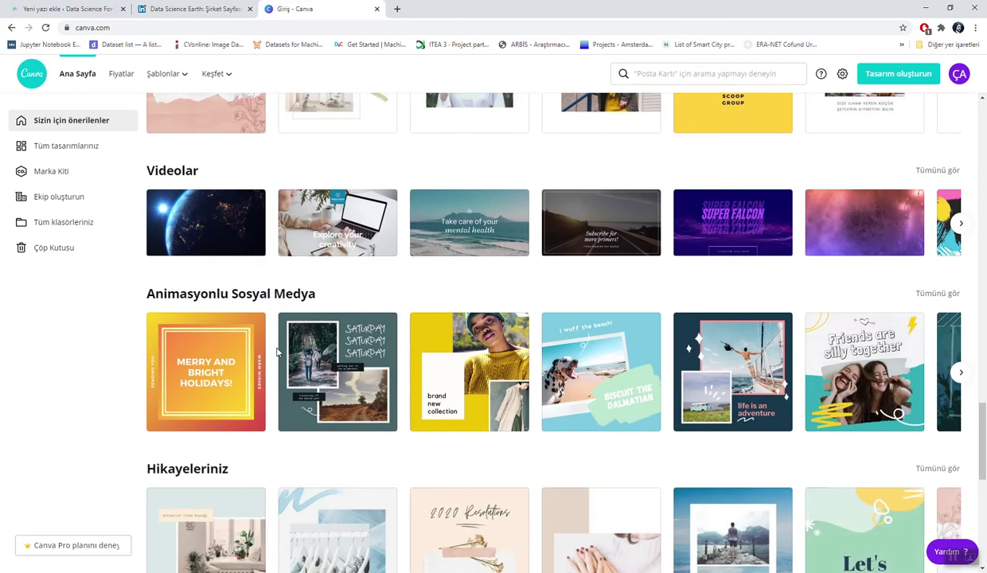
{"action": "scroll", "coordinate": [277, 352], "scroll_direction": "down", "scroll_amount": 6}
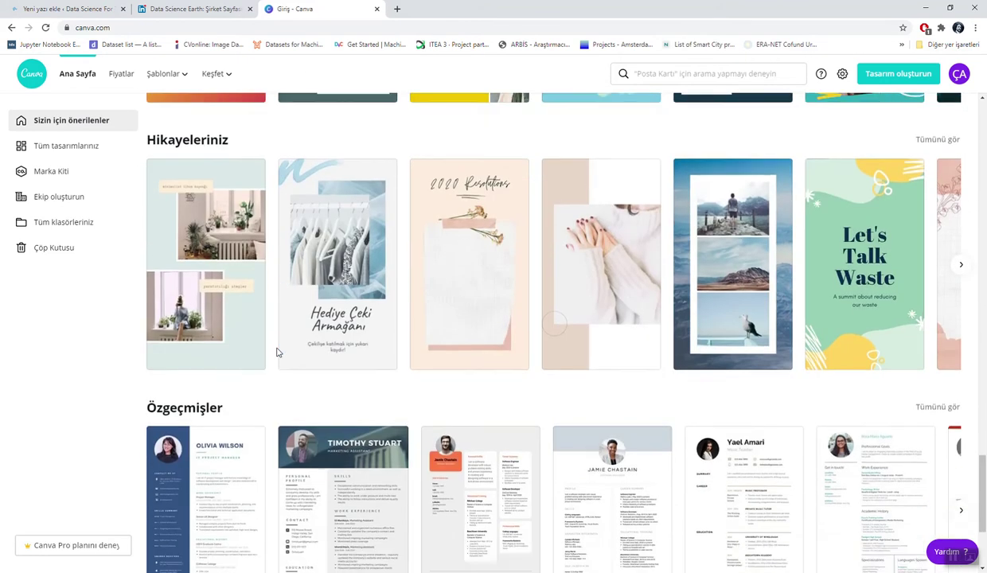
{"action": "scroll", "coordinate": [277, 352], "scroll_direction": "down", "scroll_amount": 8}
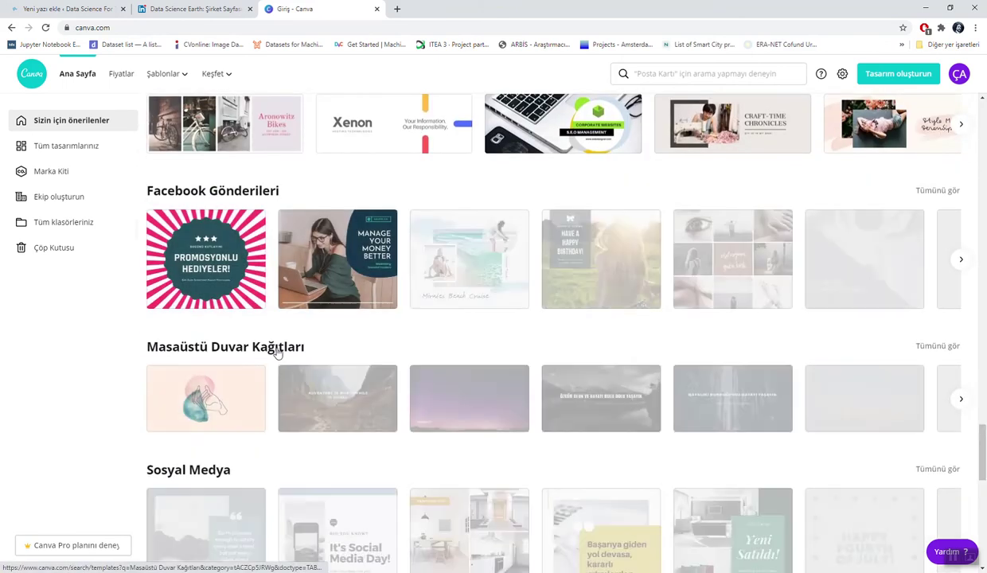
{"action": "scroll", "coordinate": [277, 352], "scroll_direction": "down", "scroll_amount": 9}
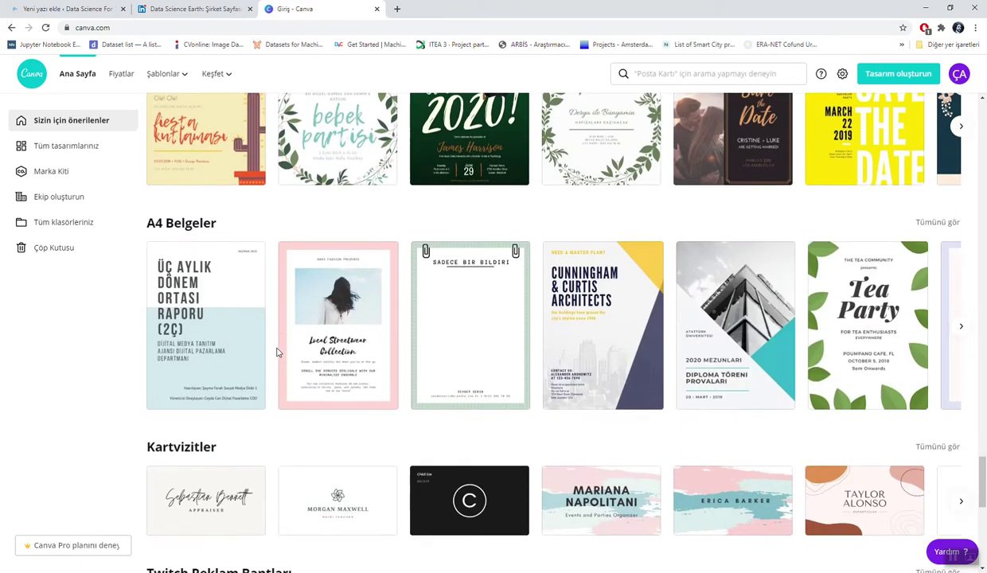
{"action": "scroll", "coordinate": [277, 352], "scroll_direction": "down", "scroll_amount": 7}
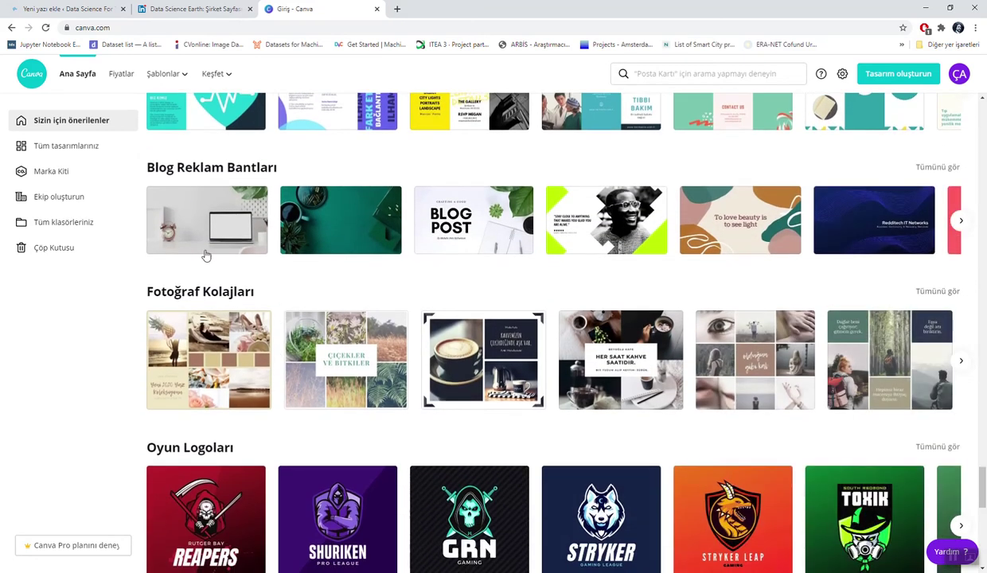
Step: Open the laptop-on-desk blog banner template and add the uploaded brain logo to it
{"action": "left_click", "coordinate": [220, 244]}
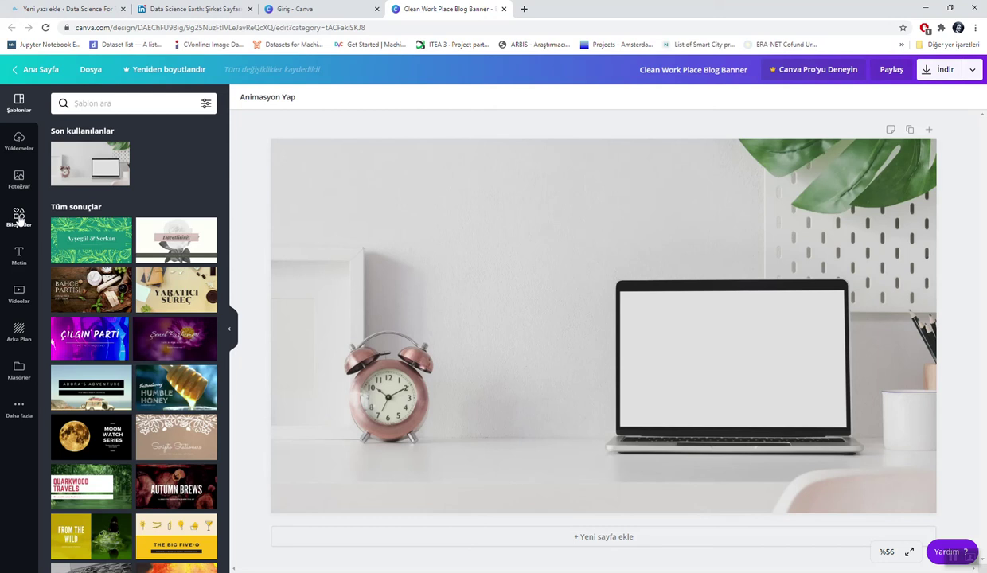
{"action": "left_click", "coordinate": [19, 143]}
{"action": "scroll", "coordinate": [101, 238], "scroll_direction": "down", "scroll_amount": 5}
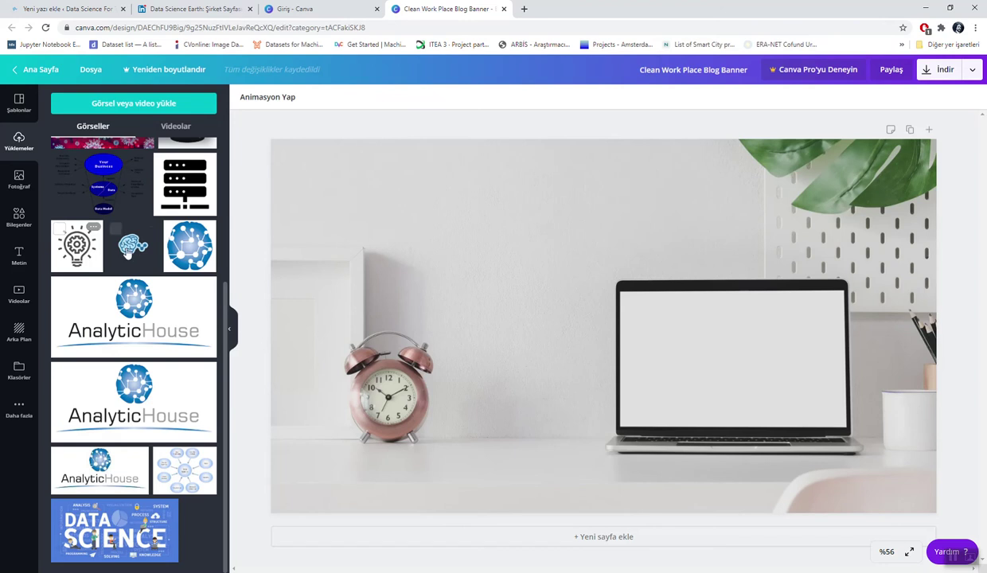
{"action": "left_click", "coordinate": [133, 246]}
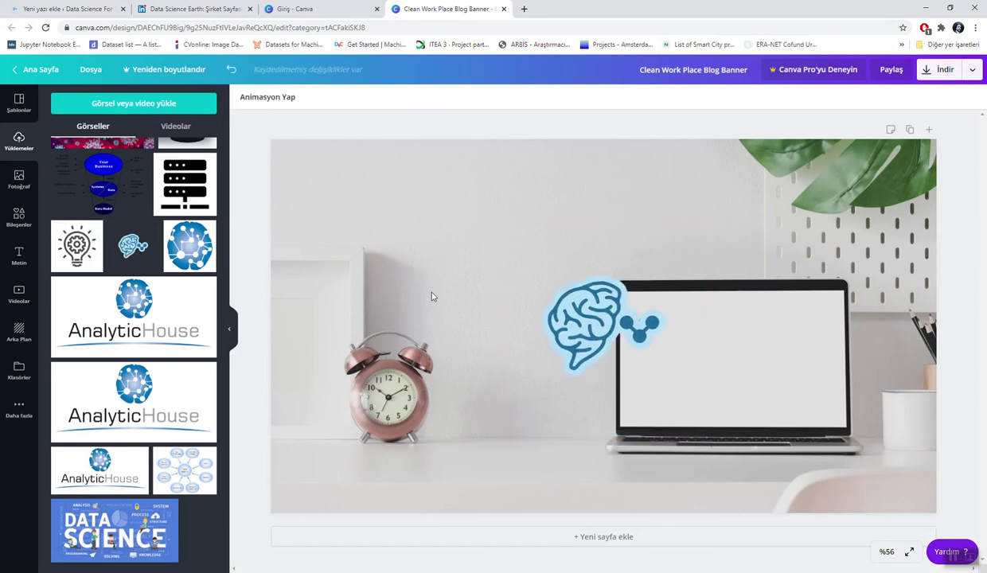
Step: Shrink the brain logo to about half size and place it beside the alarm clock
{"action": "left_click", "coordinate": [474, 291]}
{"action": "left_click", "coordinate": [565, 311]}
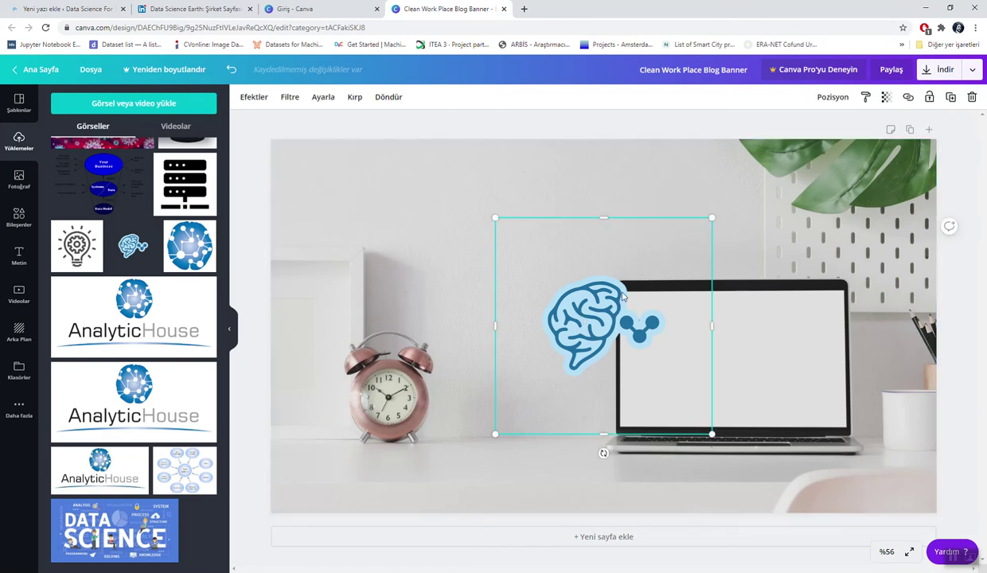
{"action": "left_click_drag", "start_coordinate": [711, 219], "coordinate": [615, 314]}
{"action": "left_click_drag", "start_coordinate": [562, 360], "coordinate": [466, 453]}
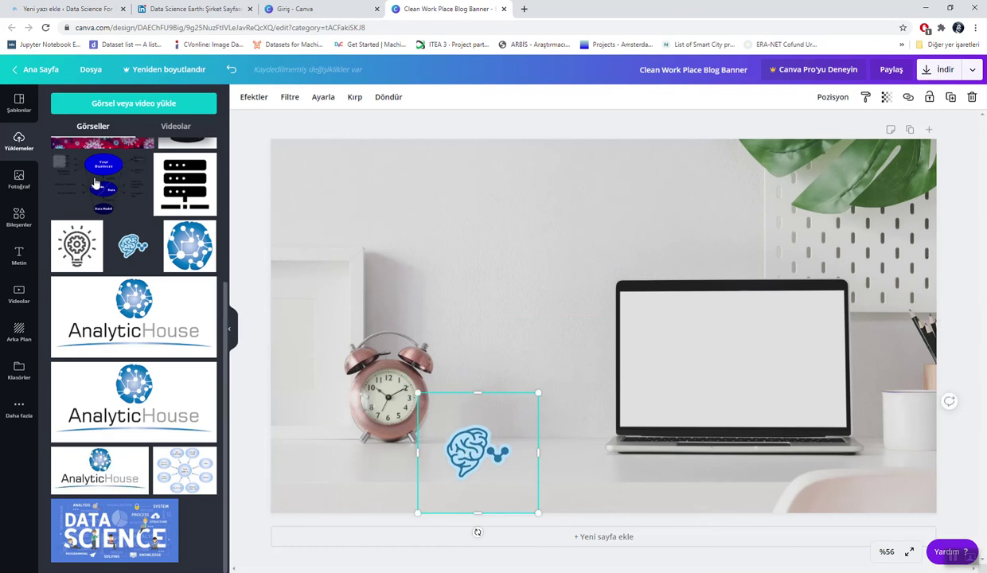
{"action": "left_click", "coordinate": [18, 255]}
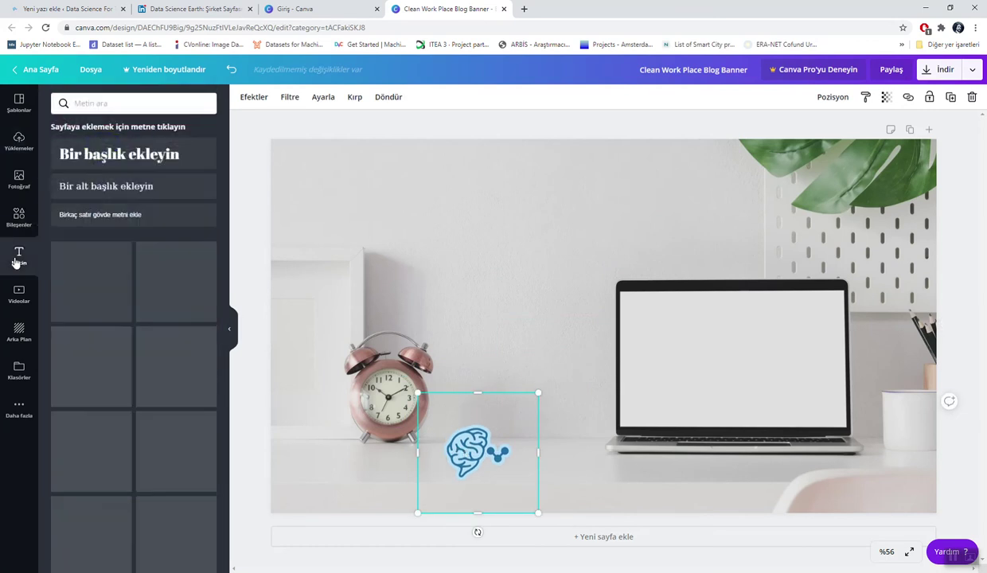
{"action": "left_click", "coordinate": [119, 184]}
{"action": "type", "text": "@datasciecn"}
{"action": "key", "text": "BackSpace"}
{"action": "key", "text": "BackSpace"}
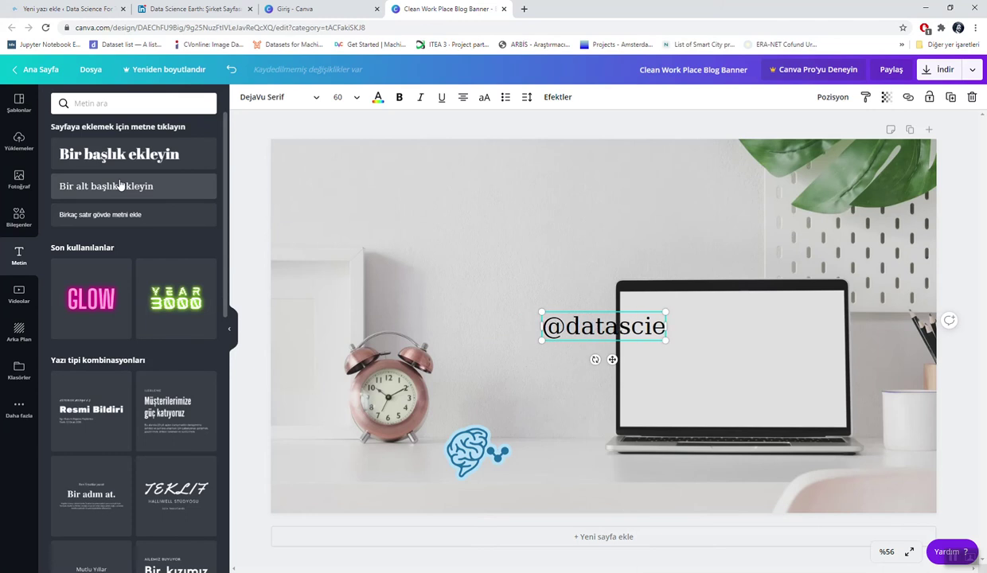
{"action": "type", "text": "m"}
{"action": "key", "text": "BackSpace"}
{"action": "type", "text": "ncearth"}
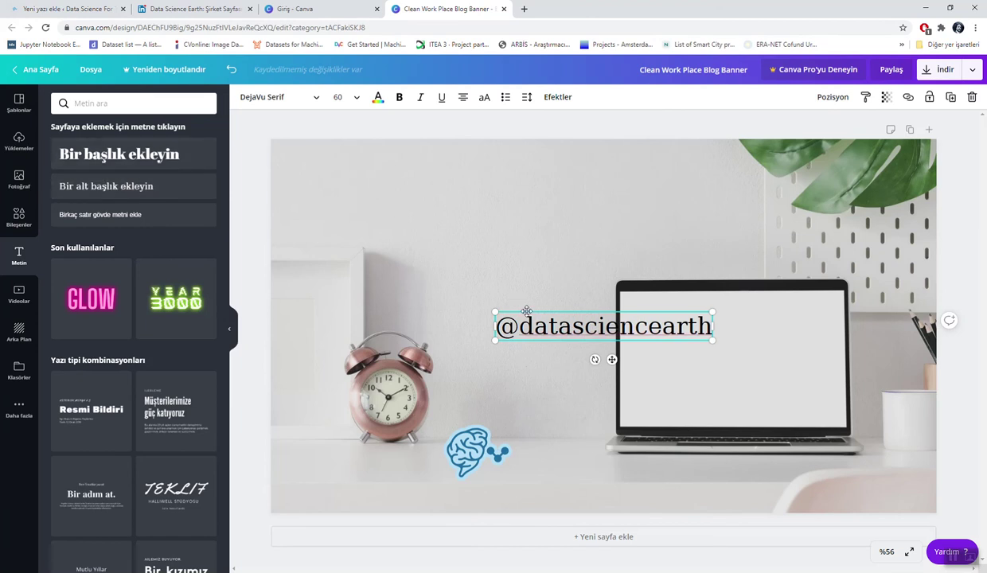
{"action": "left_click_drag", "start_coordinate": [526, 310], "coordinate": [534, 465]}
{"action": "triple_click", "coordinate": [526, 480]}
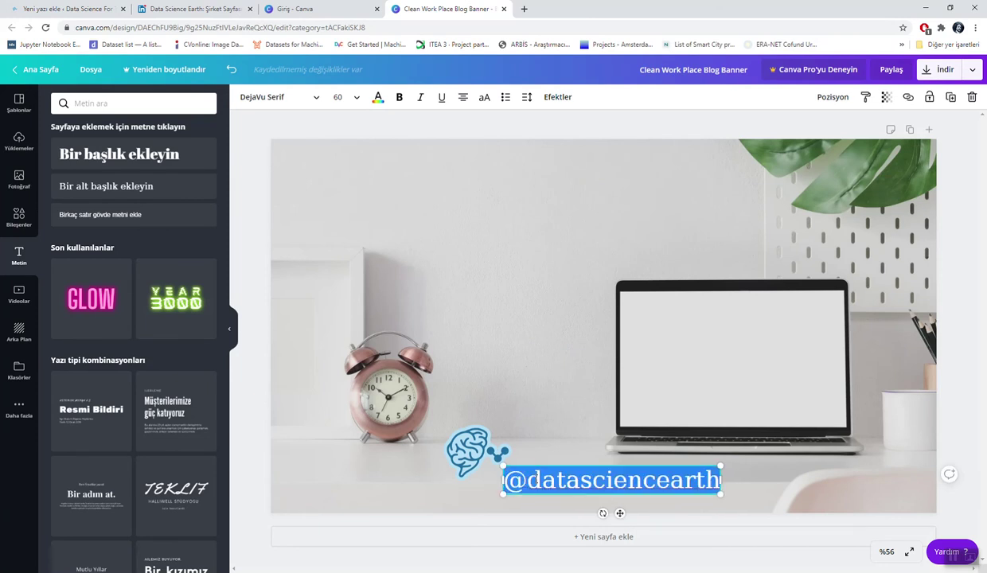
{"action": "left_click", "coordinate": [378, 97]}
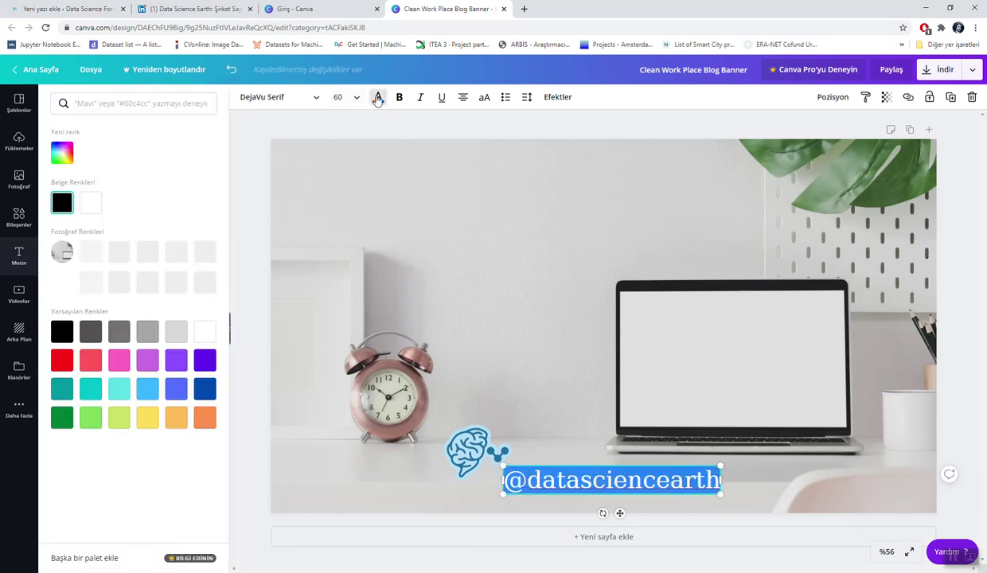
{"action": "left_click", "coordinate": [86, 209]}
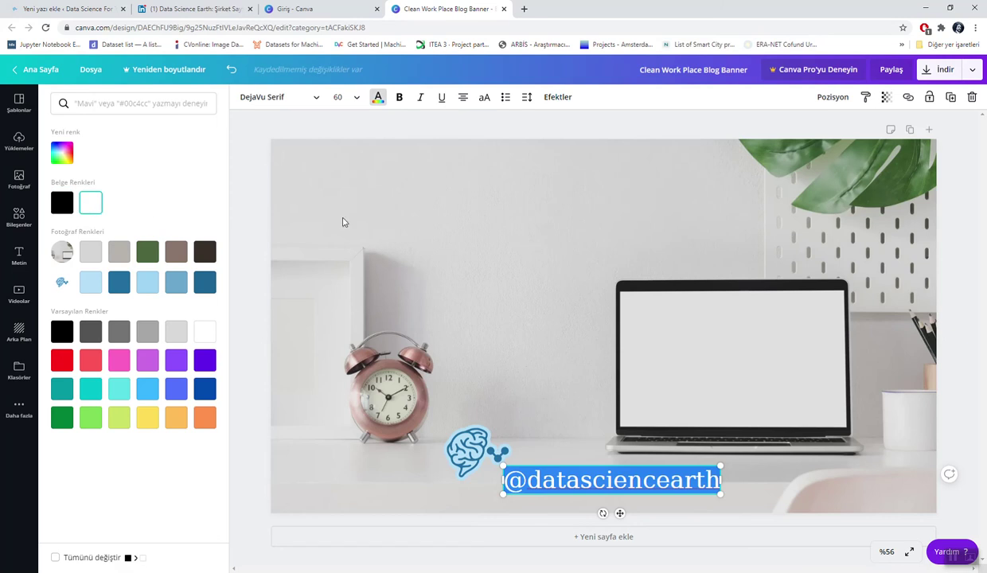
{"action": "key", "text": "Escape"}
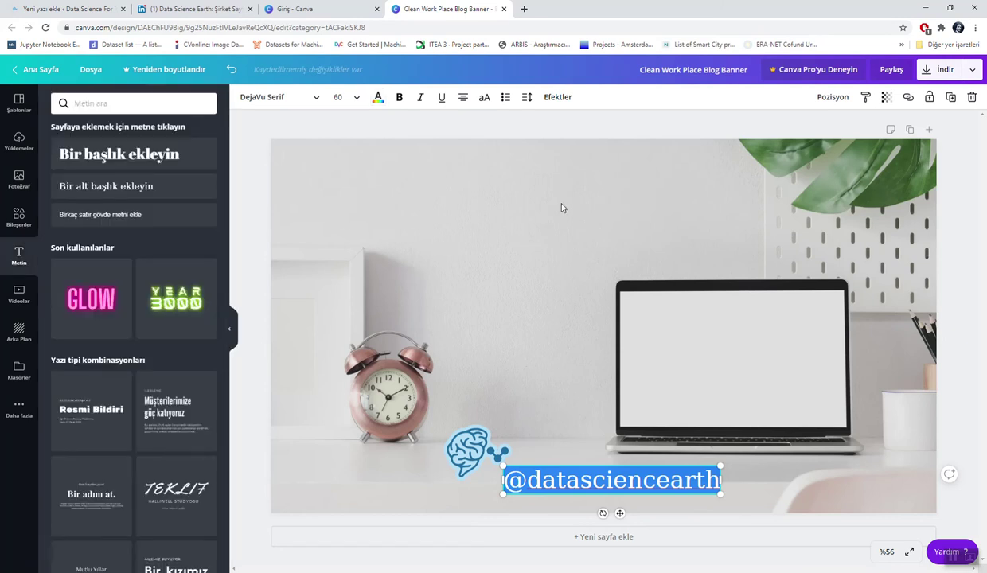
{"action": "left_click", "coordinate": [561, 207]}
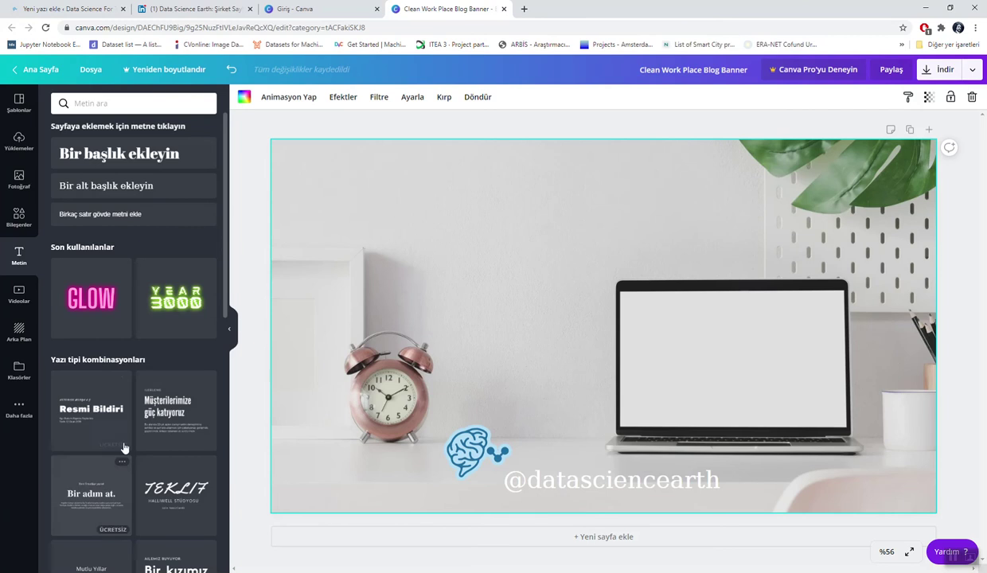
Step: Add an enlarged heading-and-body text block and replace ILERLEME with the author's name at size 45
{"action": "left_click", "coordinate": [171, 417]}
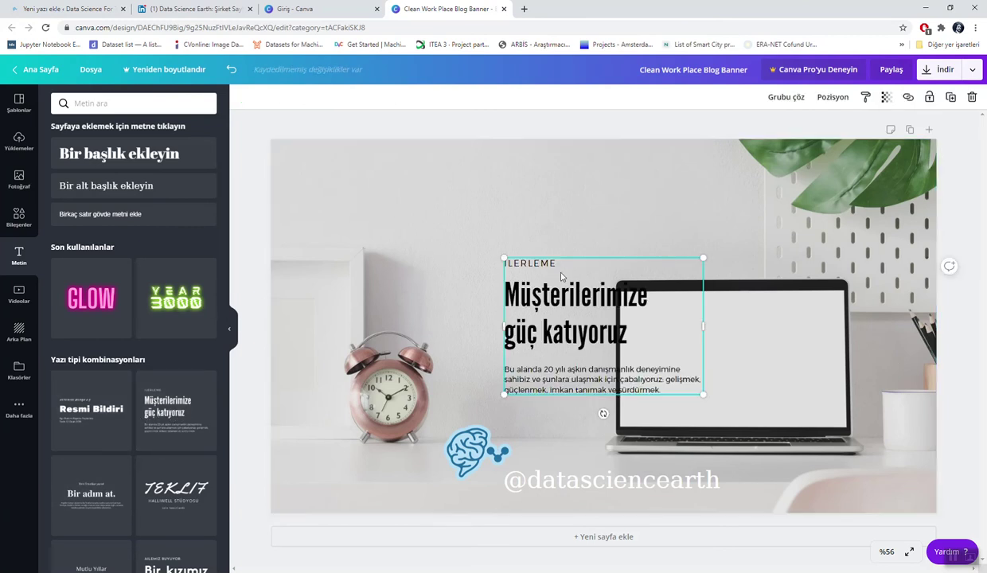
{"action": "left_click_drag", "start_coordinate": [502, 256], "coordinate": [415, 197]}
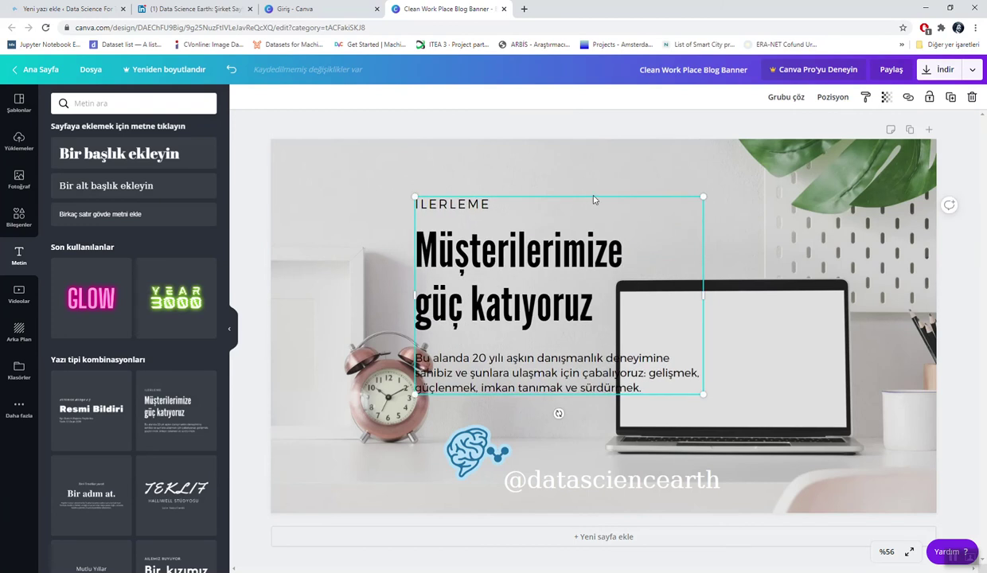
{"action": "left_click", "coordinate": [579, 204]}
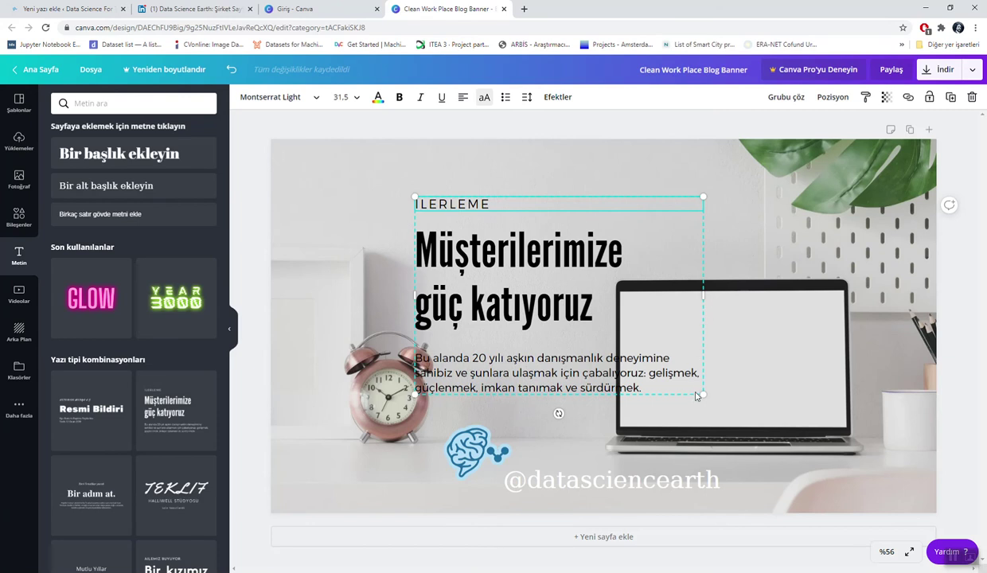
{"action": "double_click", "coordinate": [491, 205]}
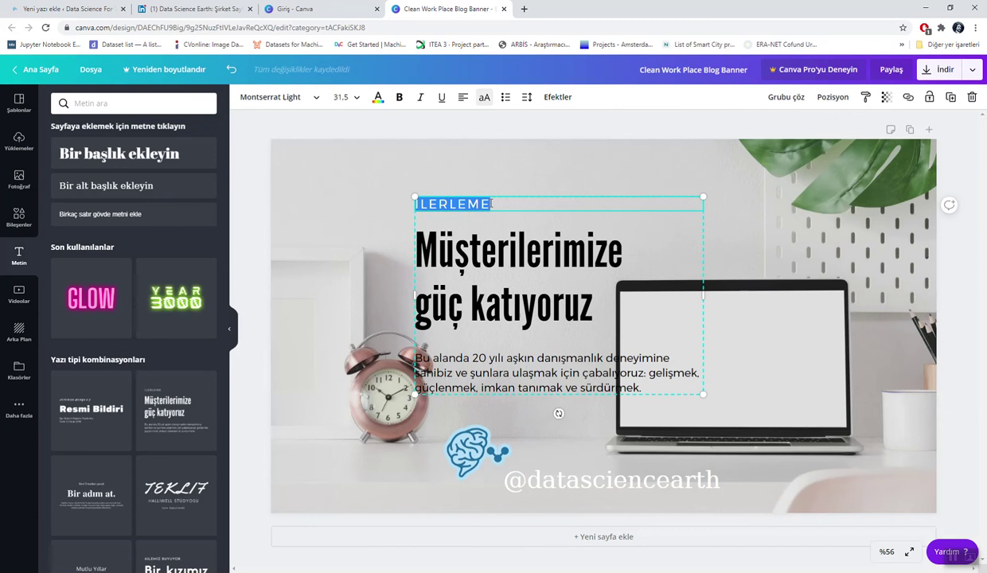
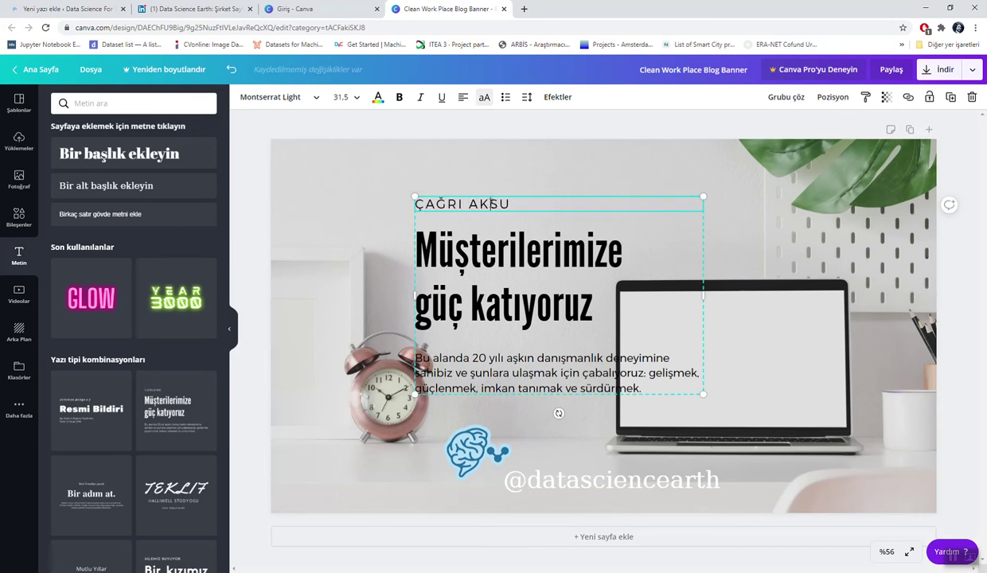
{"action": "key", "text": "ctrl+a"}
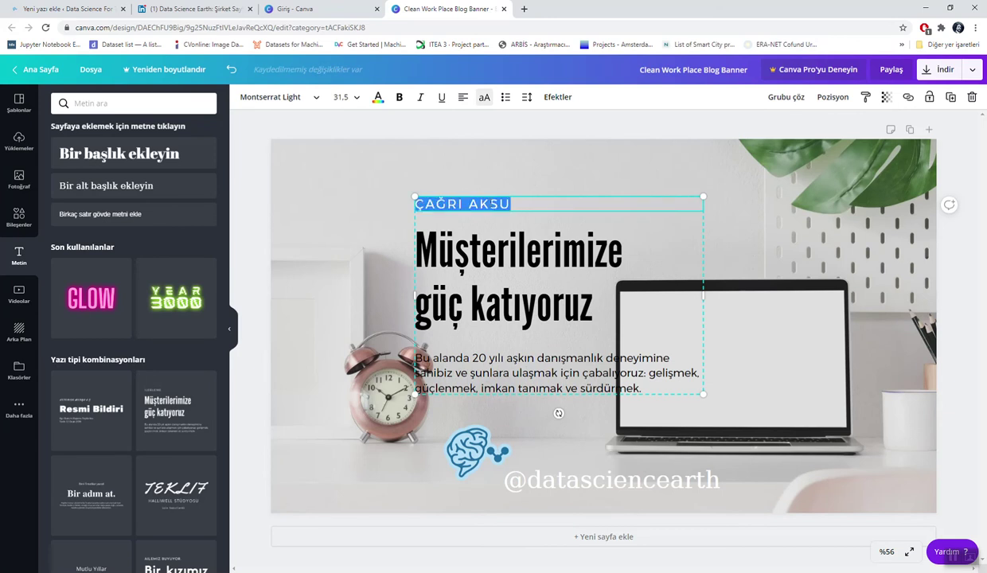
{"action": "left_click", "coordinate": [340, 97]}
{"action": "type", "text": "45"}
{"action": "key", "text": "Return"}
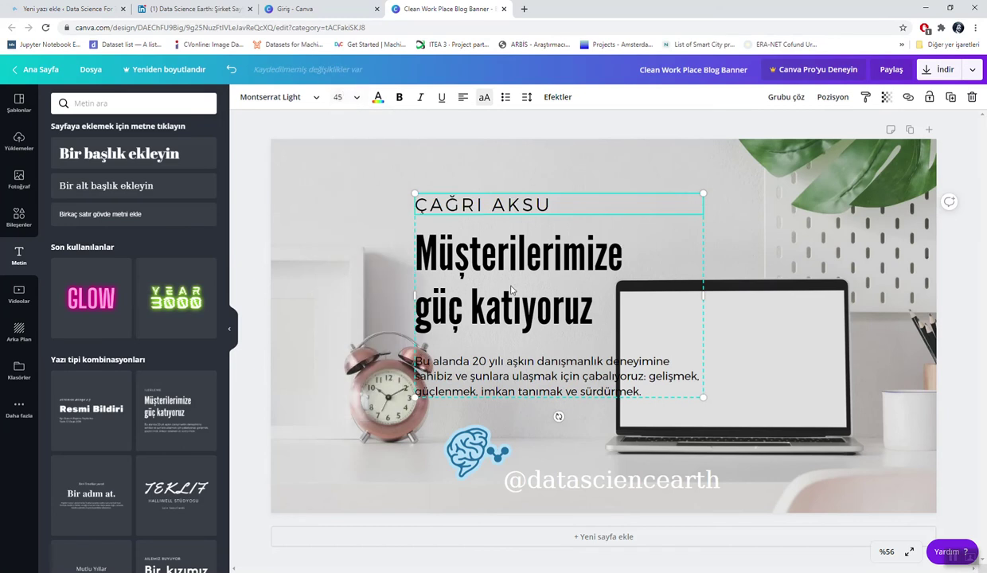
Step: Retype the heading as italic 'Veri Bilimi nedir?', then close WordPress's featured image dialog
{"action": "double_click", "coordinate": [514, 282]}
{"action": "key", "text": "ctrl+a"}
{"action": "key", "text": "BackSpace"}
{"action": "key", "text": "ctrl+i"}
{"action": "type", "text": "VEri"}
{"action": "key", "text": "BackSpace"}
{"action": "key", "text": "BackSpace"}
{"action": "key", "text": "BackSpace"}
{"action": "type", "text": "eri"}
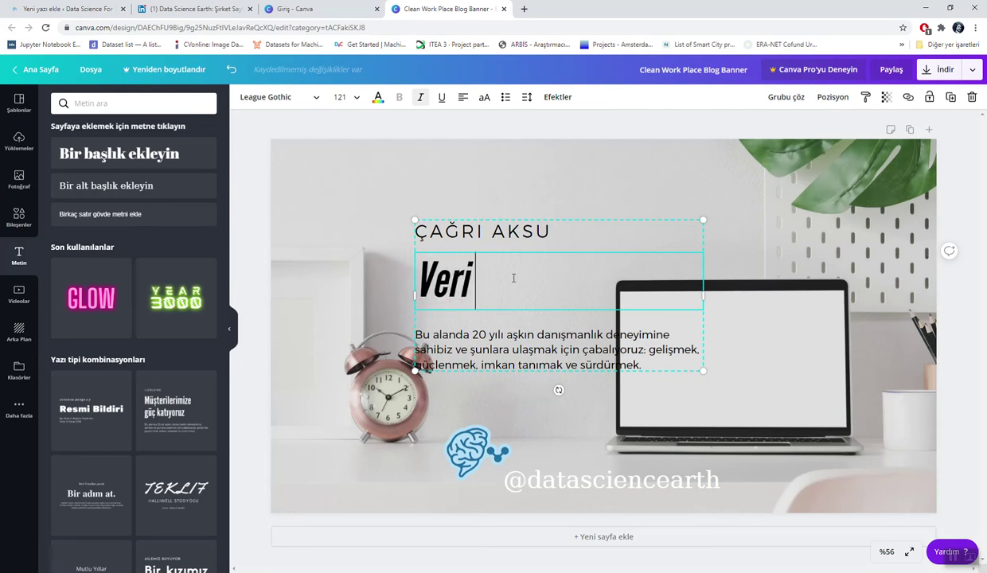
{"action": "type", "text": " Bilimi ned"}
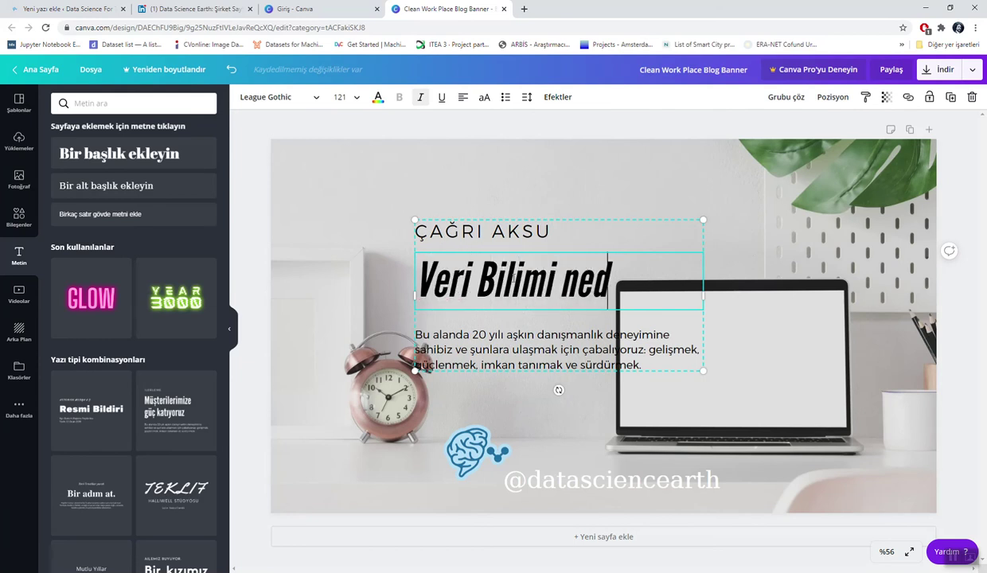
{"action": "type", "text": "ir?"}
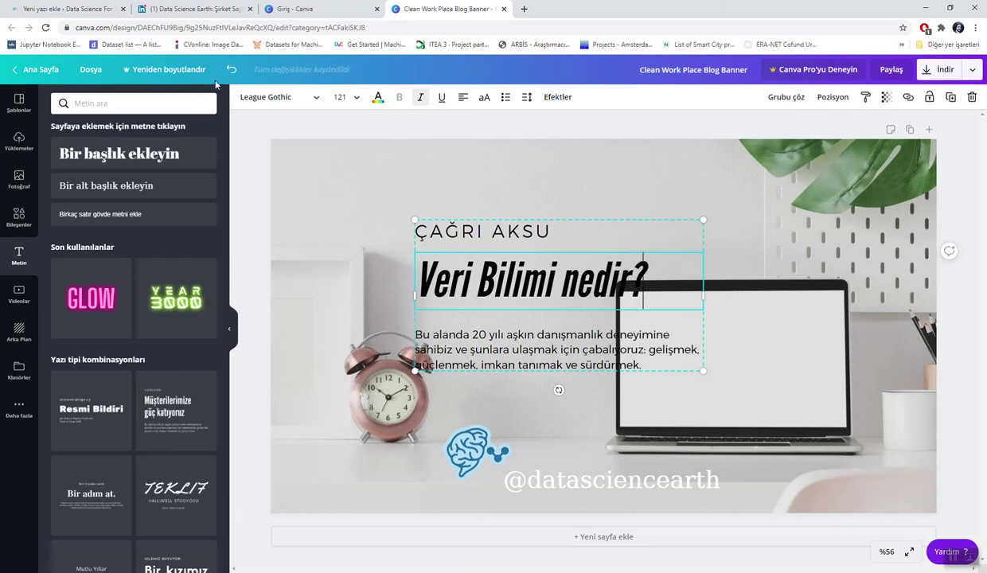
{"action": "left_click", "coordinate": [75, 4]}
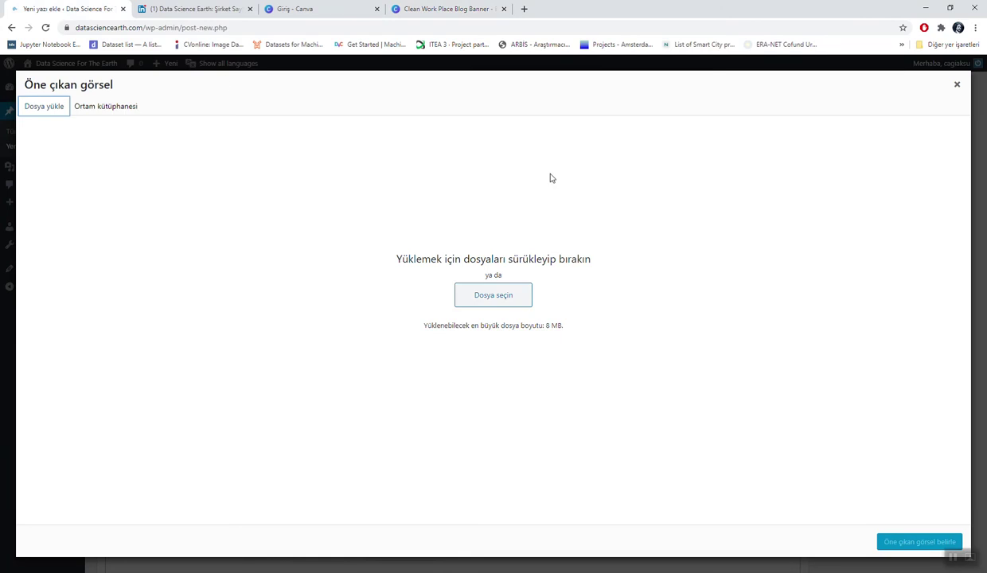
{"action": "left_click", "coordinate": [959, 87]}
Step: Select and copy the post's first data-science paragraph, then return to the Canva banner
{"action": "scroll", "coordinate": [444, 177], "scroll_direction": "up", "scroll_amount": 5}
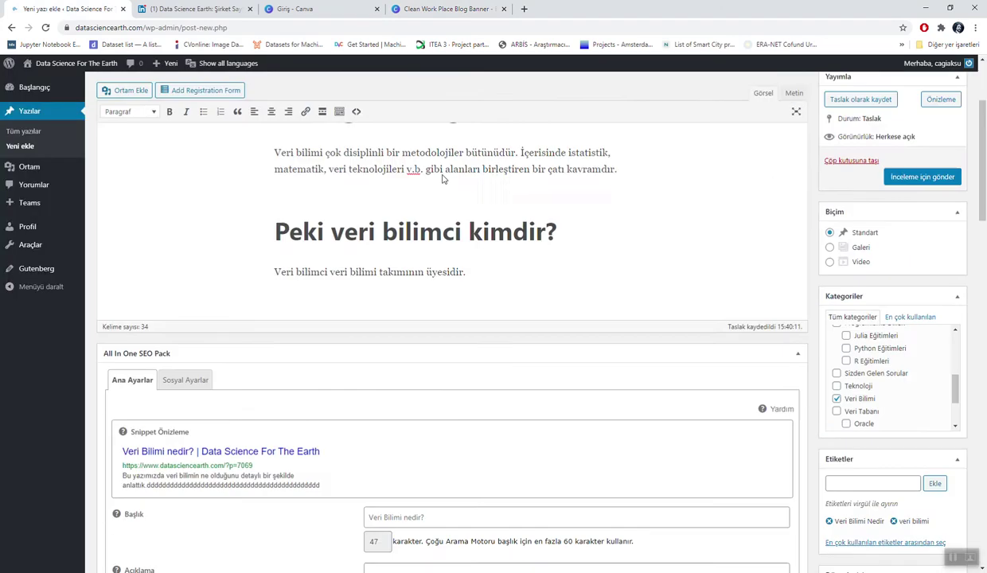
{"action": "left_click_drag", "start_coordinate": [624, 328], "coordinate": [272, 316]}
{"action": "key", "text": "ctrl+c"}
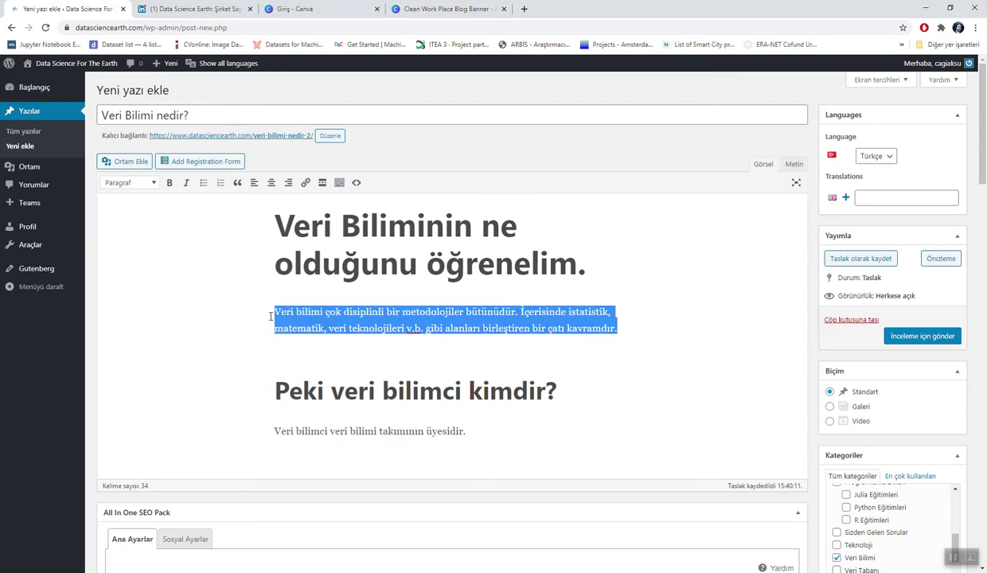
{"action": "left_click", "coordinate": [420, 7]}
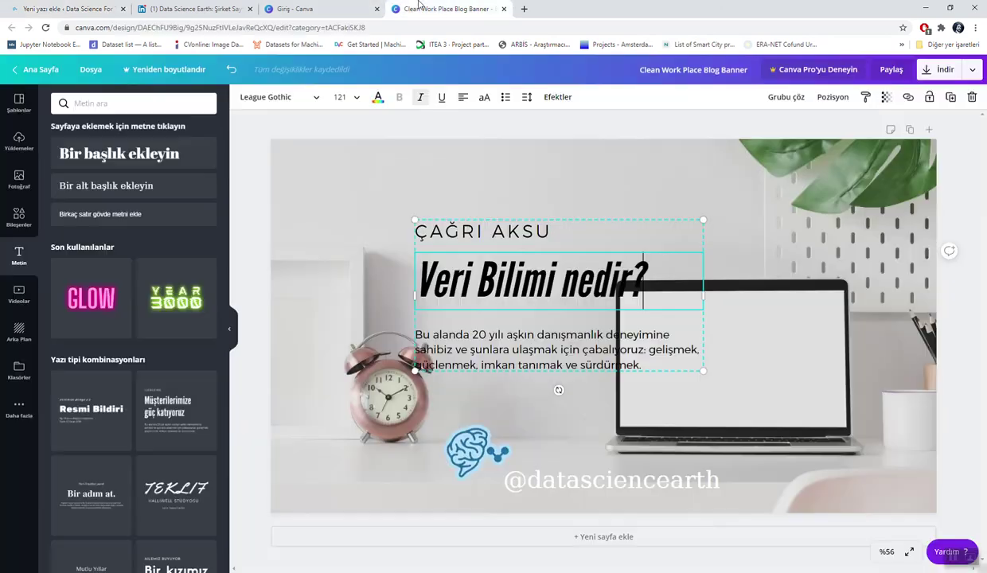
Step: Paste the copied data-science paragraph into the body text and enlarge the text block
{"action": "double_click", "coordinate": [479, 347]}
{"action": "key", "text": "ctrl+v"}
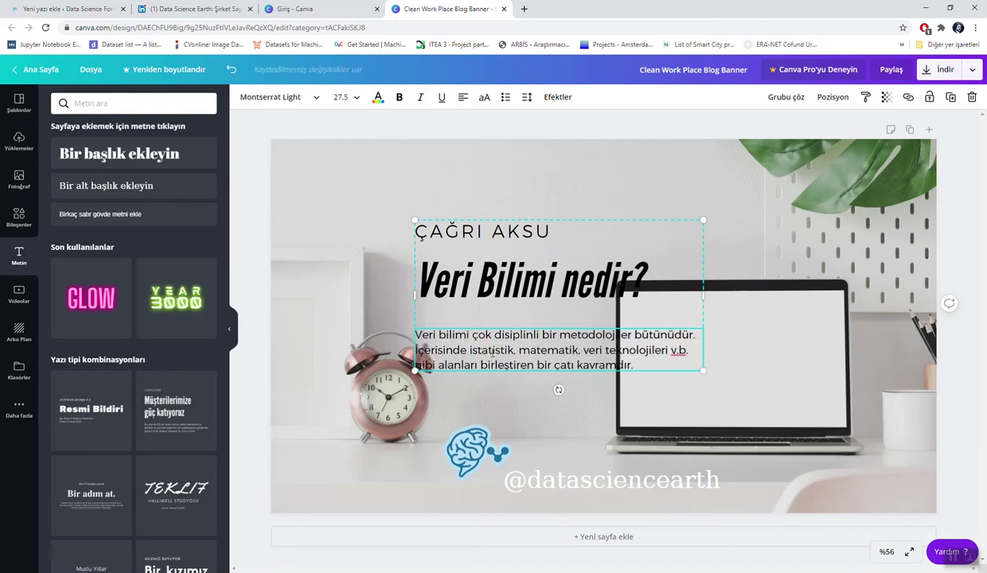
{"action": "left_click_drag", "start_coordinate": [411, 220], "coordinate": [326, 174]}
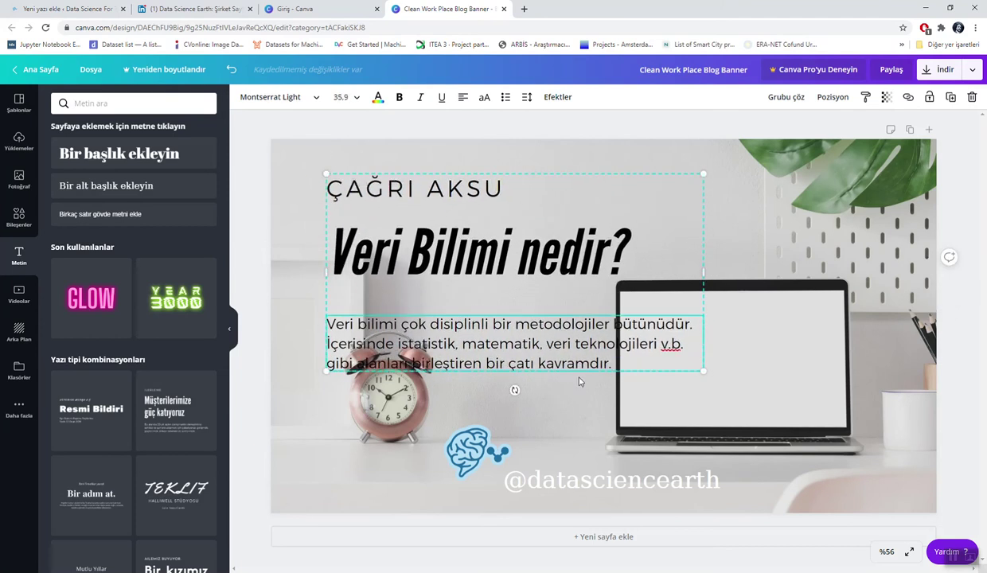
{"action": "left_click_drag", "start_coordinate": [700, 370], "coordinate": [753, 395]}
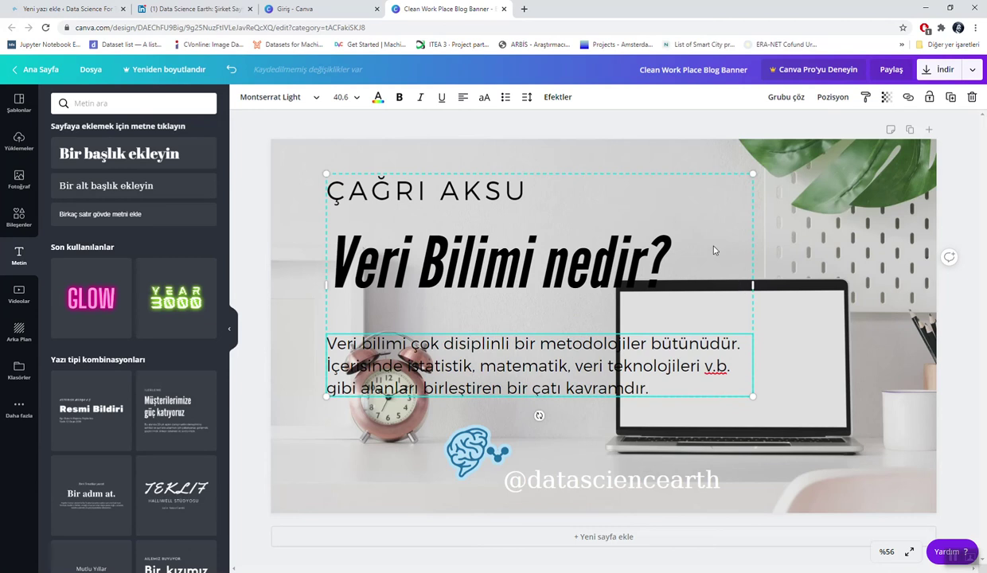
Step: Preview Adigiana Toybox on the 'Veri Bilimi nedir?' heading, then keep League Gothic
{"action": "double_click", "coordinate": [502, 276]}
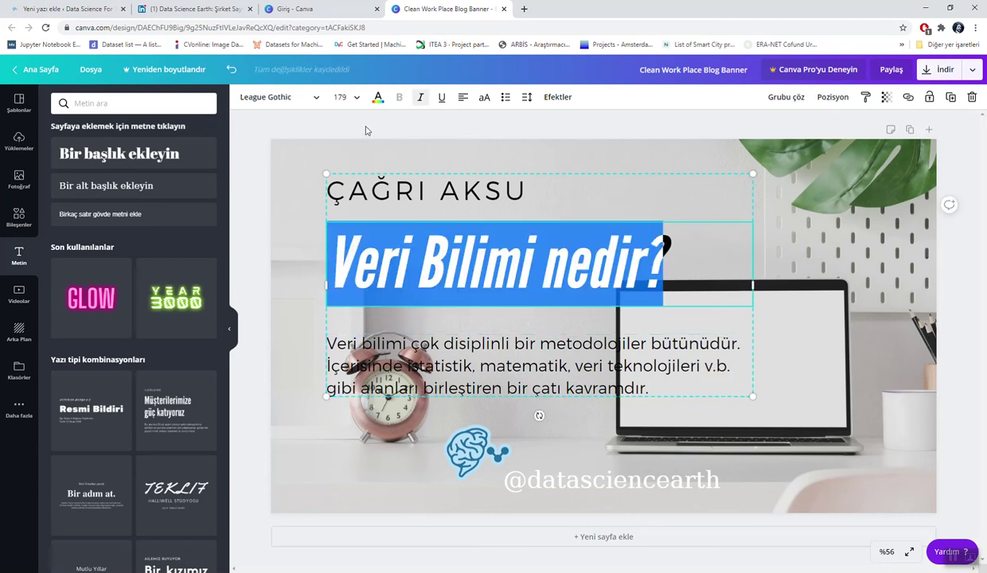
{"action": "left_click", "coordinate": [378, 99]}
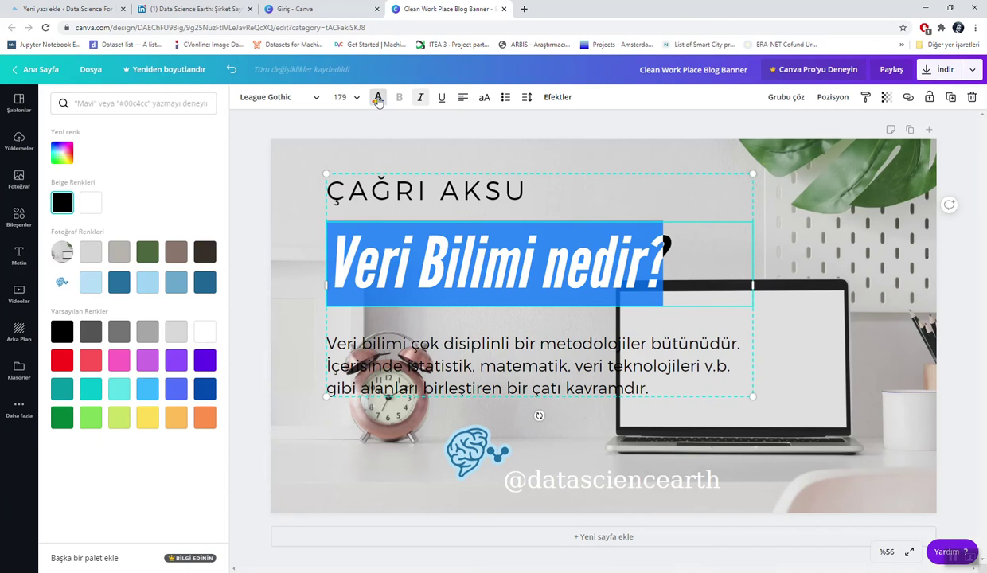
{"action": "left_click", "coordinate": [313, 97]}
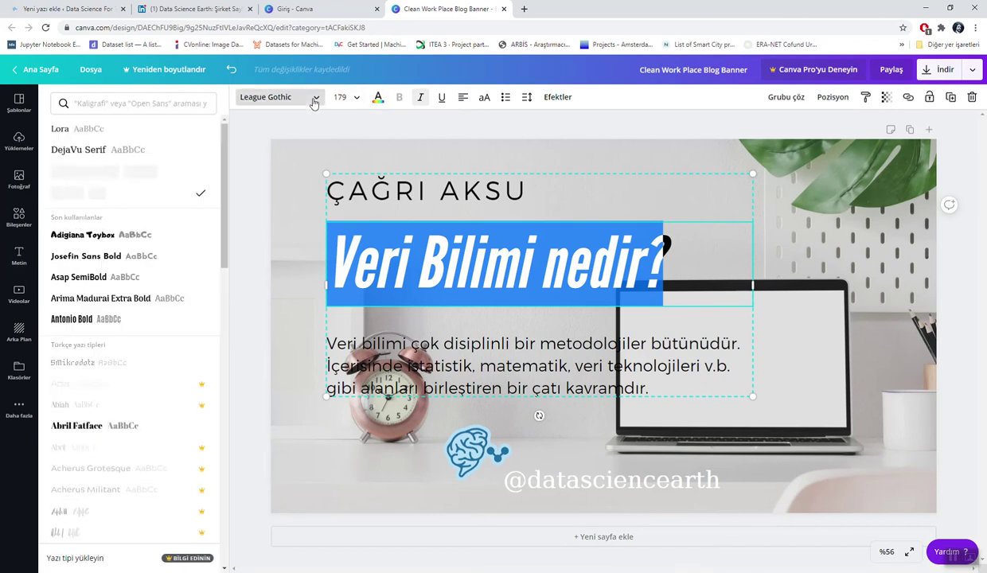
{"action": "left_click", "coordinate": [92, 236]}
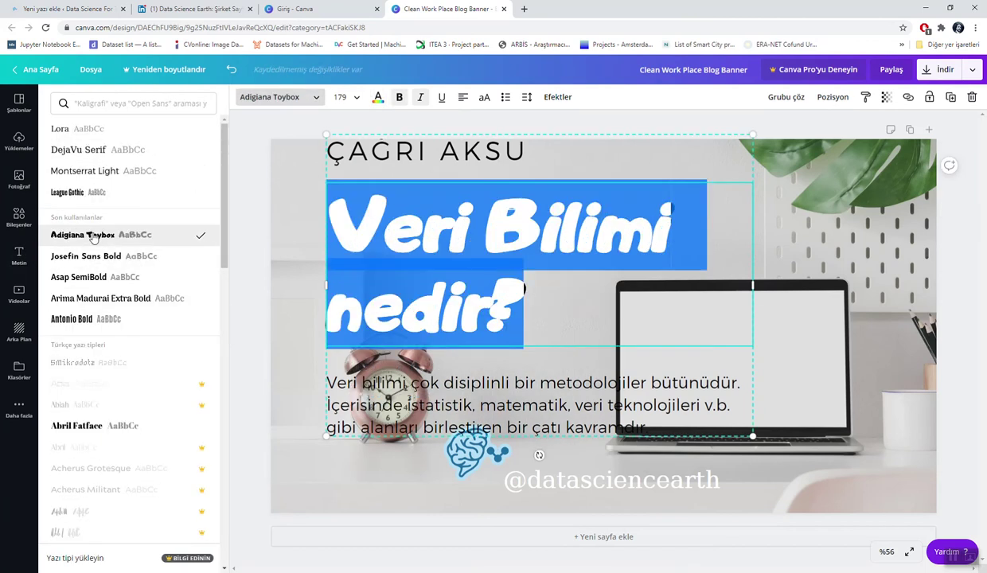
{"action": "left_click", "coordinate": [117, 192]}
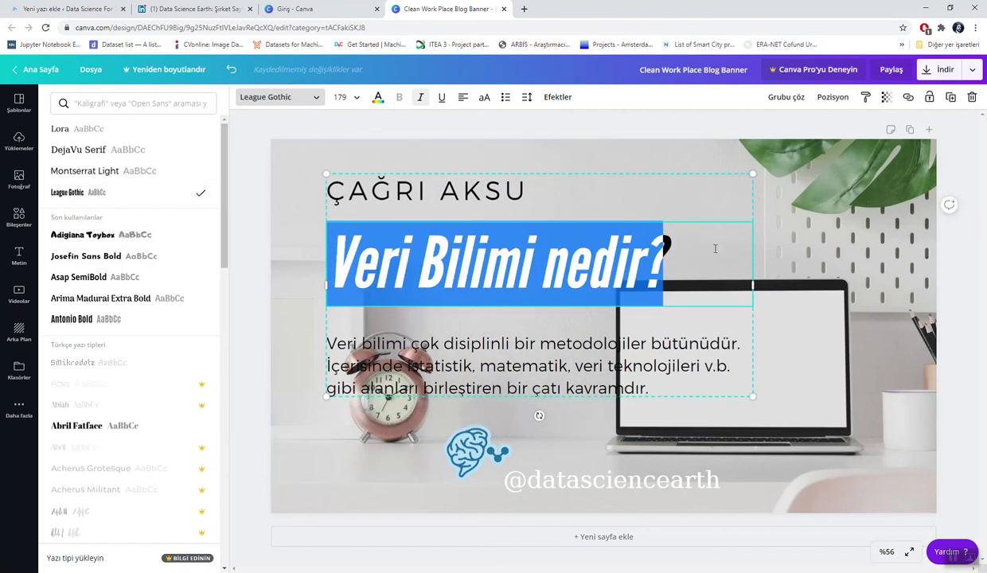
{"action": "key", "text": "Escape"}
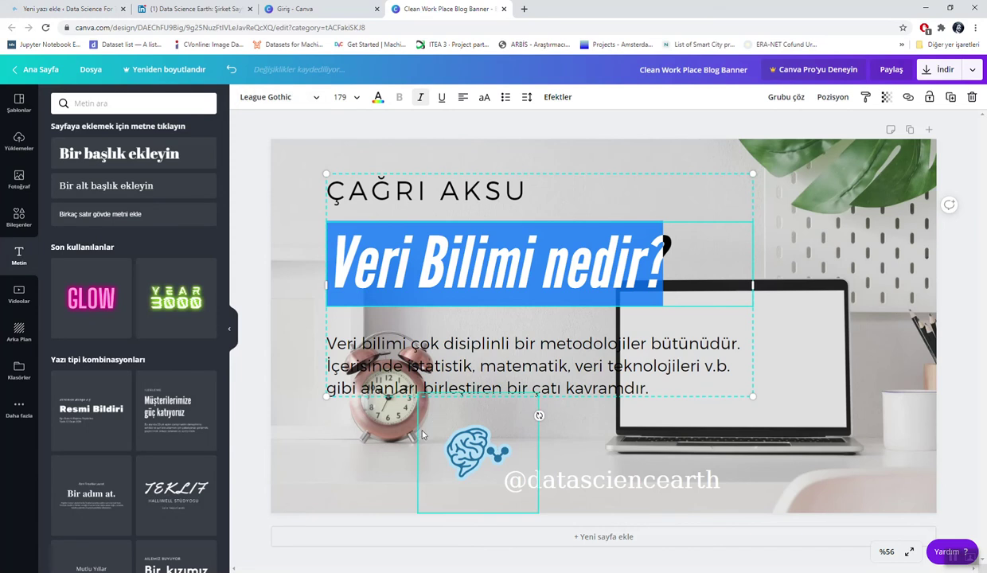
{"action": "left_click", "coordinate": [844, 361]}
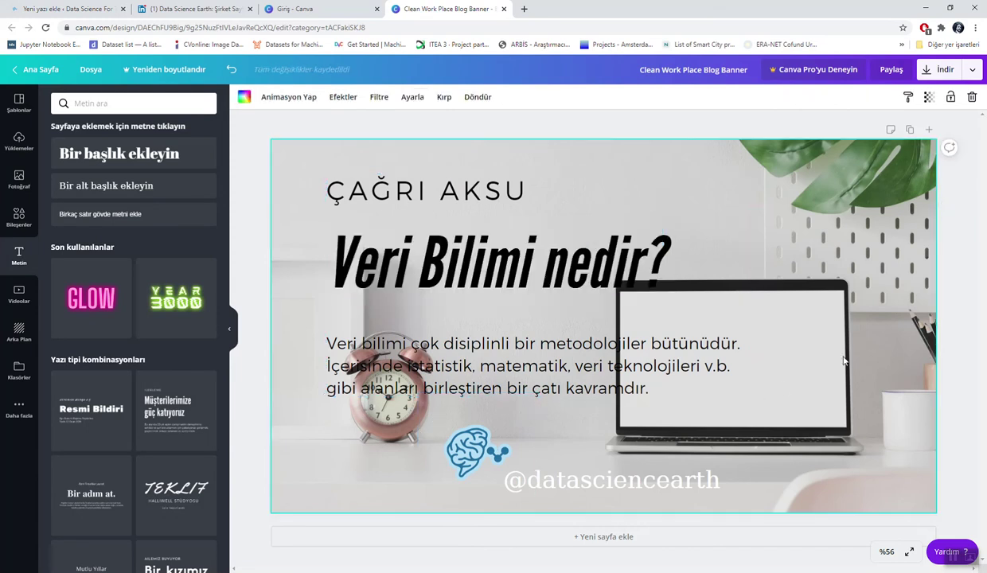
Step: Make the body paragraph text white
{"action": "left_click", "coordinate": [543, 386]}
{"action": "triple_click", "coordinate": [543, 386]}
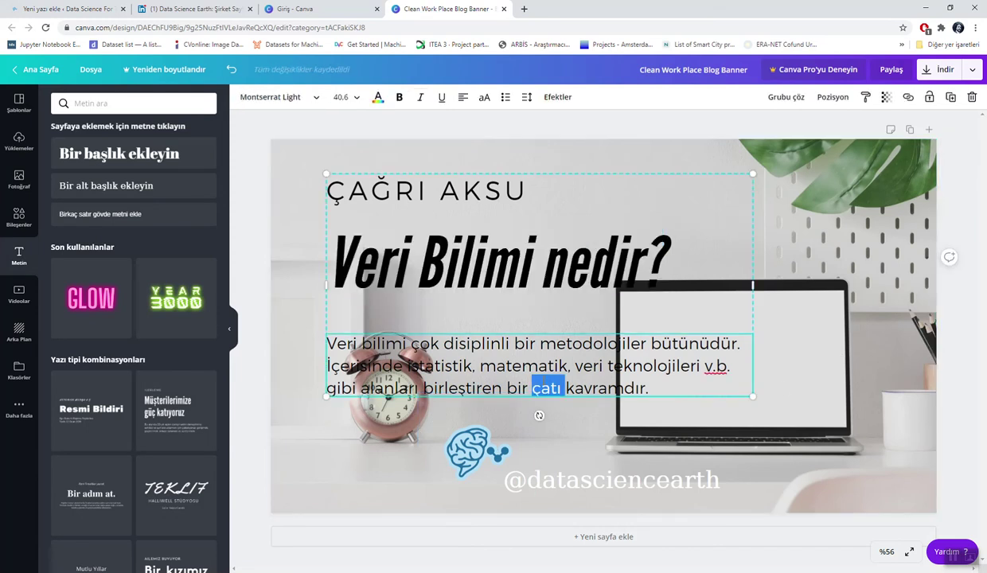
{"action": "left_click", "coordinate": [380, 97]}
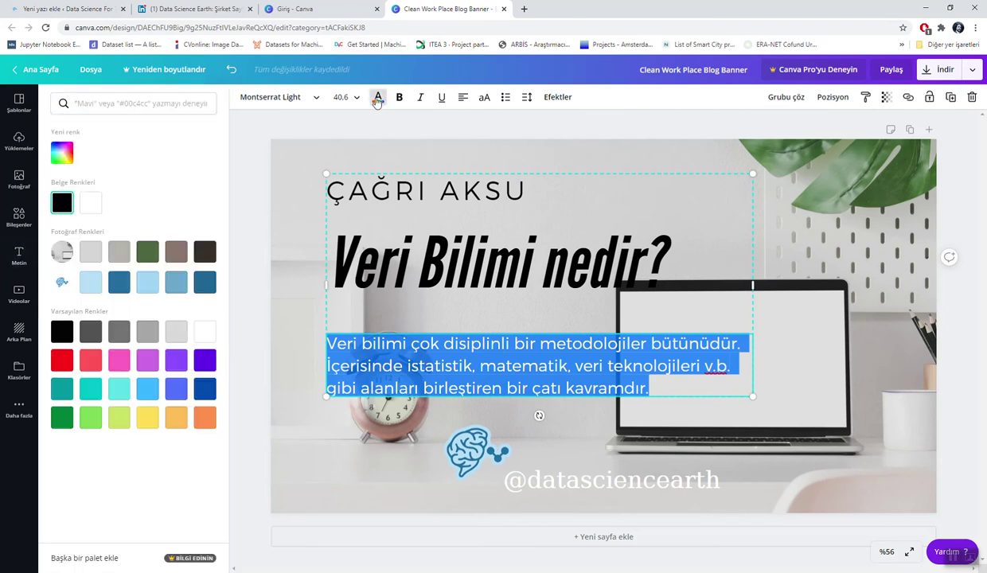
{"action": "left_click", "coordinate": [90, 212]}
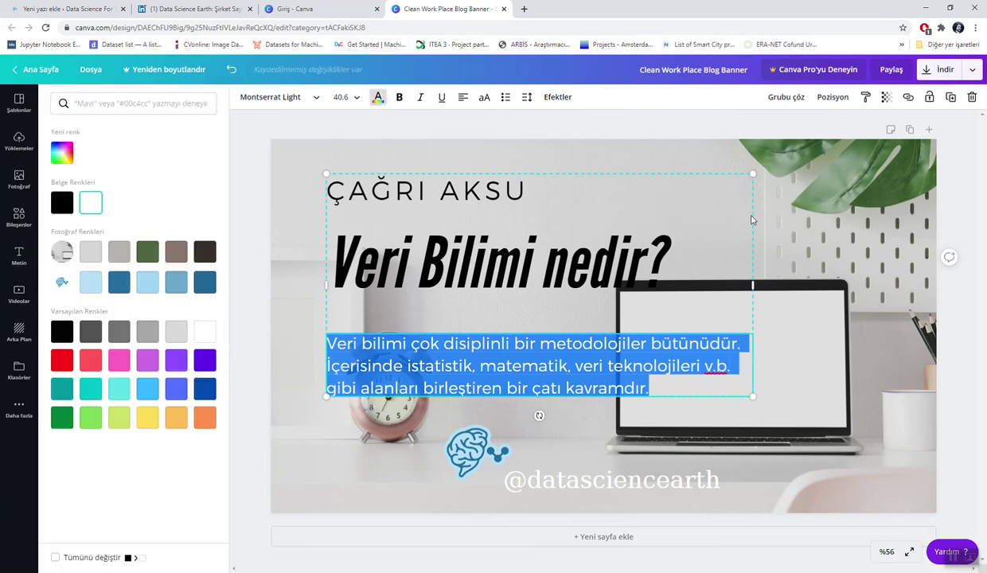
{"action": "left_click", "coordinate": [806, 214]}
{"action": "left_click", "coordinate": [805, 214]}
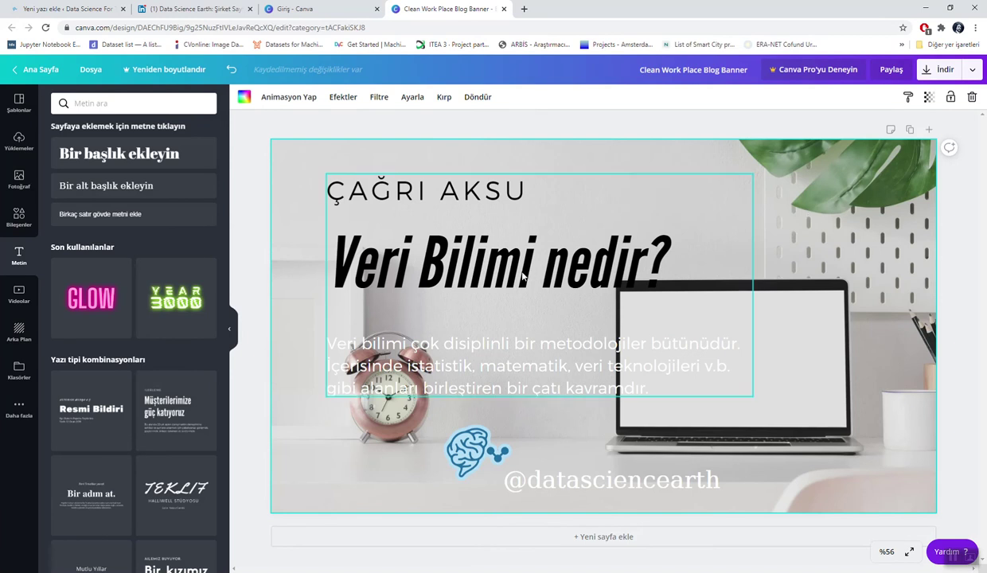
{"action": "left_click", "coordinate": [738, 296]}
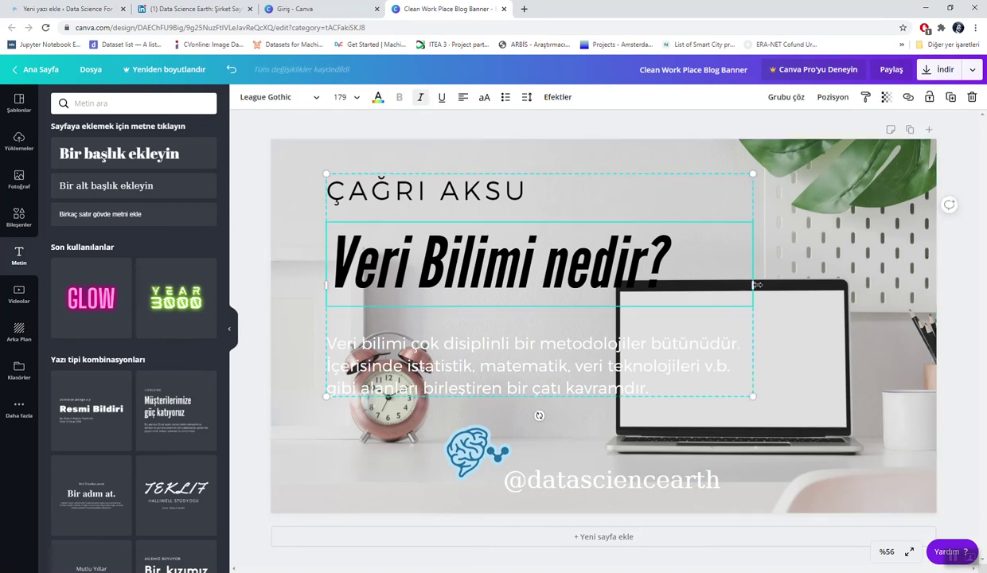
{"action": "left_click_drag", "start_coordinate": [740, 291], "coordinate": [704, 297]}
{"action": "left_click_drag", "start_coordinate": [642, 305], "coordinate": [675, 302]}
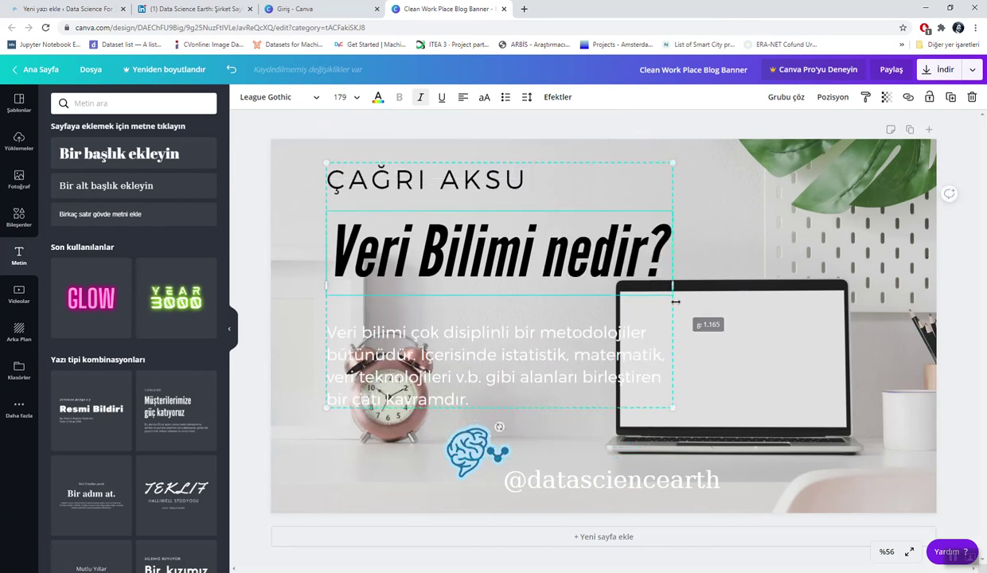
{"action": "left_click", "coordinate": [342, 168]}
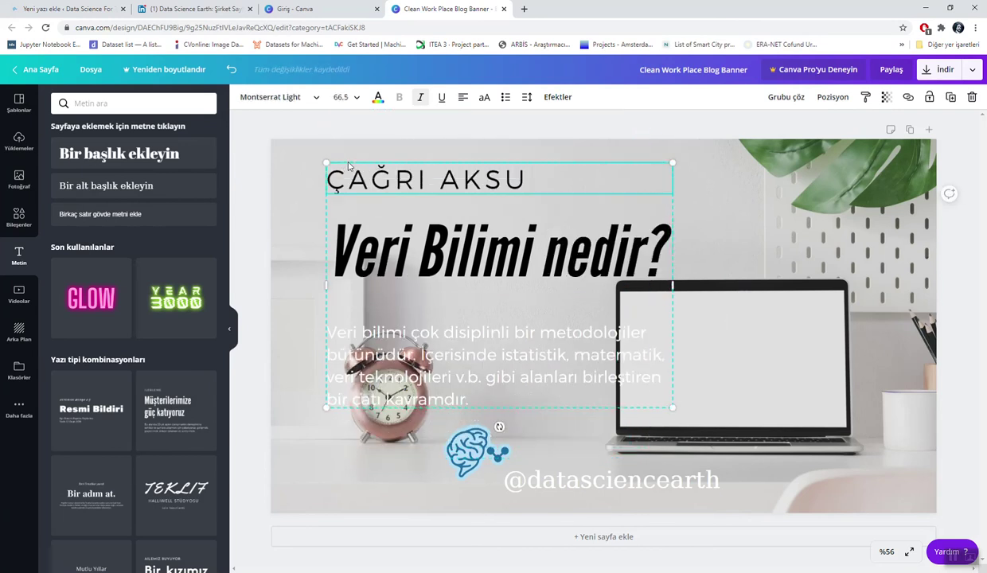
{"action": "left_click", "coordinate": [281, 282]}
{"action": "left_click_drag", "start_coordinate": [416, 270], "coordinate": [501, 274]}
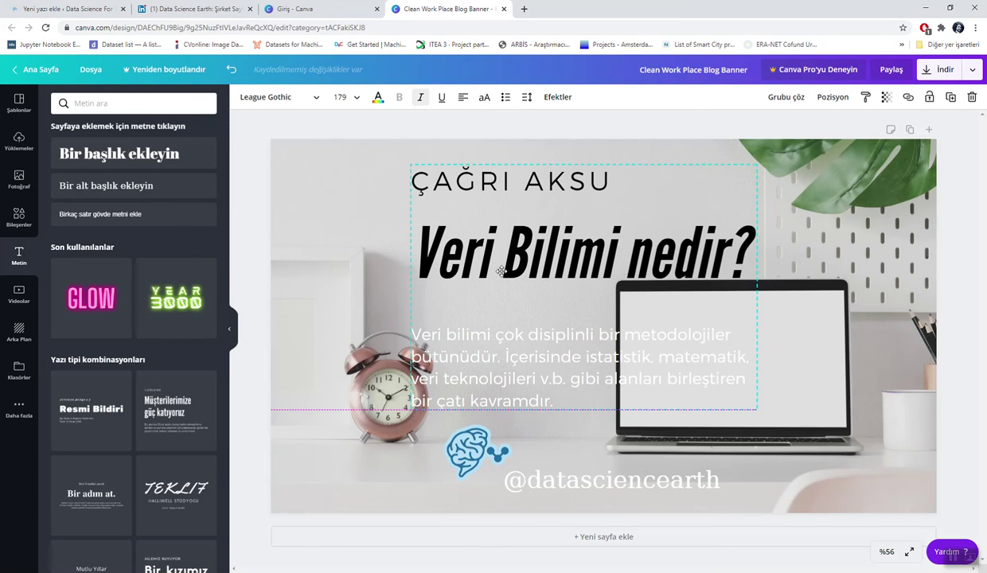
{"action": "left_click_drag", "start_coordinate": [566, 474], "coordinate": [590, 463]}
{"action": "left_click_drag", "start_coordinate": [471, 454], "coordinate": [475, 471]}
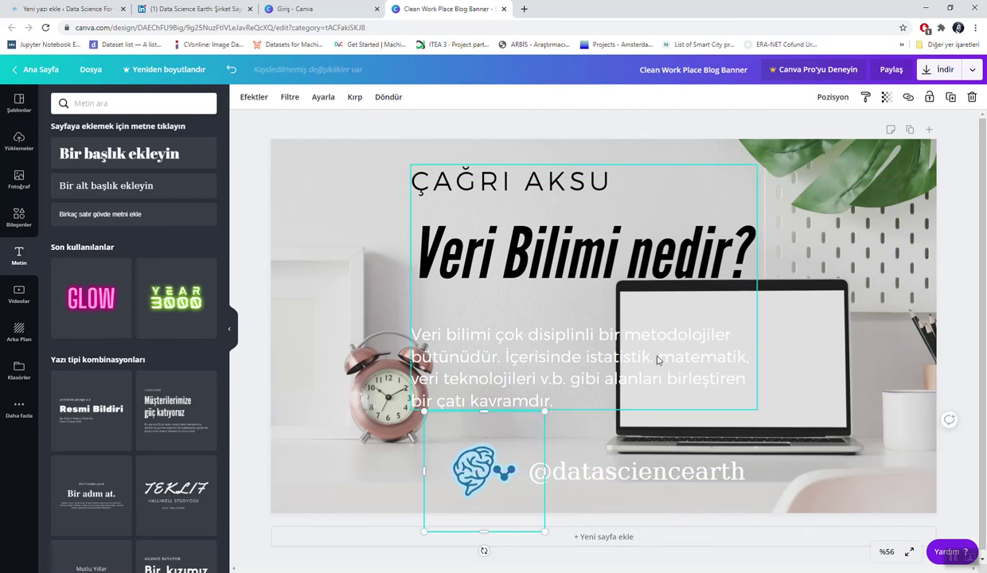
Step: Make the word 'metodolojiler' in the body paragraph black
{"action": "left_click", "coordinate": [594, 329]}
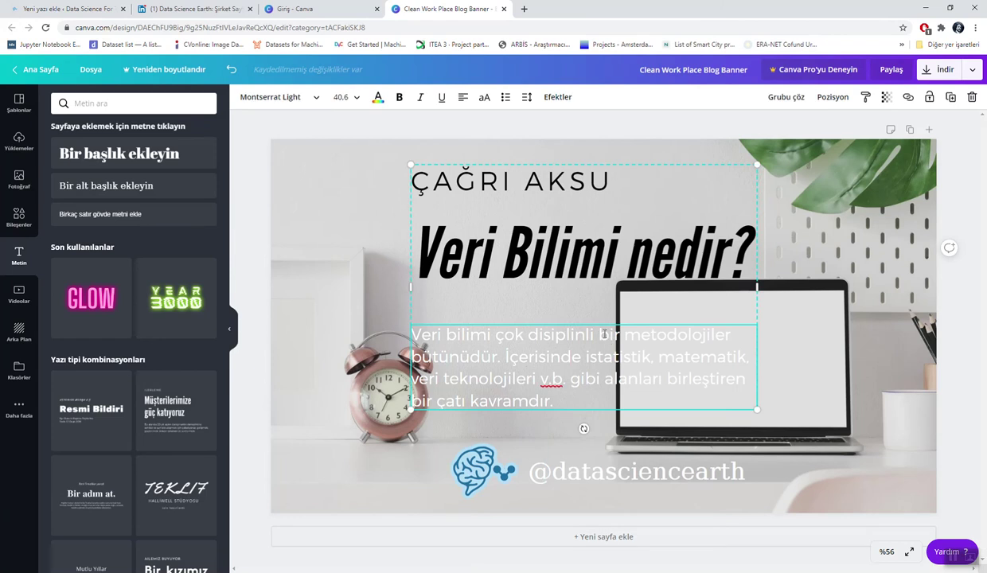
{"action": "left_click_drag", "start_coordinate": [623, 334], "coordinate": [730, 335]}
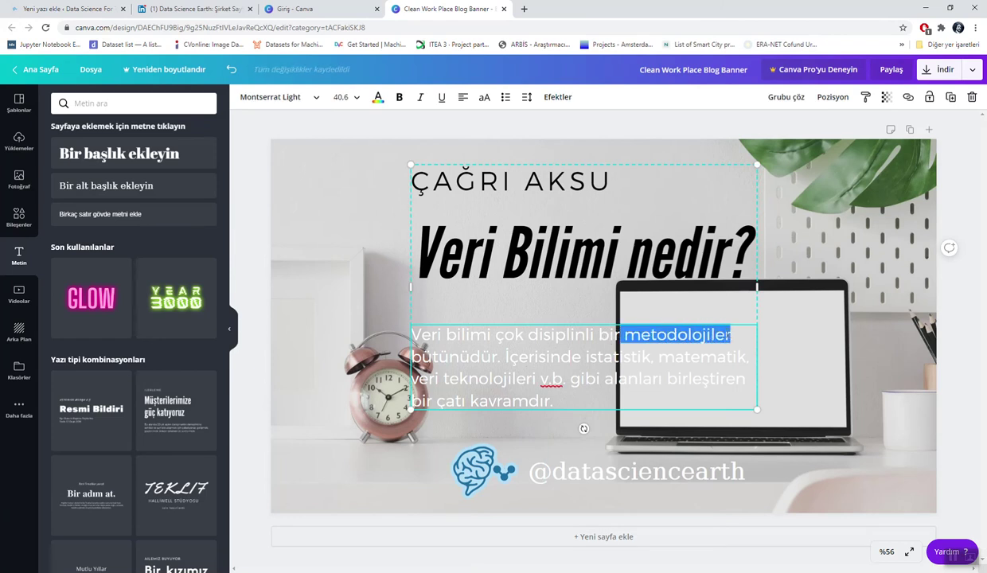
{"action": "left_click", "coordinate": [378, 96]}
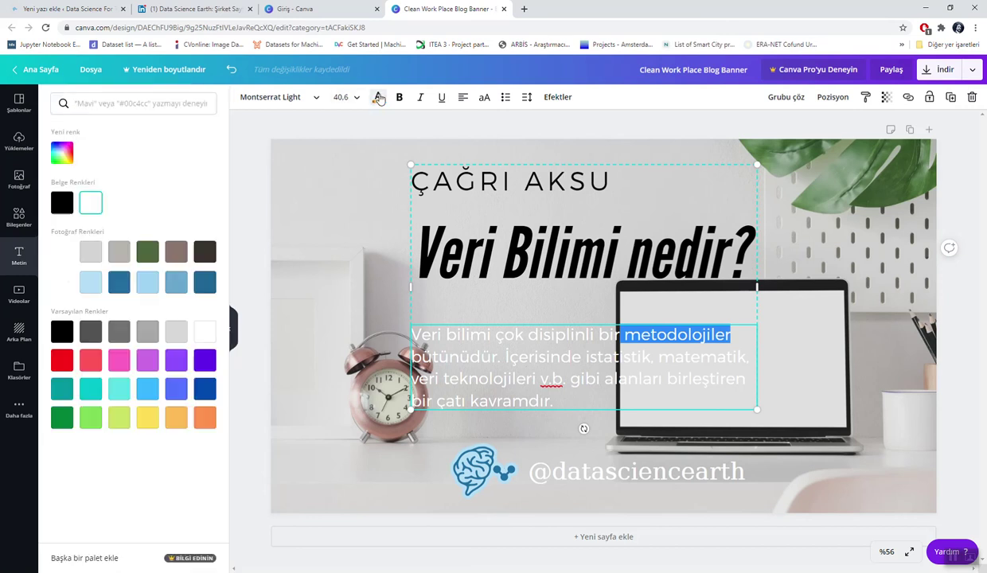
{"action": "left_click", "coordinate": [62, 202]}
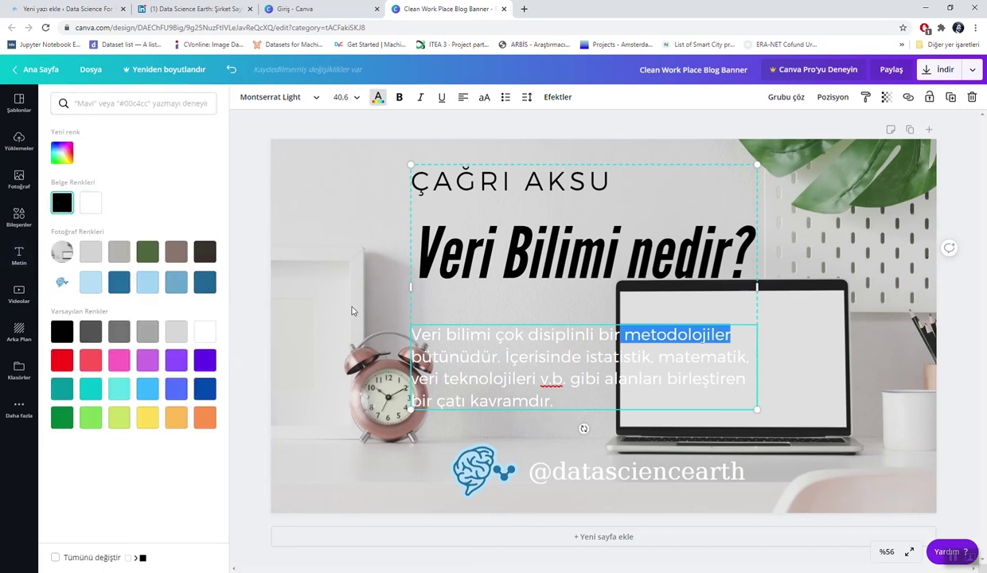
{"action": "key", "text": "Escape"}
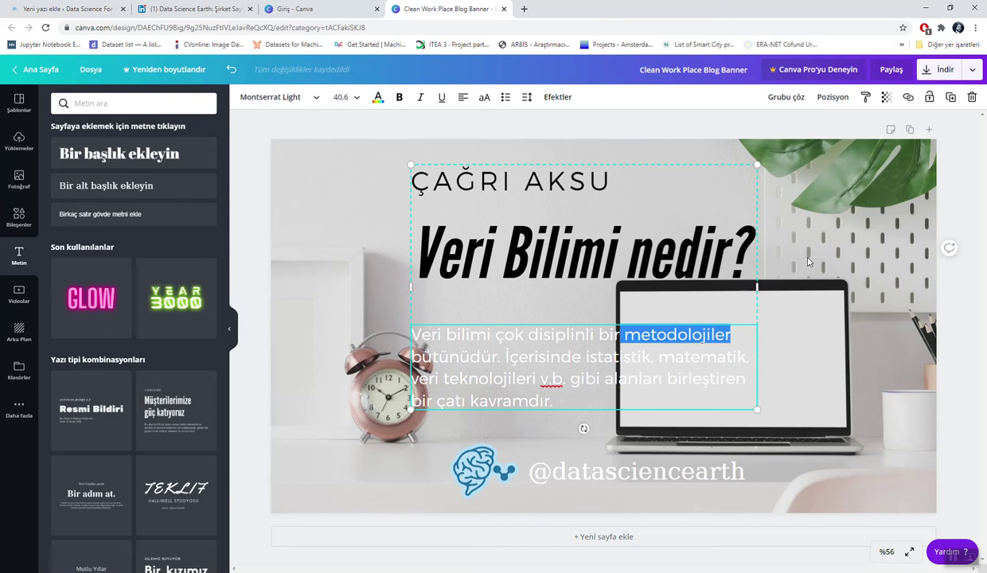
{"action": "left_click", "coordinate": [785, 256]}
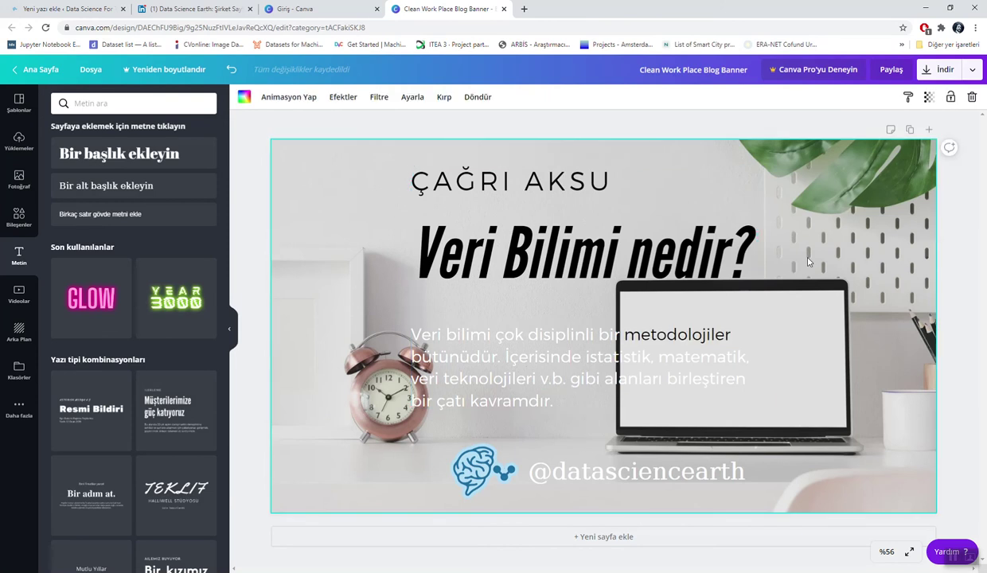
Step: Set the whole body paragraph's text colour to black
{"action": "double_click", "coordinate": [523, 331]}
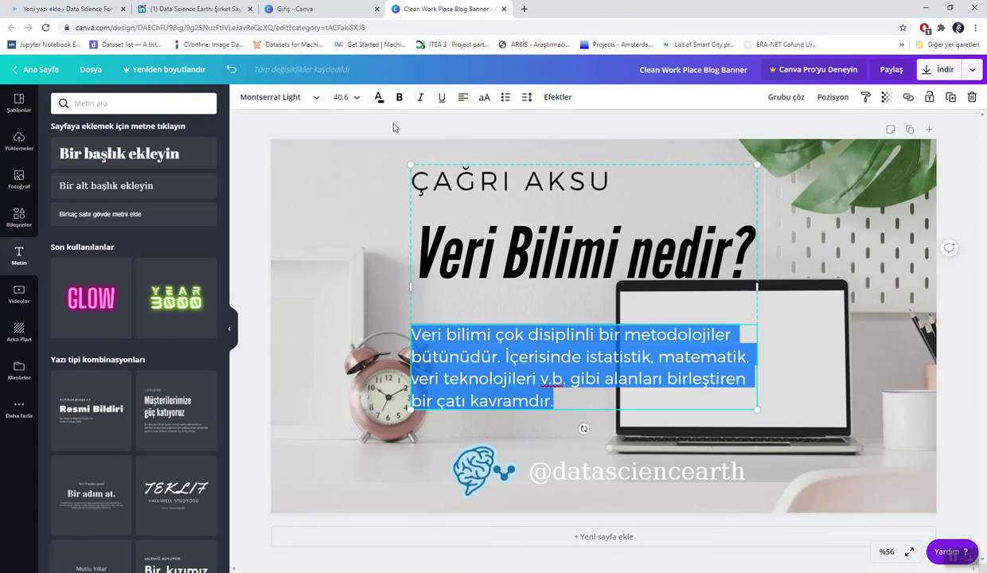
{"action": "left_click", "coordinate": [379, 97]}
{"action": "left_click", "coordinate": [62, 203]}
{"action": "key", "text": "Escape"}
{"action": "left_click", "coordinate": [807, 206]}
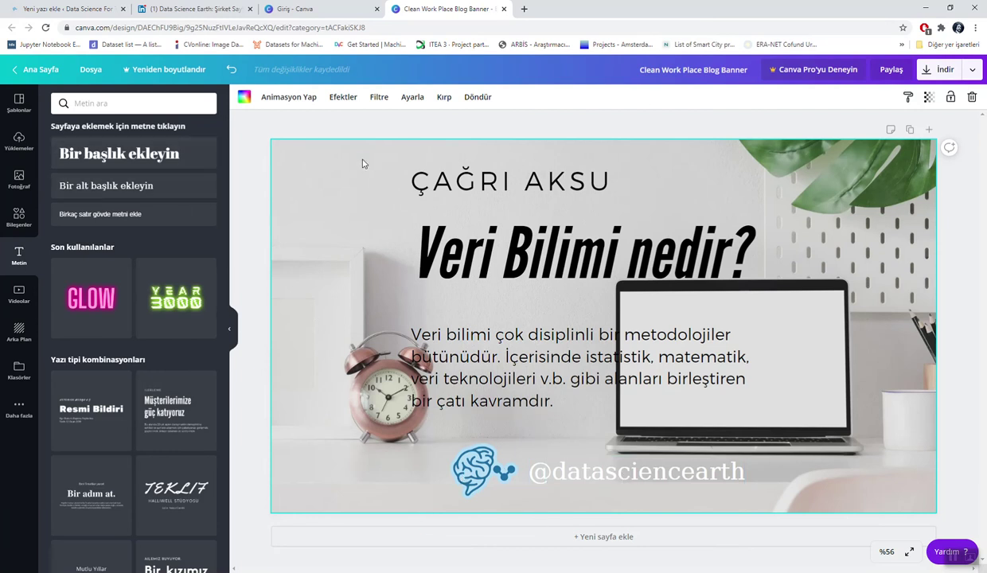
Step: Download the banner as a PNG, dismiss the Pro promo, and return to WordPress
{"action": "left_click", "coordinate": [927, 70]}
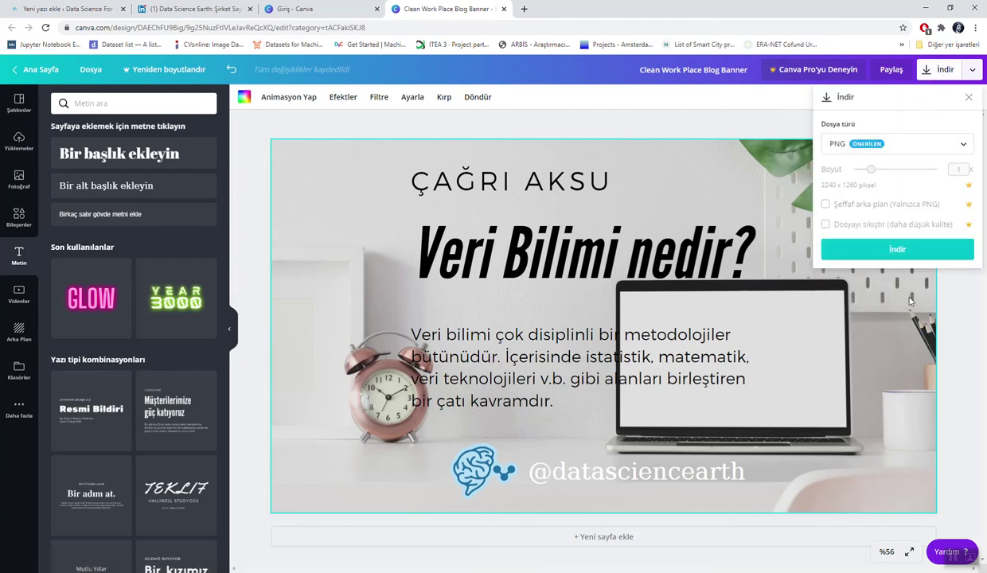
{"action": "left_click", "coordinate": [911, 251]}
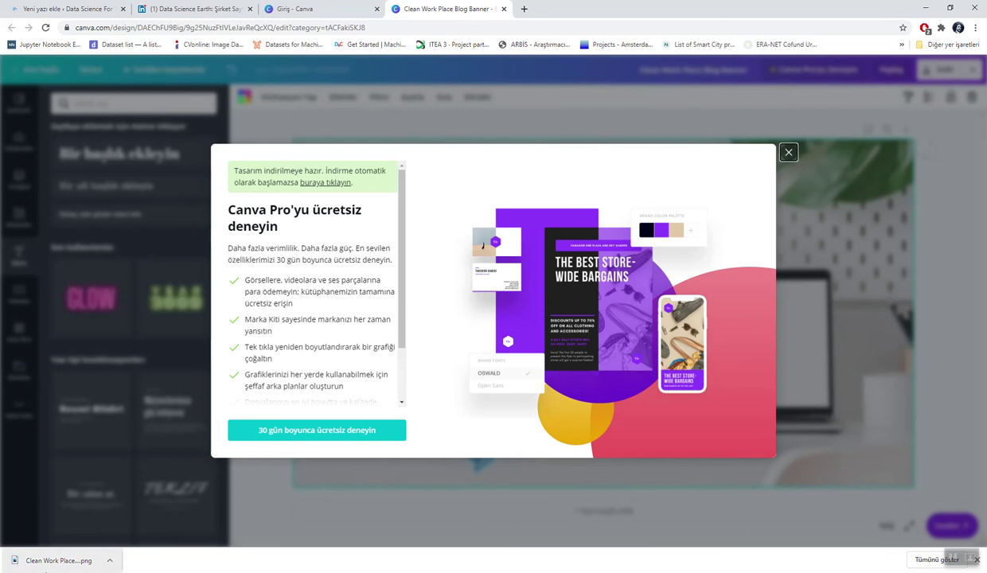
{"action": "left_click", "coordinate": [788, 151]}
{"action": "left_click", "coordinate": [46, 8]}
{"action": "scroll", "coordinate": [313, 187], "scroll_direction": "down", "scroll_amount": 10}
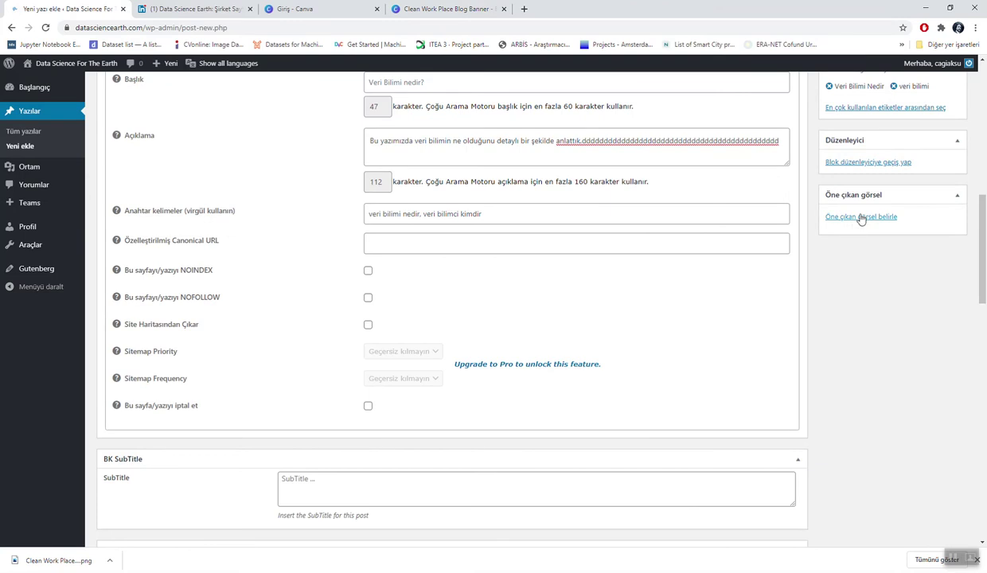
Step: Upload Clean-Work-Place-Blog-Banner.png from Downloads as the post's featured image
{"action": "left_click", "coordinate": [859, 216]}
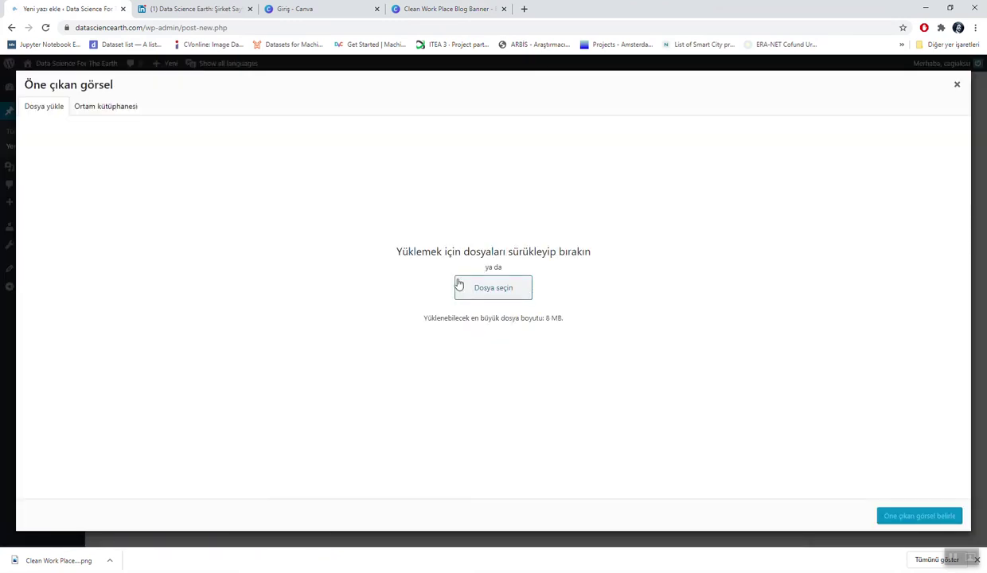
{"action": "left_click", "coordinate": [468, 292]}
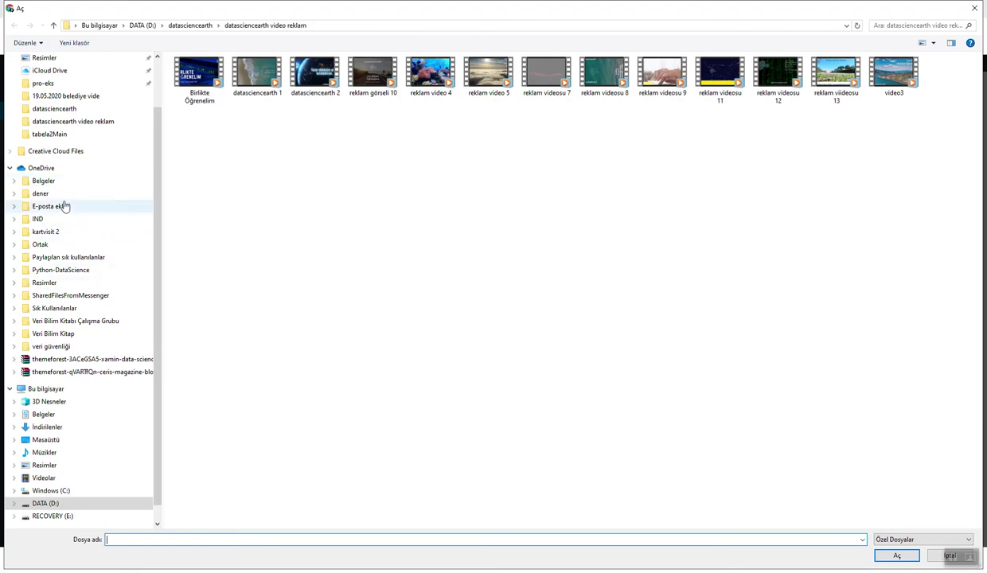
{"action": "left_click", "coordinate": [50, 427]}
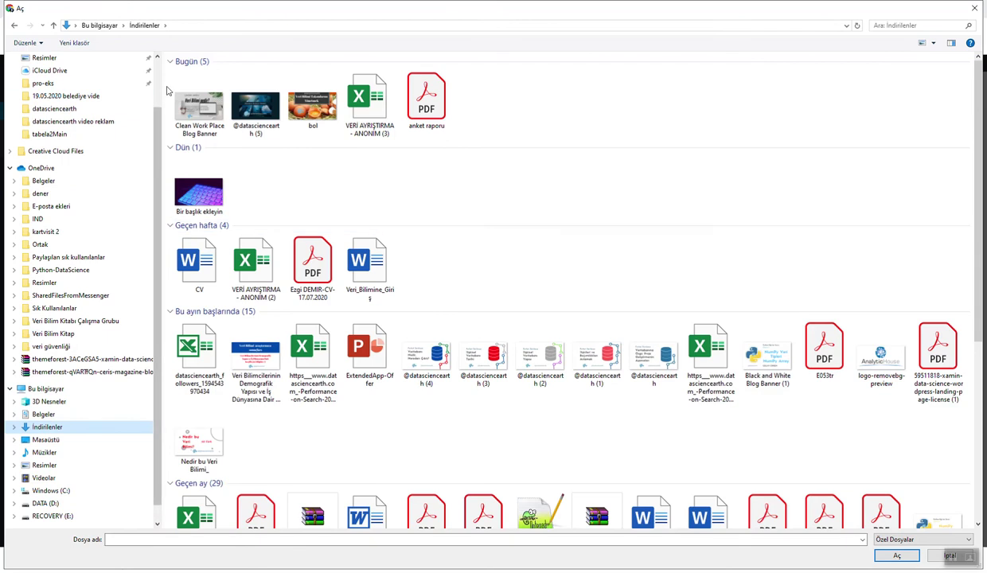
{"action": "double_click", "coordinate": [189, 103]}
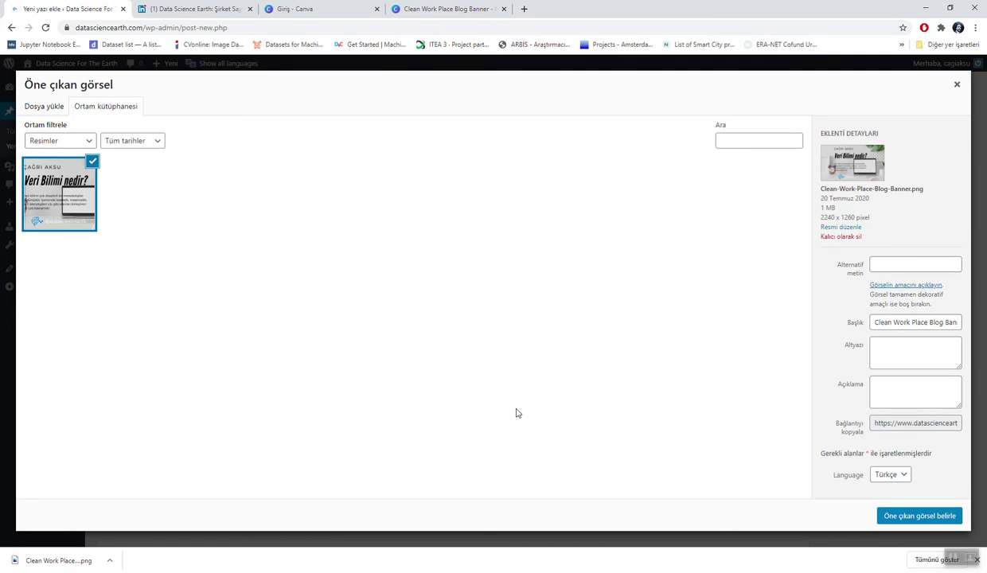
Step: Title the banner 'Veri Bilimi nedir?', add alt text 'Bu yazımızda veri biliminin ne olduğunu anlattık', and set it as featured image
{"action": "left_click", "coordinate": [927, 325]}
{"action": "key", "text": "ctrl+a"}
{"action": "key", "text": "BackSpace"}
{"action": "type", "text": "Veri "}
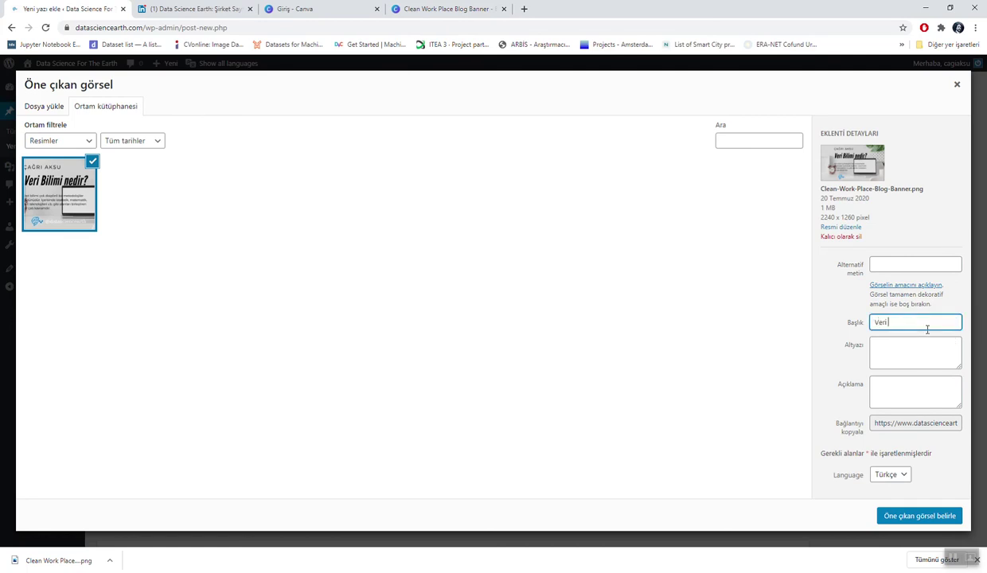
{"action": "type", "text": "Bilimi nedir?"}
{"action": "left_click", "coordinate": [883, 265]}
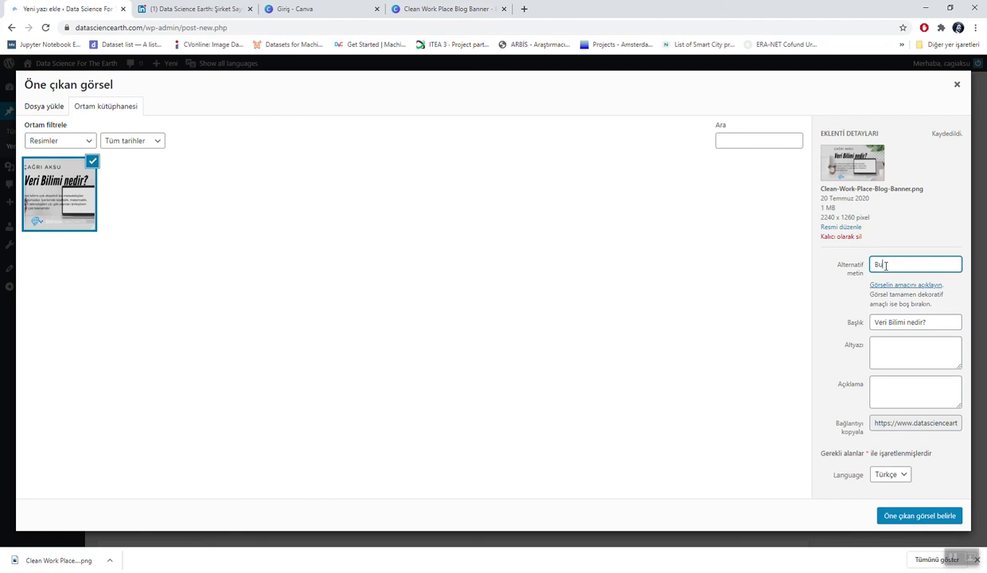
{"action": "type", "text": "Bu yazımızda veri bilimi"}
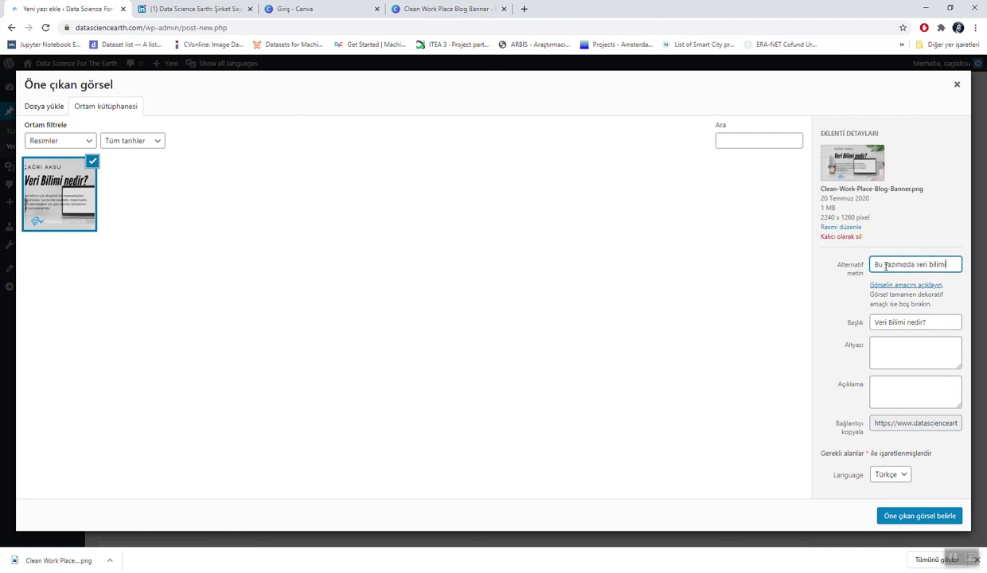
{"action": "type", "text": "nin ne olduğunu"}
{"action": "type", "text": " anlattık"}
{"action": "left_click", "coordinate": [922, 516]}
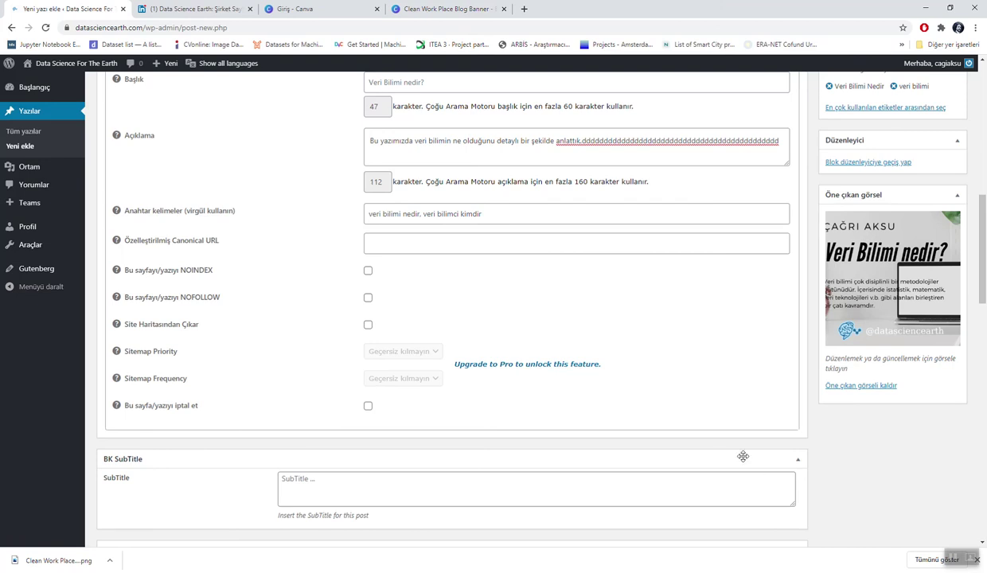
Step: Save the post as a draft
{"action": "scroll", "coordinate": [742, 456], "scroll_direction": "up", "scroll_amount": 1}
{"action": "scroll", "coordinate": [742, 461], "scroll_direction": "up", "scroll_amount": 3}
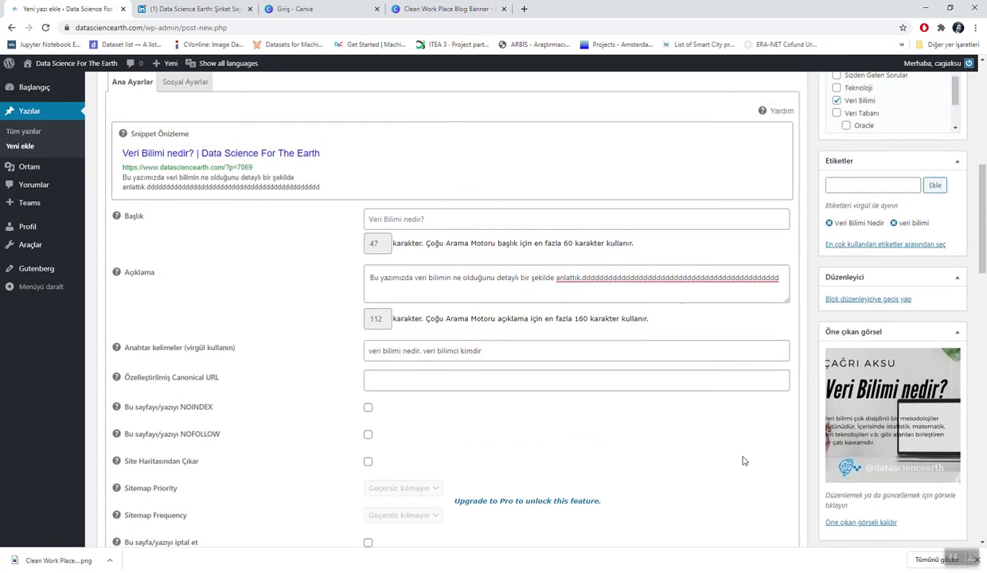
{"action": "scroll", "coordinate": [743, 456], "scroll_direction": "up", "scroll_amount": 3}
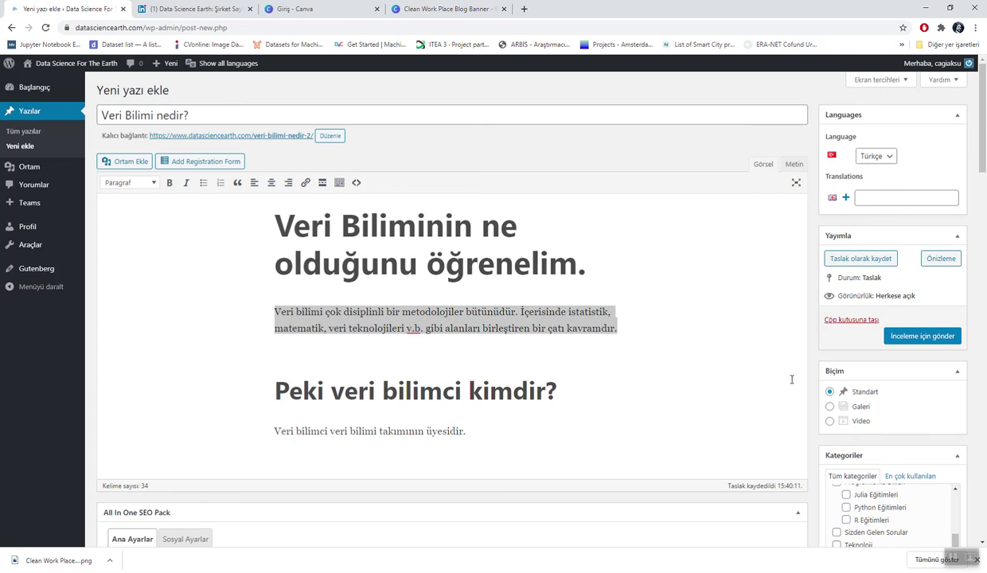
{"action": "left_click", "coordinate": [856, 264]}
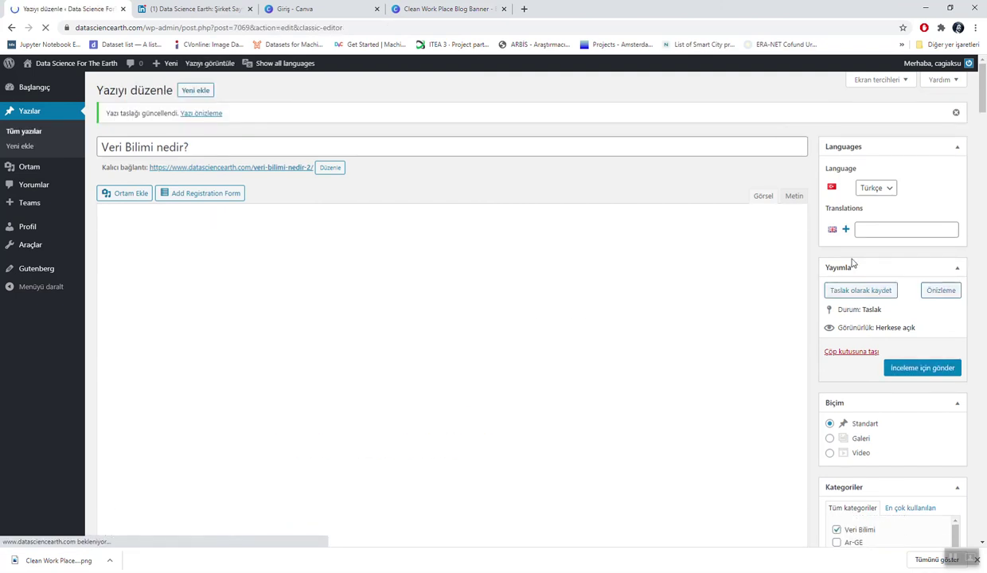
Step: Check the post's Taslak status in the All Posts list
{"action": "left_click", "coordinate": [29, 136]}
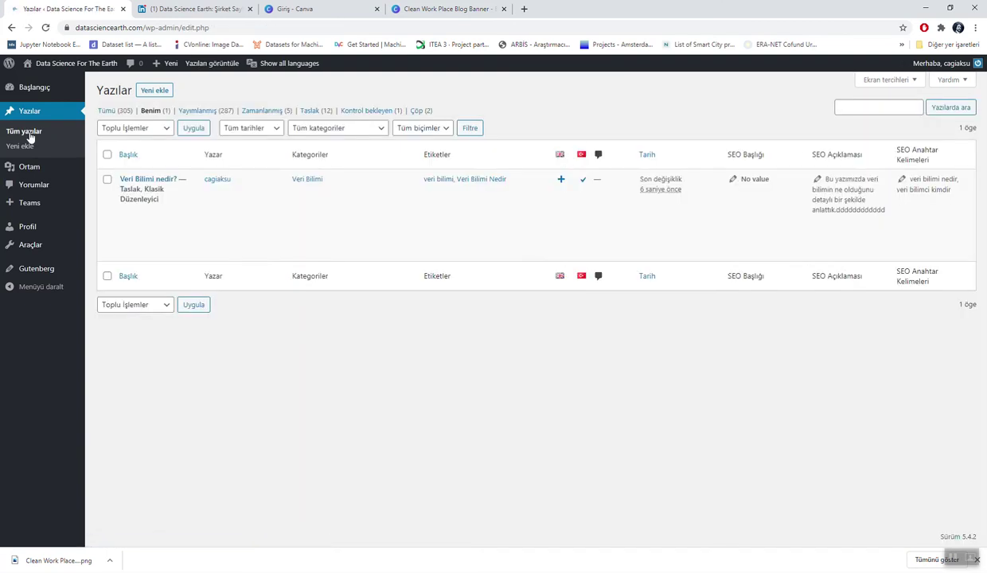
{"action": "mouse_move", "coordinate": [268, 205]}
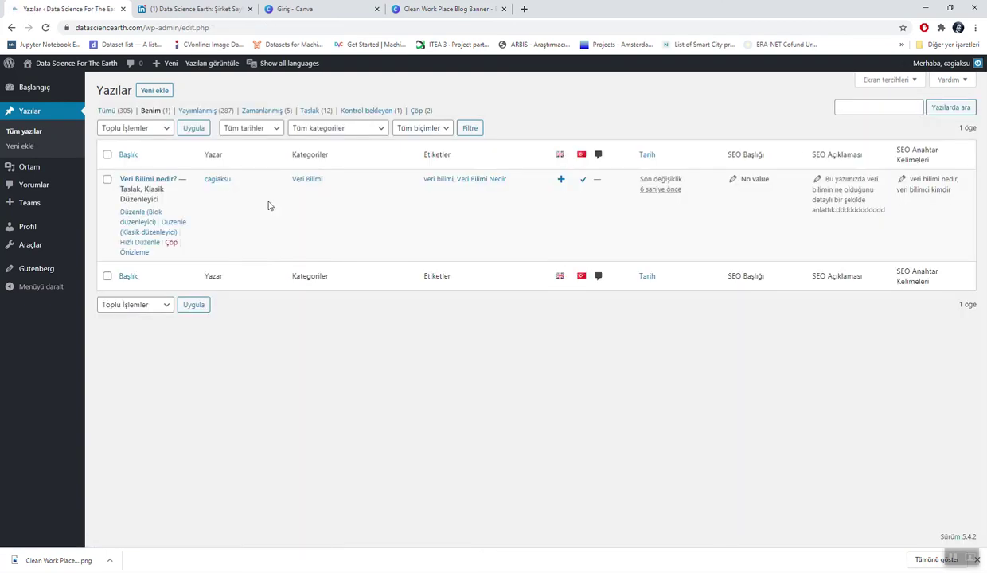
{"action": "mouse_move", "coordinate": [106, 199]}
{"action": "left_click_drag", "start_coordinate": [121, 189], "coordinate": [136, 189]}
Step: Reopen the draft in the classic editor and add a new paragraph after the last sentence
{"action": "left_click", "coordinate": [231, 367]}
{"action": "left_click", "coordinate": [173, 225]}
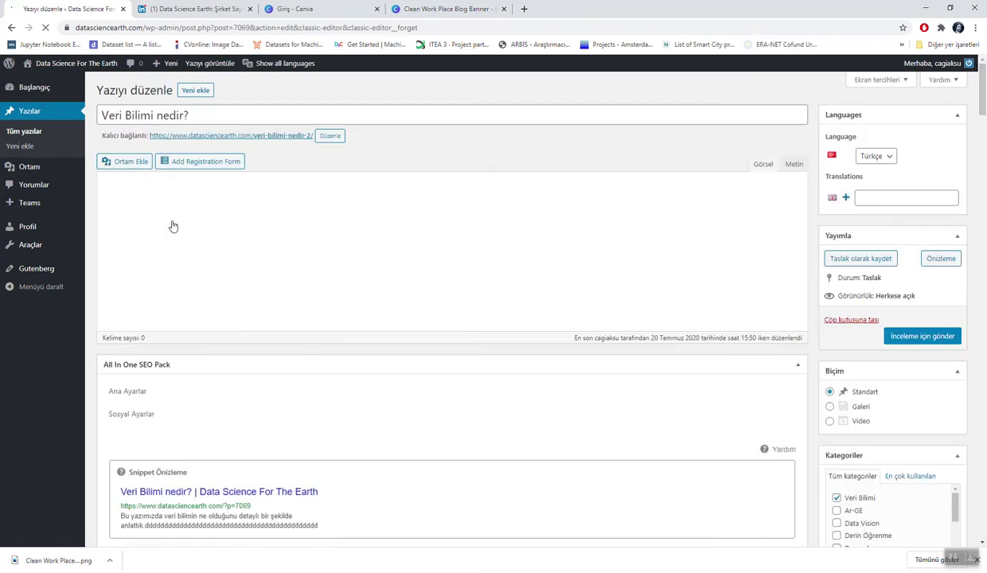
{"action": "left_click", "coordinate": [481, 428]}
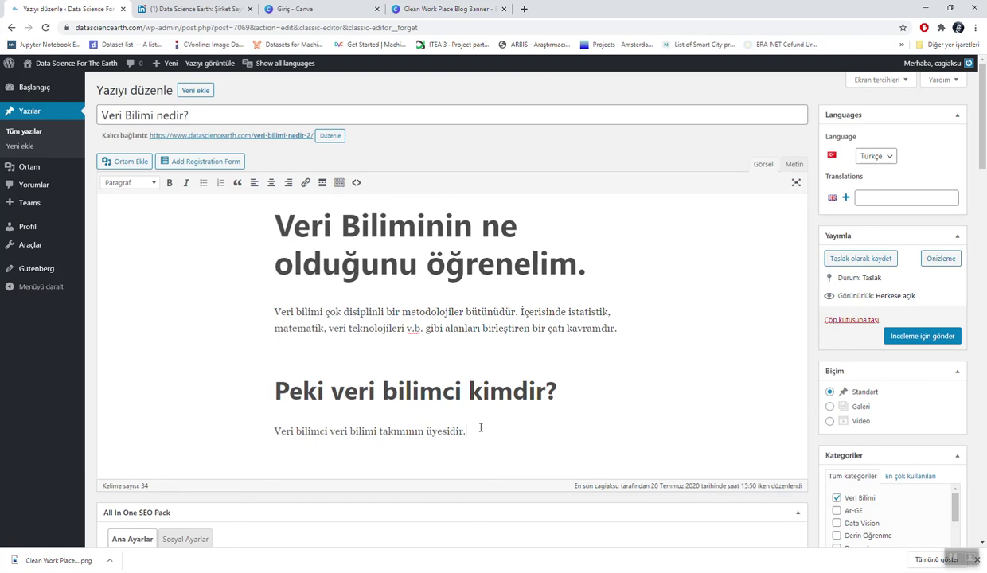
{"action": "key", "text": "Return"}
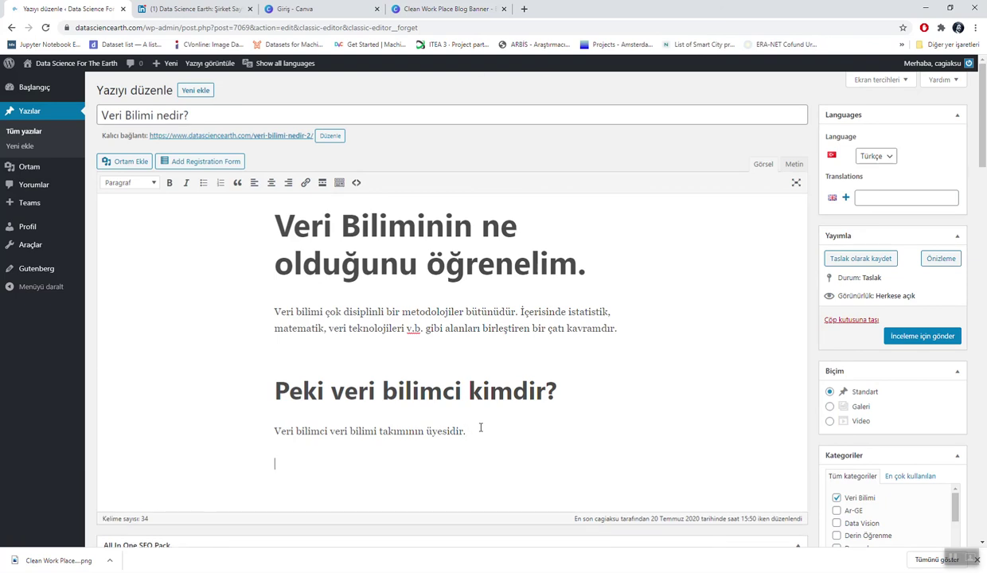
Step: Upload 'Bir başlık ekleyin.png' from Downloads through Ortam Ekle
{"action": "left_click", "coordinate": [132, 162]}
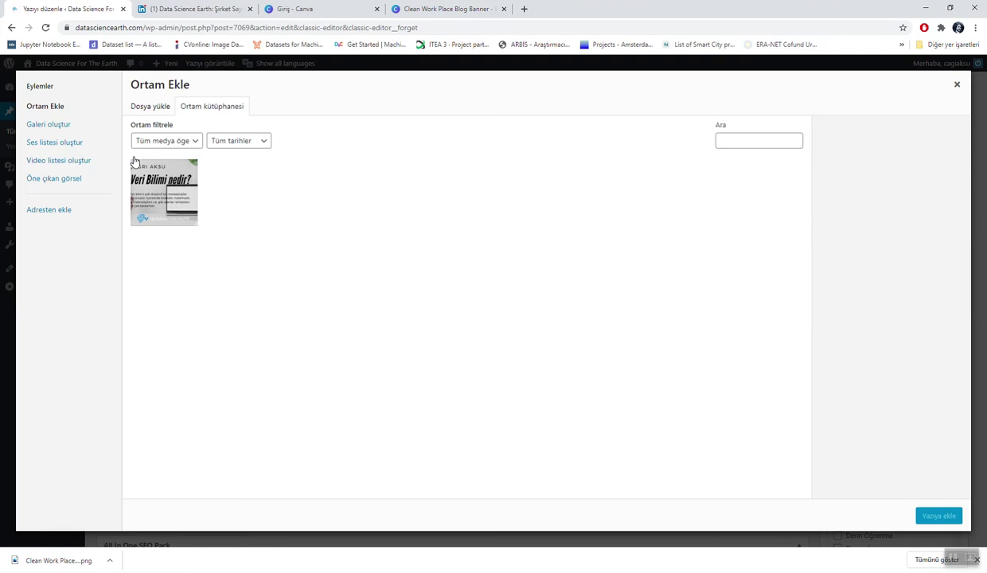
{"action": "left_click", "coordinate": [144, 105]}
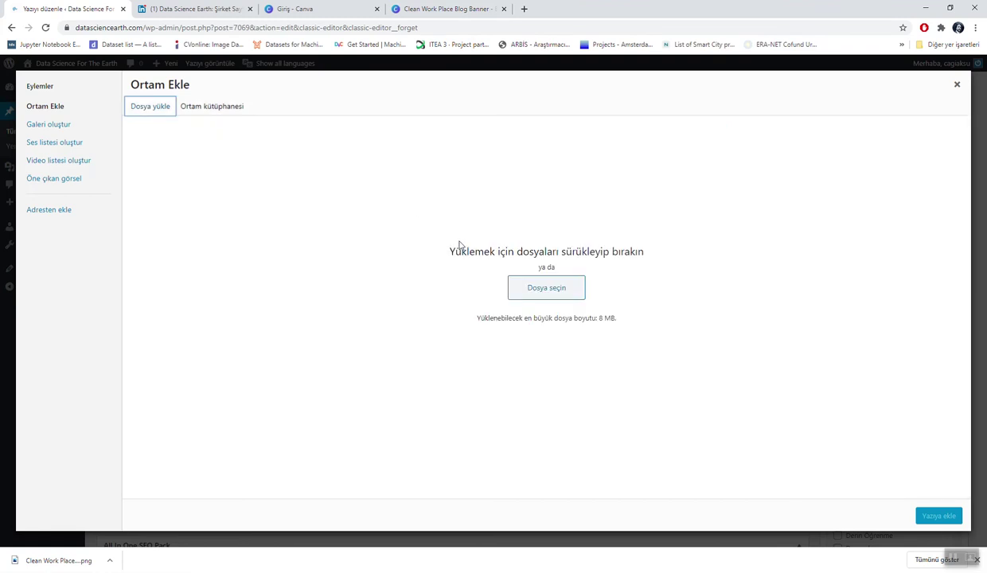
{"action": "left_click", "coordinate": [545, 287]}
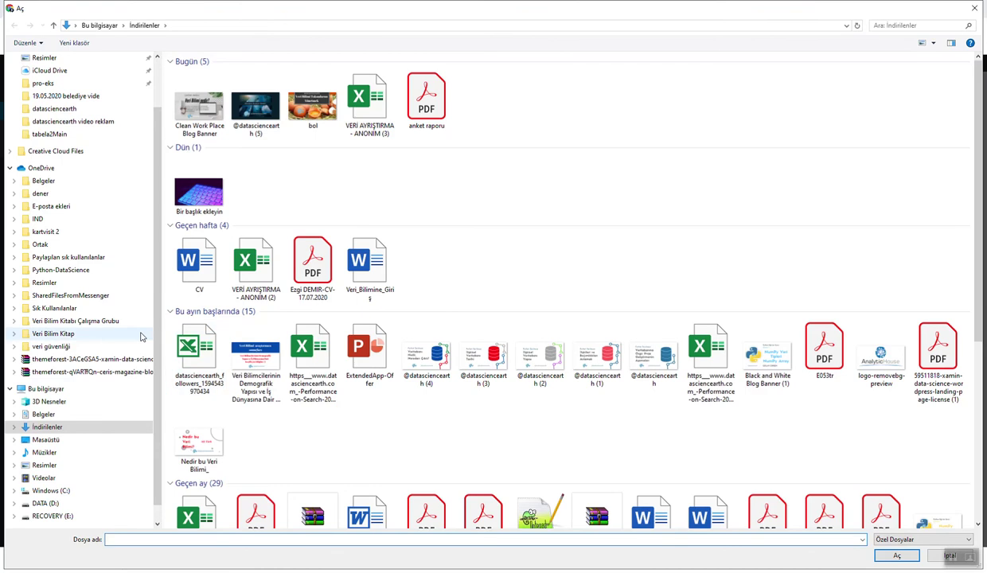
{"action": "double_click", "coordinate": [198, 192]}
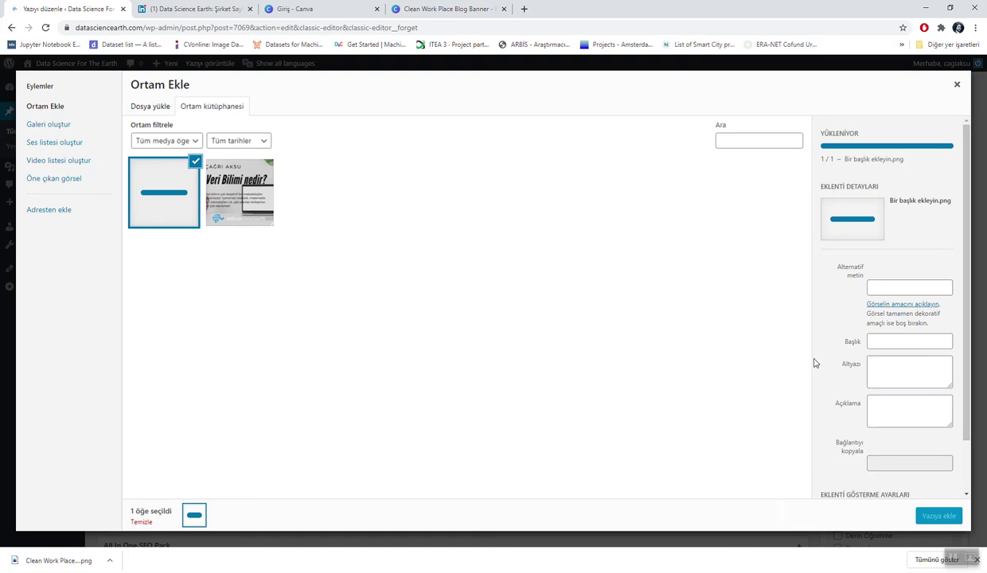
Step: Title the uploaded image 'Makine Öğrenmesi nedir?'
{"action": "left_click", "coordinate": [907, 343]}
{"action": "type", "text": "M"}
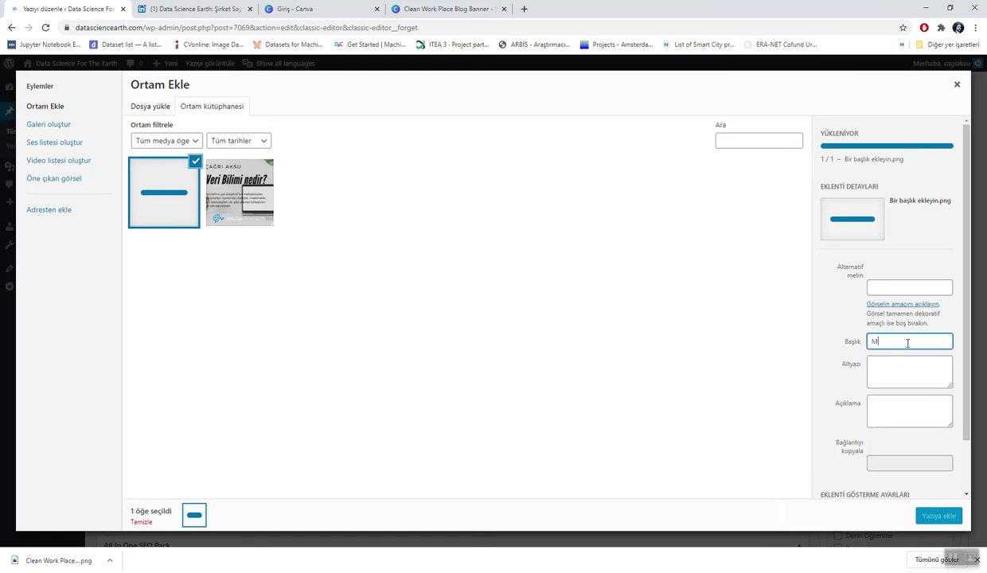
{"action": "type", "text": "Akine öğren"}
{"action": "key", "text": "BackSpace"}
{"action": "key", "text": "BackSpace"}
{"action": "key", "text": "BackSpace"}
{"action": "key", "text": "BackSpace"}
{"action": "key", "text": "BackSpace"}
{"action": "key", "text": "BackSpace"}
{"action": "key", "text": "BackSpace"}
{"action": "key", "text": "BackSpace"}
{"action": "key", "text": "BackSpace"}
{"action": "key", "text": "BackSpace"}
{"action": "key", "text": "BackSpace"}
{"action": "key", "text": "BackSpace"}
{"action": "type", "text": "Makine Öğrenmesi için"}
{"action": "key", "text": "BackSpace"}
{"action": "key", "text": "BackSpace"}
{"action": "key", "text": "BackSpace"}
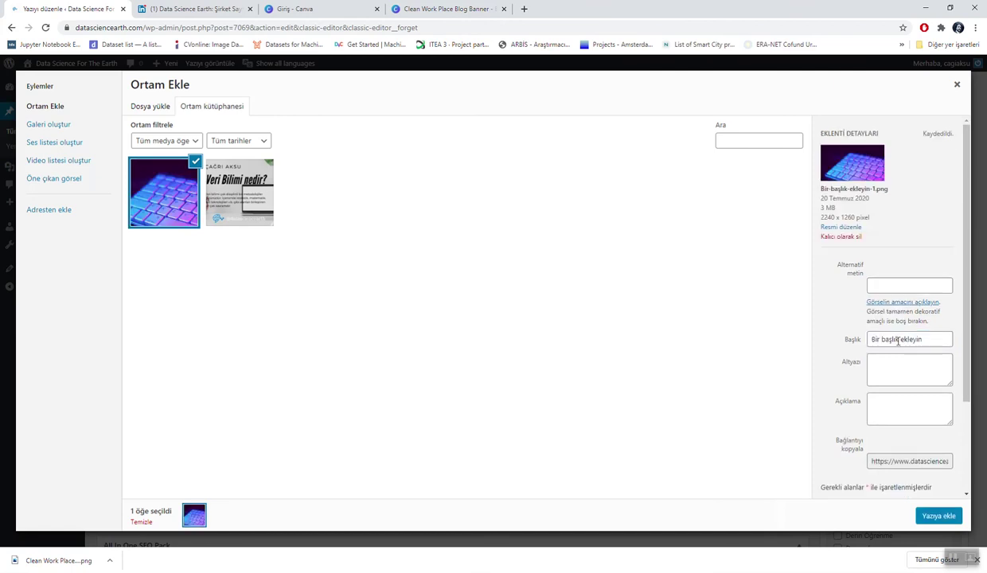
{"action": "triple_click", "coordinate": [894, 341]}
{"action": "type", "text": "Makine"}
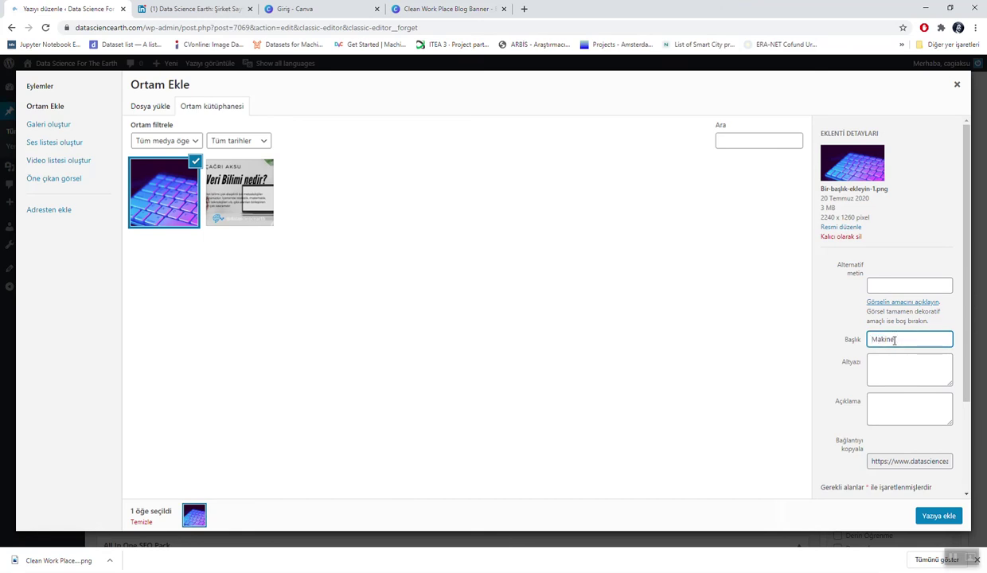
{"action": "type", "text": " Öğrenemmesi nedir?"}
Step: Give the image alt text about the makine öğrenmesi heading and insert it into the post
{"action": "left_click", "coordinate": [895, 285]}
{"action": "type", "text": "B"}
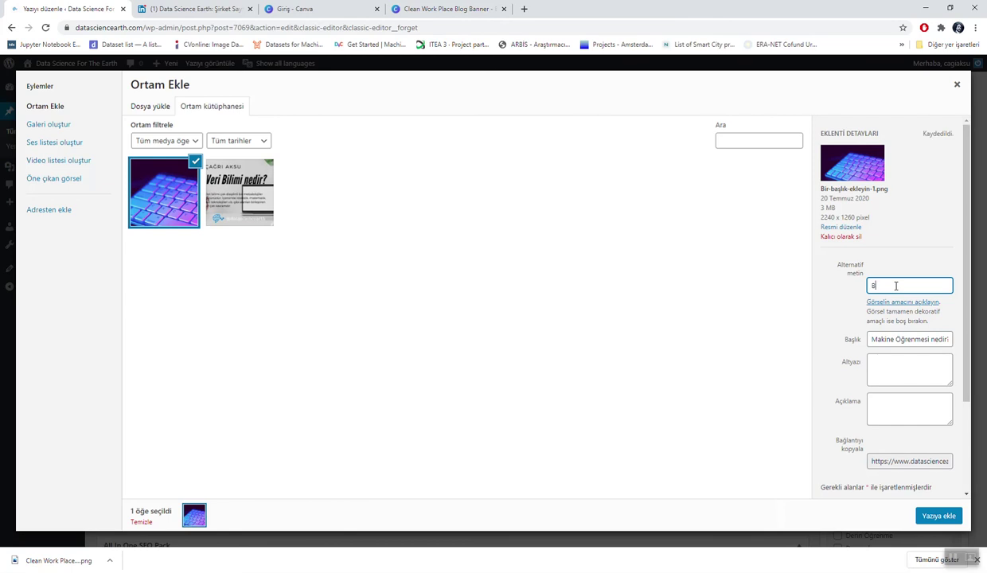
{"action": "type", "text": "u görsel veri bilimi nedir yazısı"}
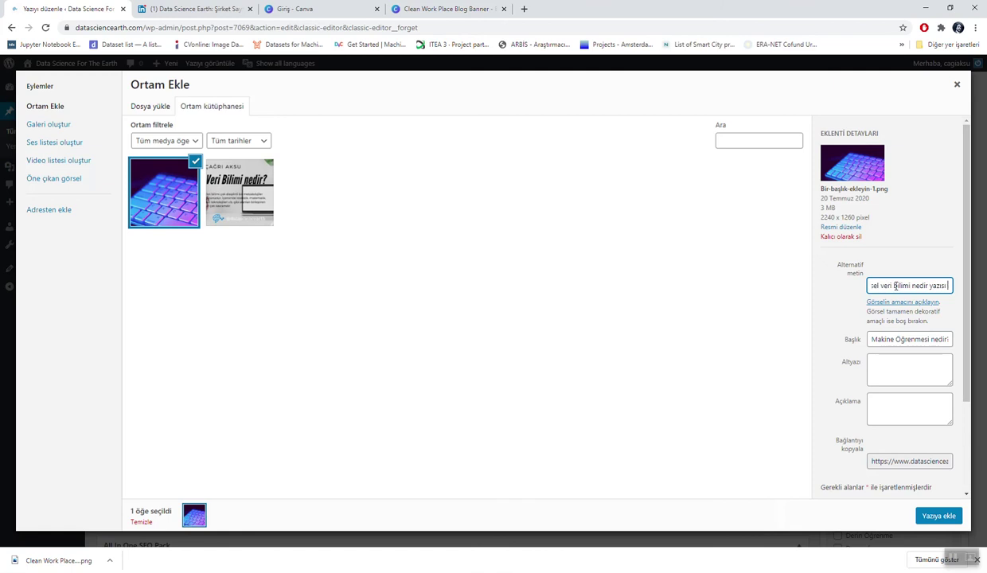
{"action": "type", "text": " içerisindeki"}
{"action": "type", "text": " makine"}
{"action": "type", "text": " öğrenmesi"}
{"action": "type", "text": " nedir başl"}
{"action": "type", "text": "ığı"}
{"action": "type", "text": " içindir."}
{"action": "left_click", "coordinate": [935, 514]}
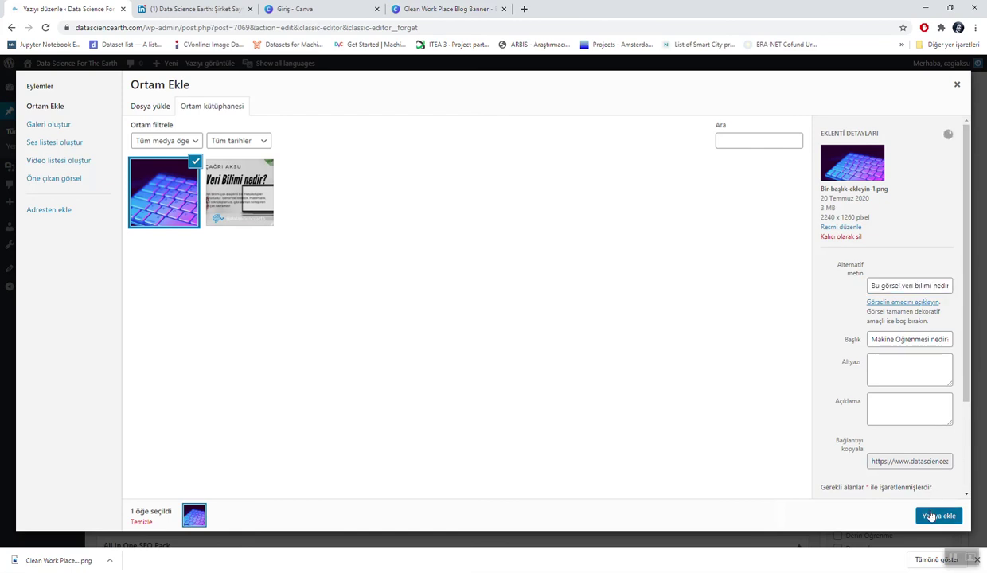
Step: Enlarge the keyboard image to 722 × 407 with no alignment and open its details
{"action": "scroll", "coordinate": [537, 418], "scroll_direction": "down", "scroll_amount": 3}
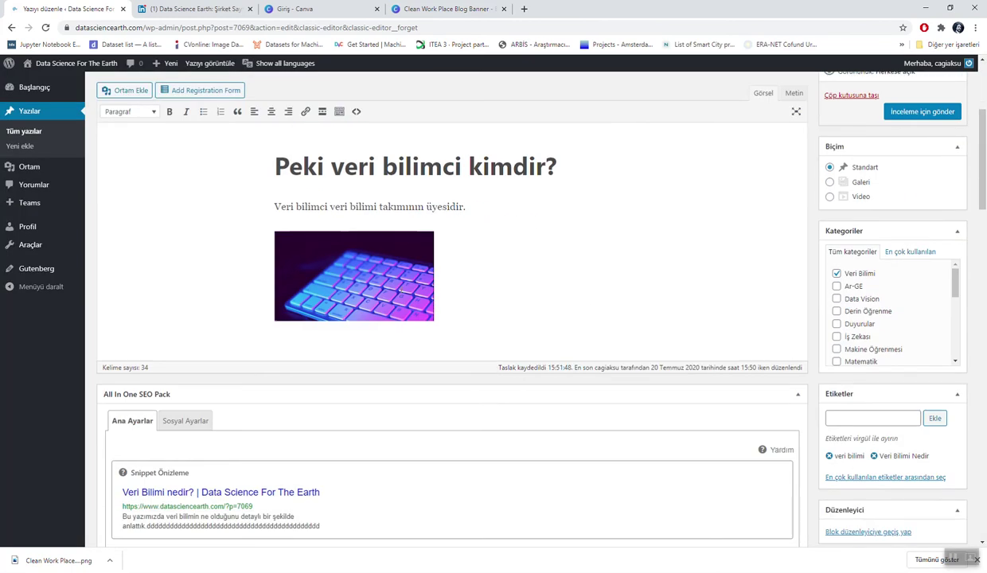
{"action": "left_click", "coordinate": [379, 256]}
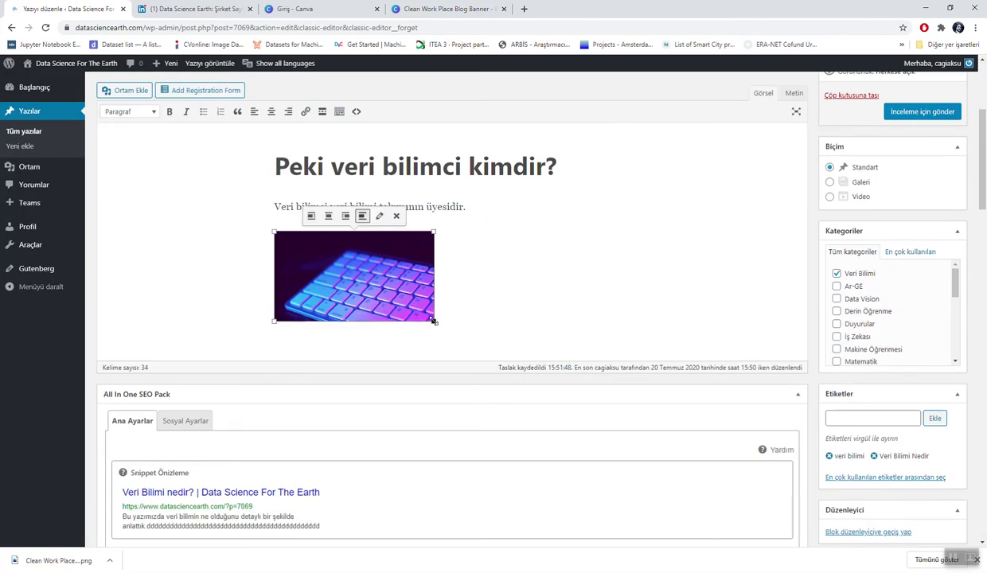
{"action": "left_click_drag", "start_coordinate": [434, 320], "coordinate": [659, 350]}
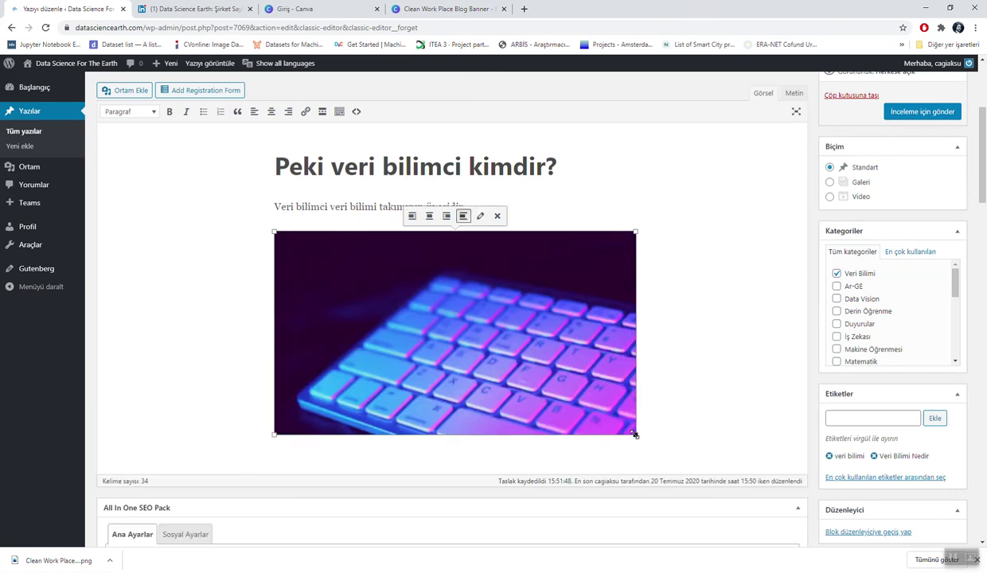
{"action": "left_click", "coordinate": [429, 216]}
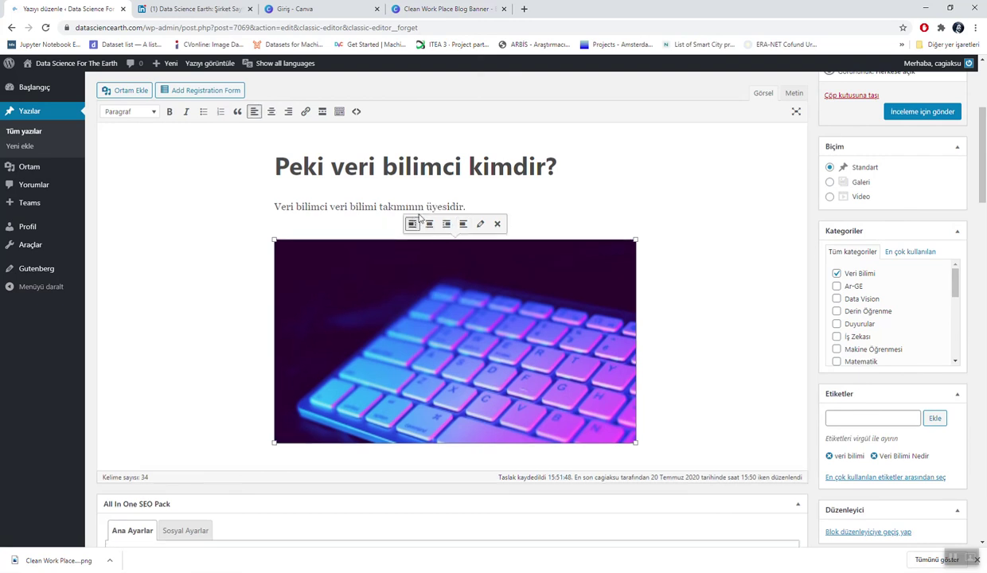
{"action": "left_click", "coordinate": [462, 216]}
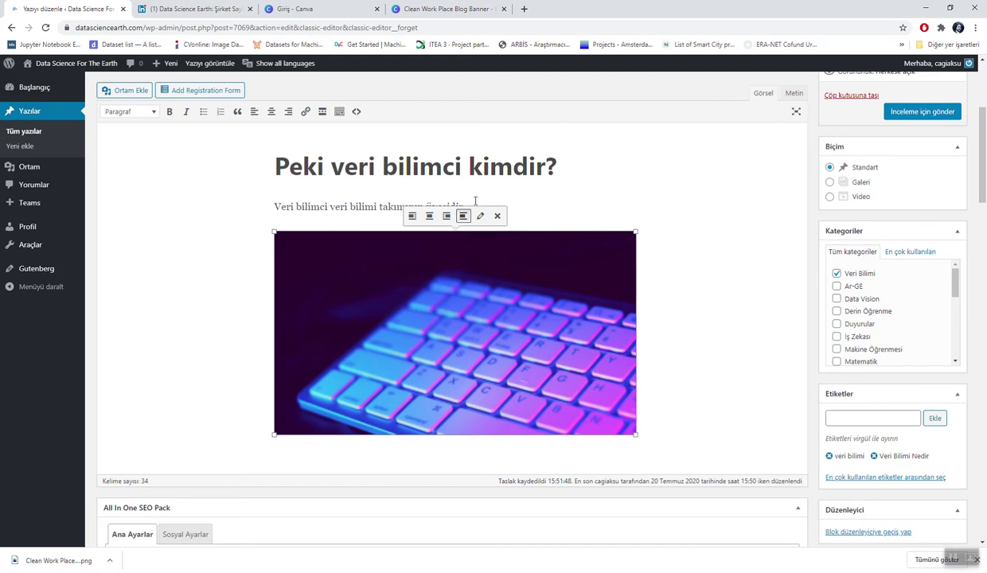
{"action": "left_click", "coordinate": [480, 215]}
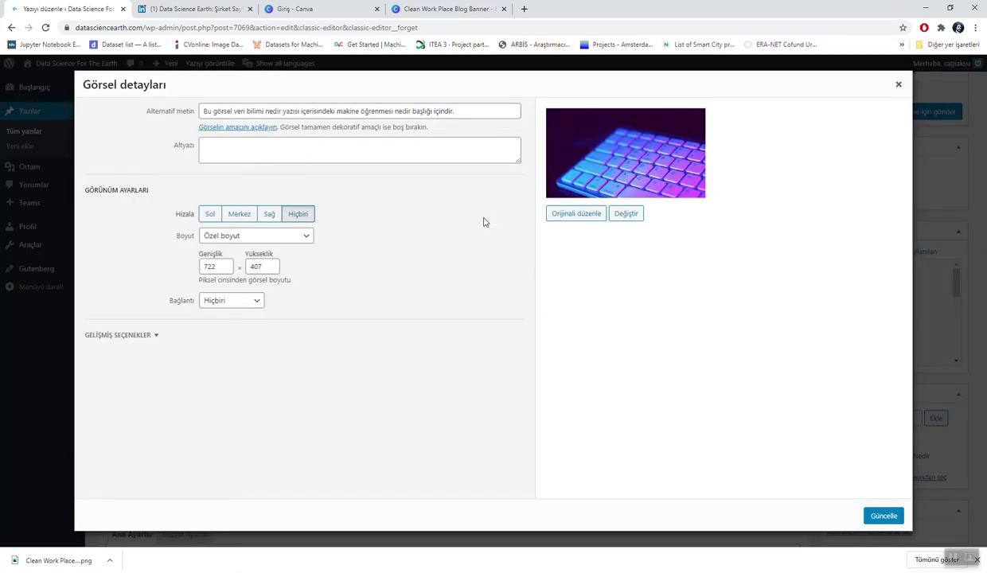
Step: Review the caption and link options in Görsel detayları, then close it
{"action": "left_click", "coordinate": [288, 140]}
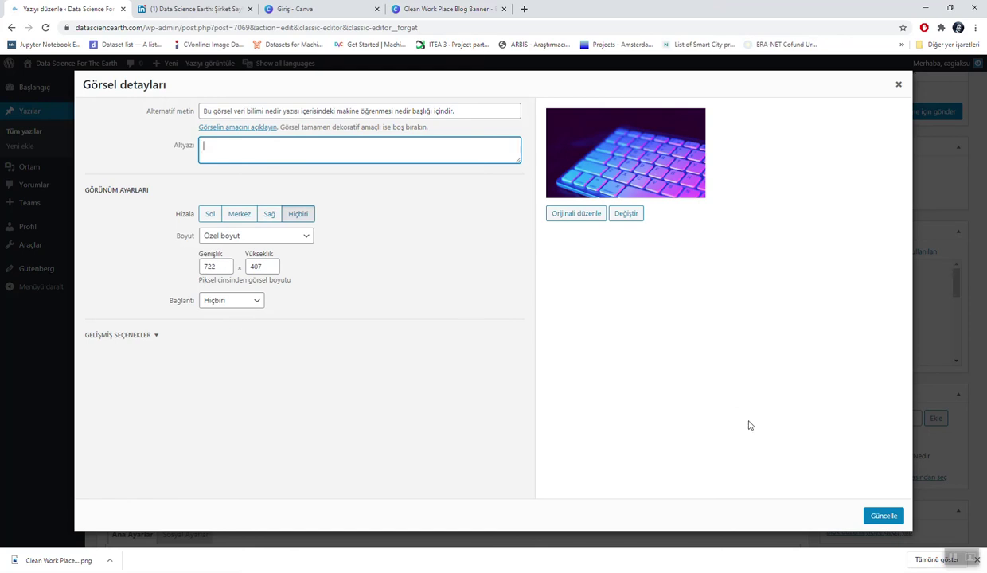
{"action": "left_click", "coordinate": [248, 308]}
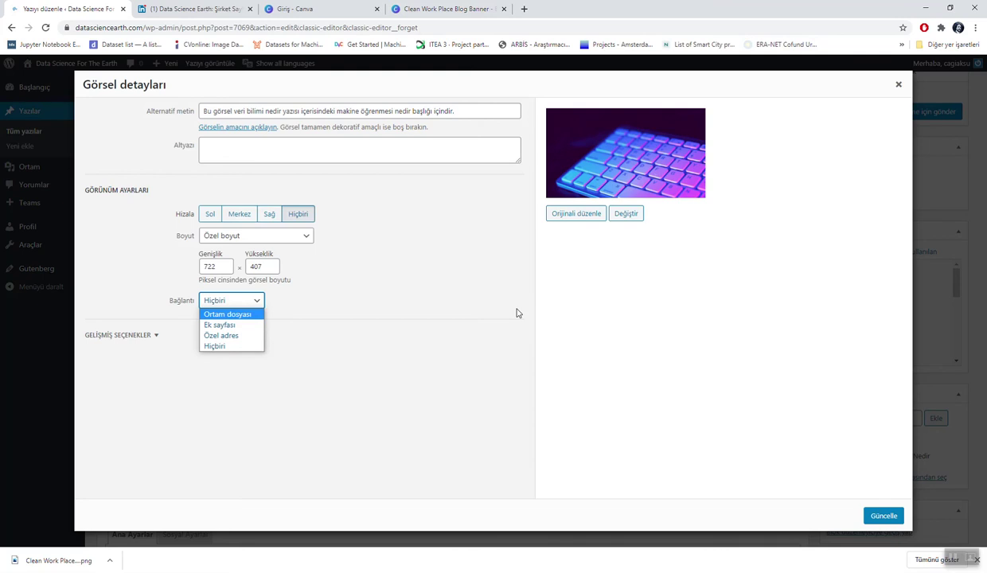
{"action": "left_click", "coordinate": [900, 85]}
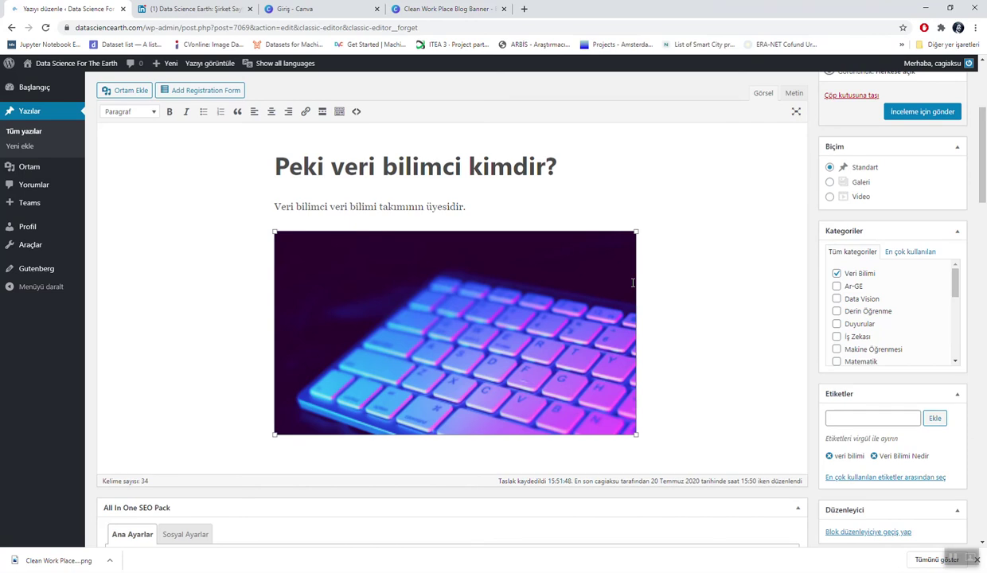
Step: Type 'Makine öğrenmesinin Veri Bilimci için önemi' on a new line below the keyboard image
{"action": "scroll", "coordinate": [316, 349], "scroll_direction": "down", "scroll_amount": 2}
{"action": "scroll", "coordinate": [317, 350], "scroll_direction": "up", "scroll_amount": 2}
{"action": "scroll", "coordinate": [315, 350], "scroll_direction": "up", "scroll_amount": 2}
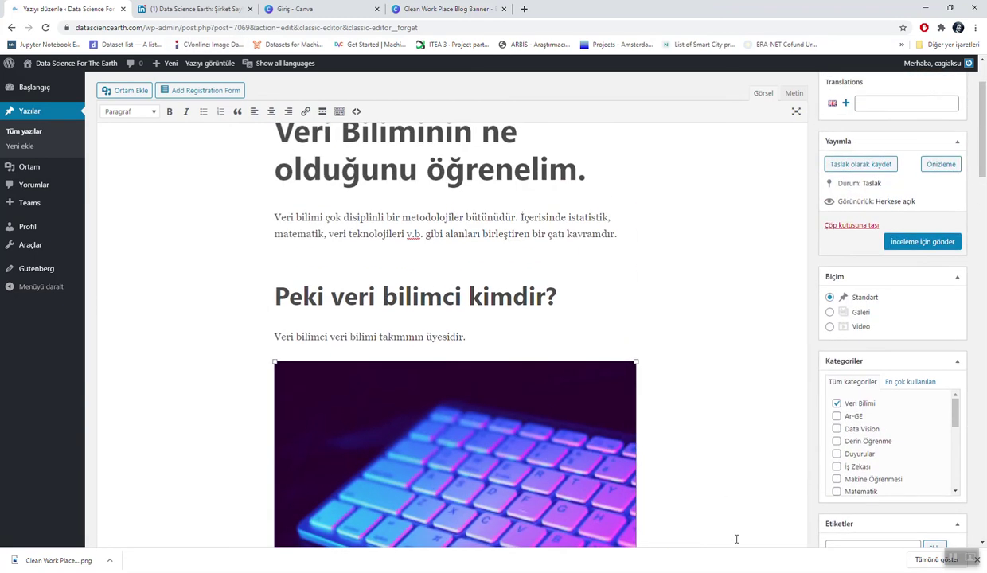
{"action": "left_click", "coordinate": [693, 501]}
{"action": "scroll", "coordinate": [693, 501], "scroll_direction": "down", "scroll_amount": 1}
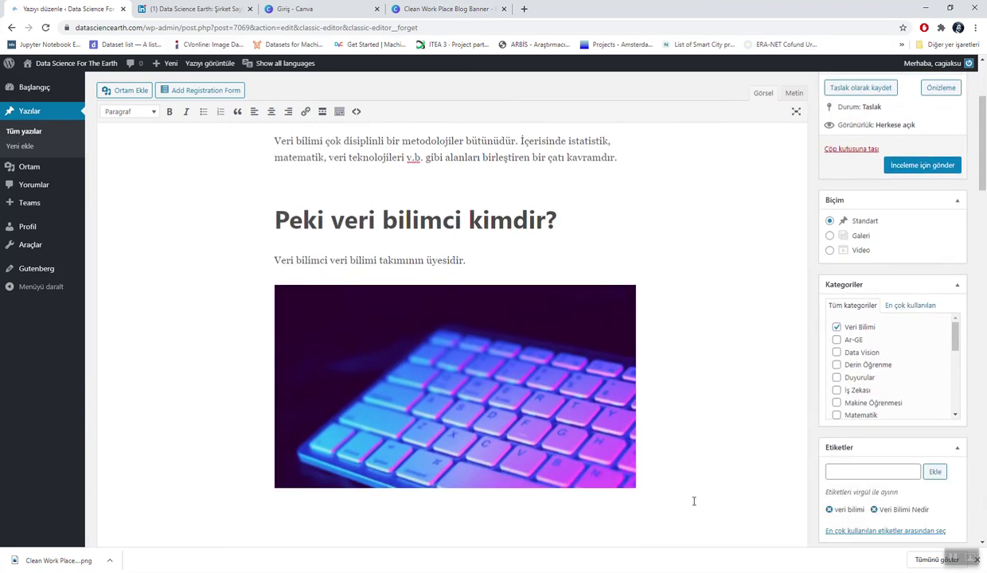
{"action": "type", "text": "Makine öğrenmesinin "}
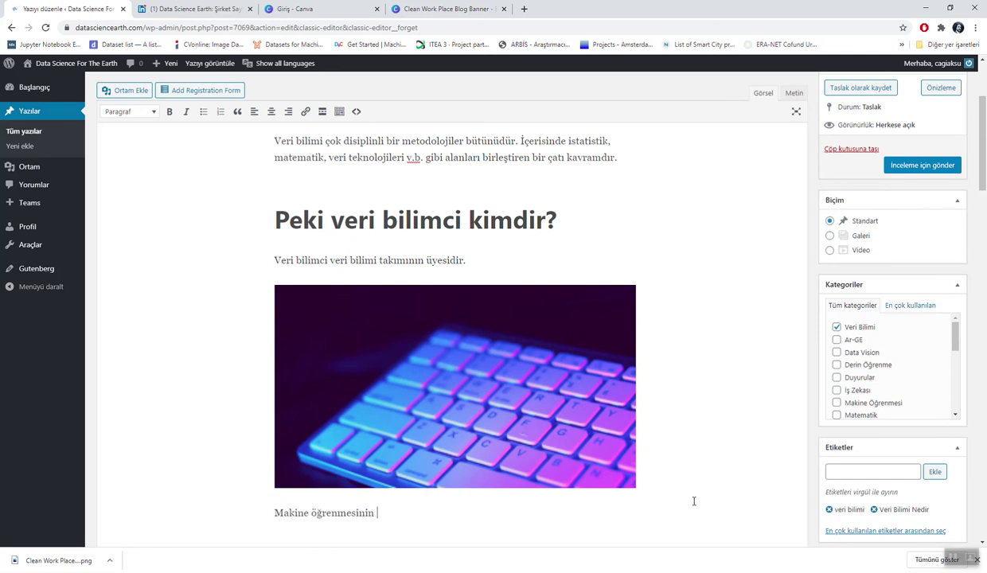
{"action": "type", "text": "Veri Bilimi için öne"}
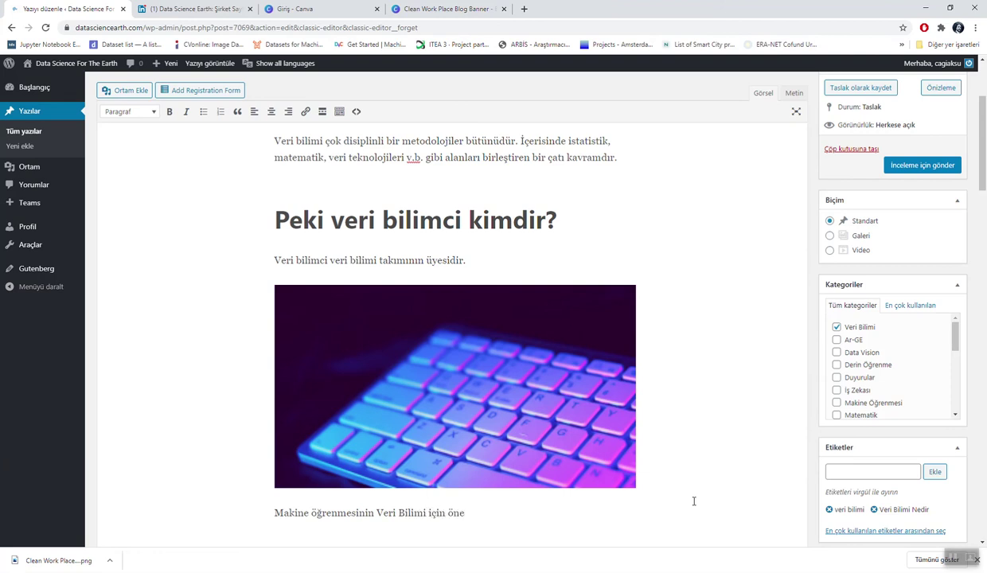
{"action": "type", "text": "mi"}
{"action": "key", "text": "BackSpace"}
{"action": "key", "text": "BackSpace"}
{"action": "key", "text": "BackSpace"}
{"action": "key", "text": "BackSpace"}
{"action": "key", "text": "BackSpace"}
{"action": "key", "text": "BackSpace"}
{"action": "key", "text": "BackSpace"}
{"action": "key", "text": "BackSpace"}
{"action": "key", "text": "BackSpace"}
{"action": "key", "text": "BackSpace"}
{"action": "key", "text": "BackSpace"}
{"action": "key", "text": "BackSpace"}
{"action": "key", "text": "BackSpace"}
{"action": "type", "text": "imci için önemii"}
{"action": "scroll", "coordinate": [468, 501], "scroll_direction": "up", "scroll_amount": 4}
{"action": "left_click", "coordinate": [478, 261]}
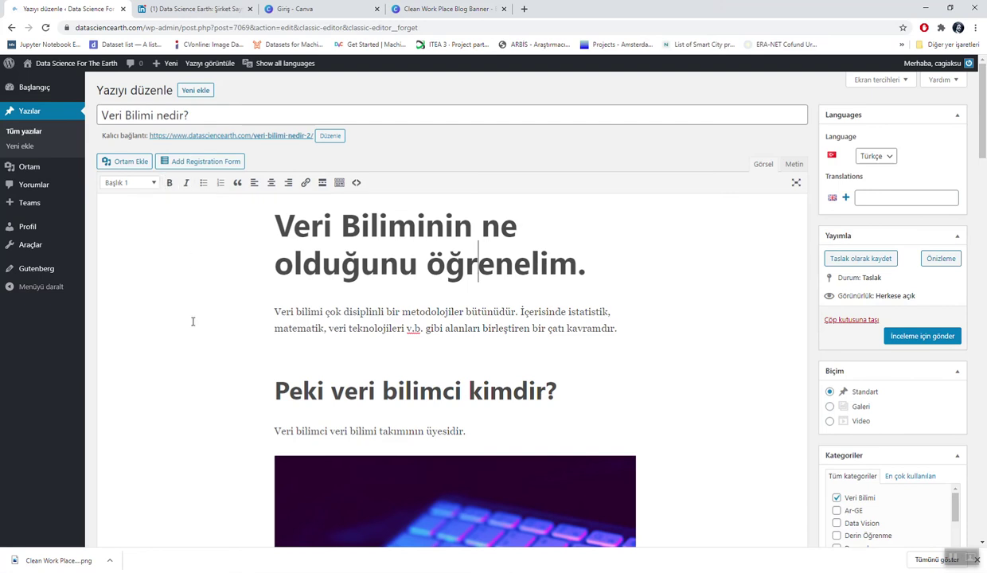
Step: Format the 'Makine öğrenmesinin Veri Bilimci için önemi' line as a Başlık 3 heading
{"action": "left_click", "coordinate": [284, 383]}
{"action": "scroll", "coordinate": [284, 383], "scroll_direction": "down", "scroll_amount": 3}
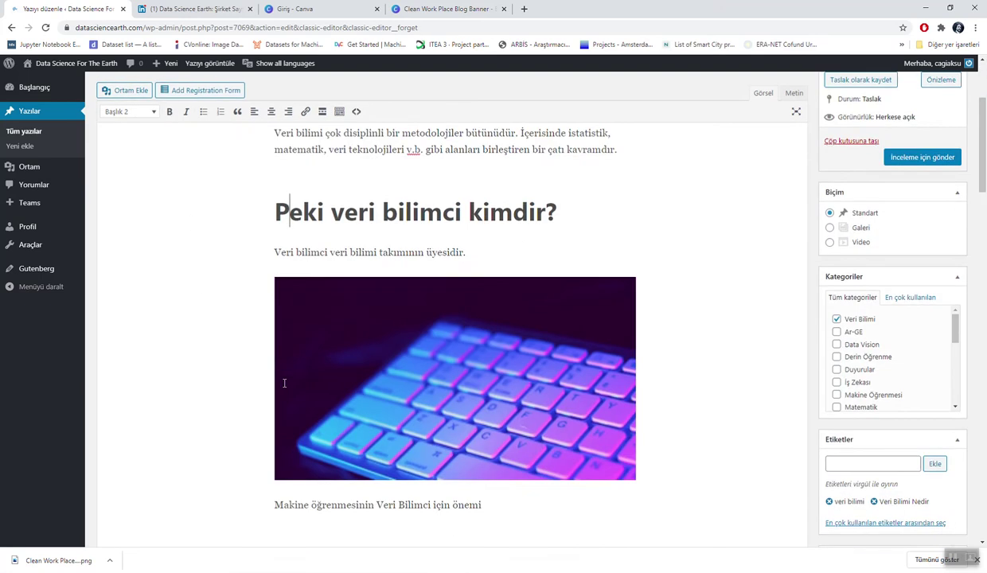
{"action": "left_click", "coordinate": [298, 420]}
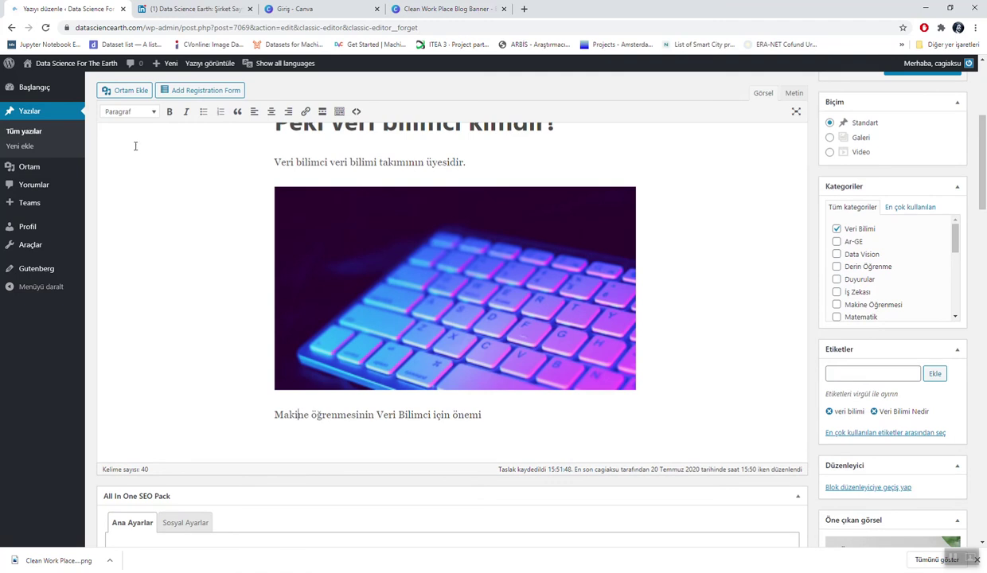
{"action": "left_click", "coordinate": [144, 114]}
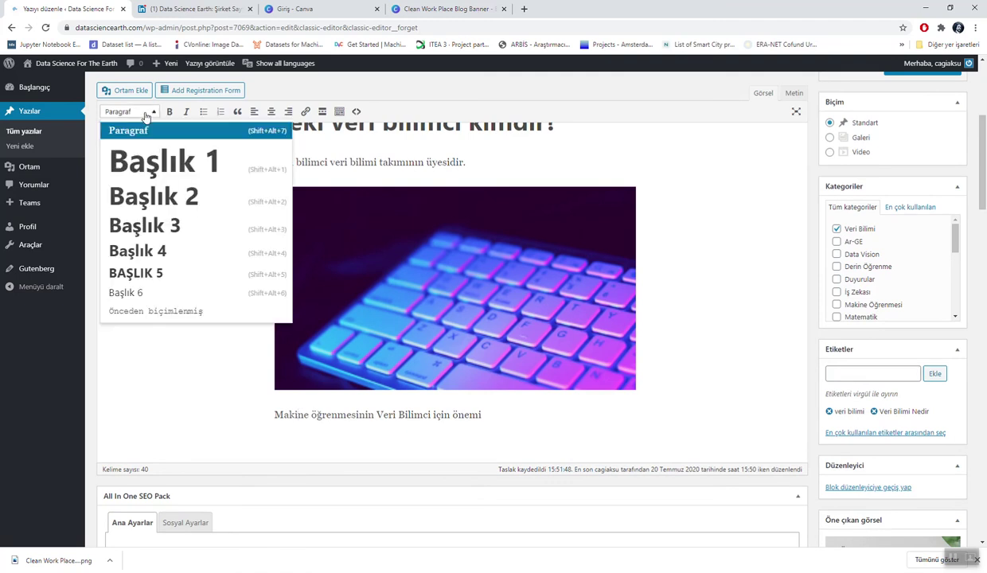
{"action": "left_click", "coordinate": [142, 222]}
Step: Start a paragraph beneath the heading beginning 'Makine öğrenmesi'
{"action": "left_click", "coordinate": [385, 458]}
{"action": "key", "text": "Return"}
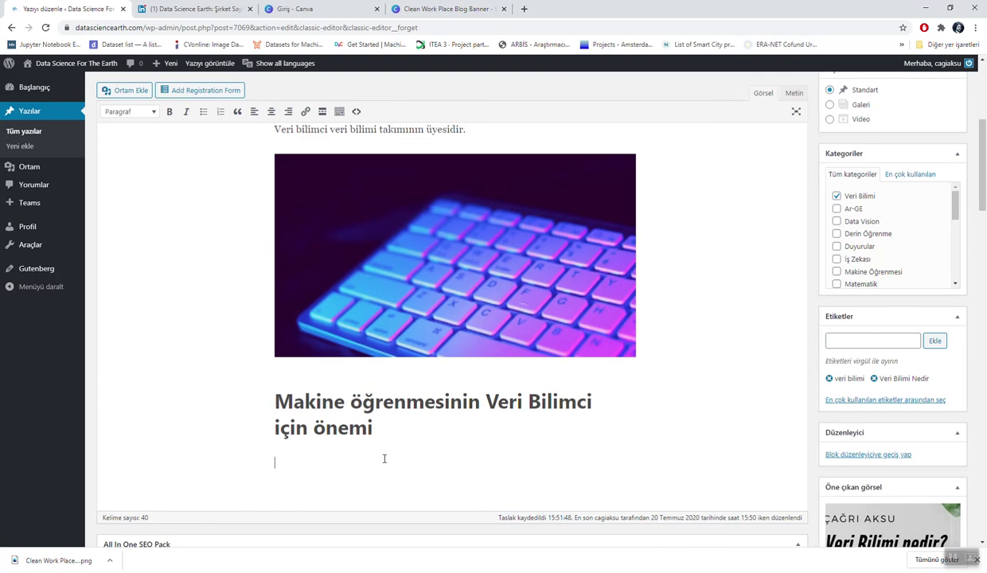
{"action": "type", "text": "Makine öğrenmesi"}
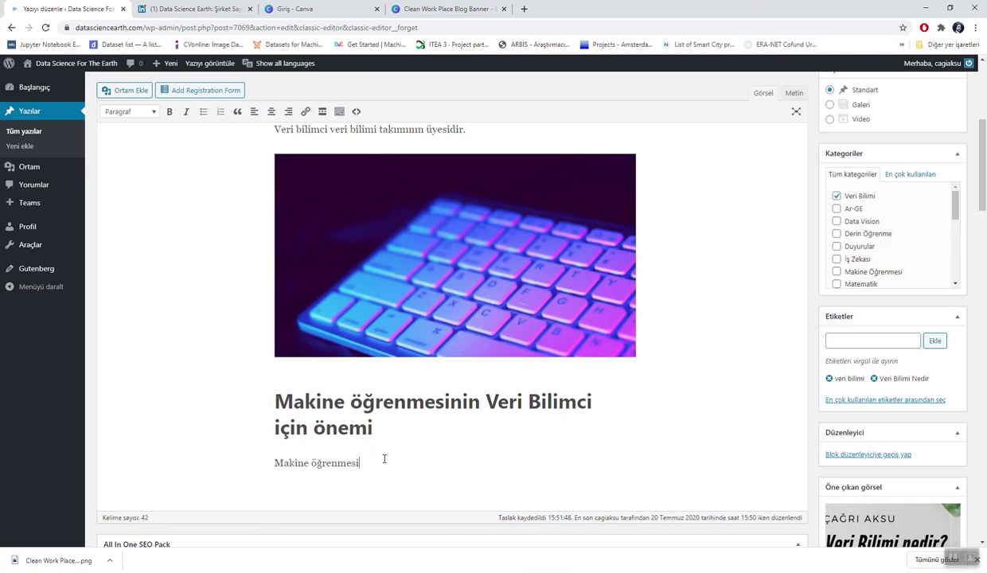
Step: After 'kavramdır.', add the paragraph 'Veri görselleştirme analizin hikayesini anlatmak bakımından oldukça önemlidir.'
{"action": "scroll", "coordinate": [385, 459], "scroll_direction": "up", "scroll_amount": 3}
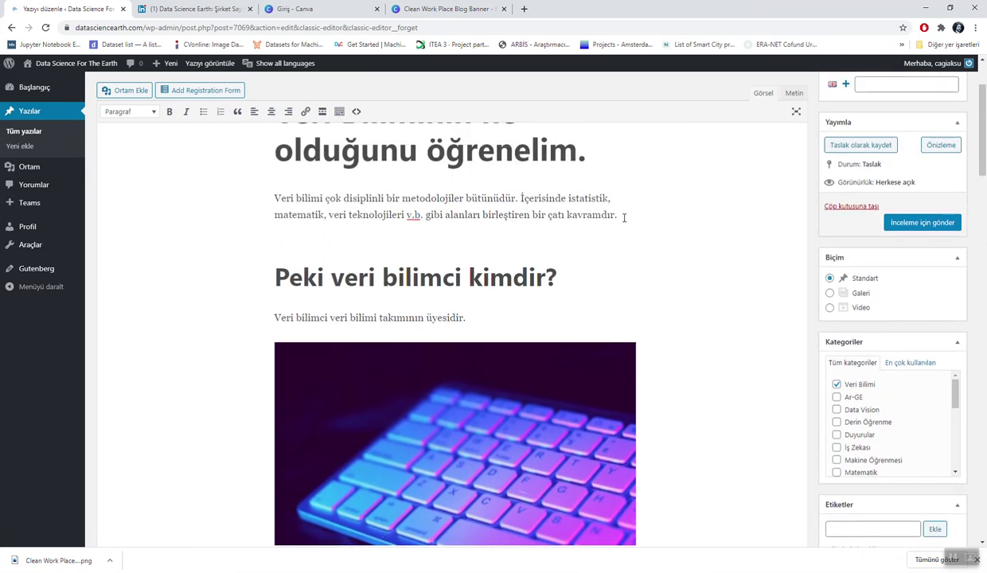
{"action": "scroll", "coordinate": [493, 269], "scroll_direction": "down", "scroll_amount": 1}
{"action": "left_click", "coordinate": [626, 207]}
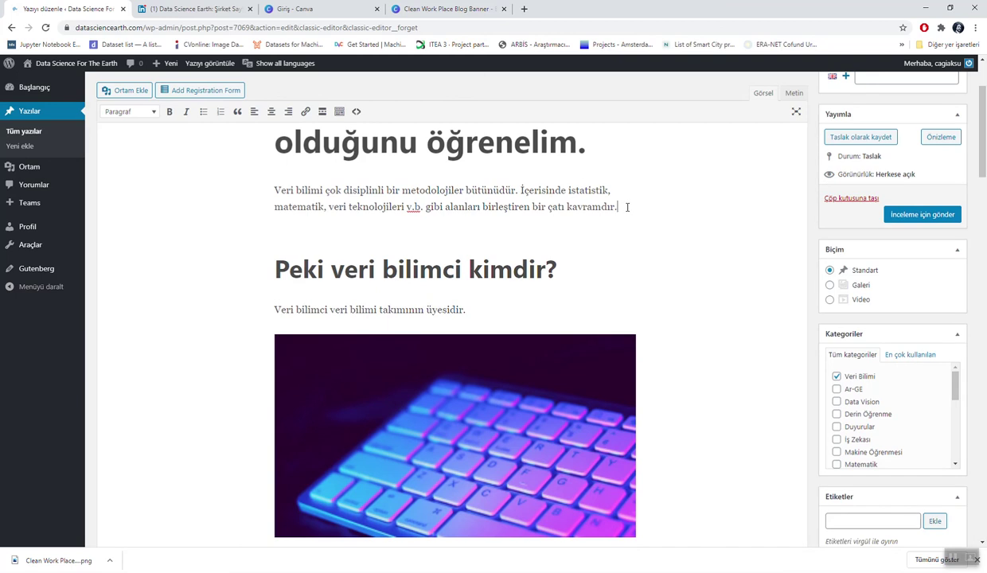
{"action": "key", "text": "Return"}
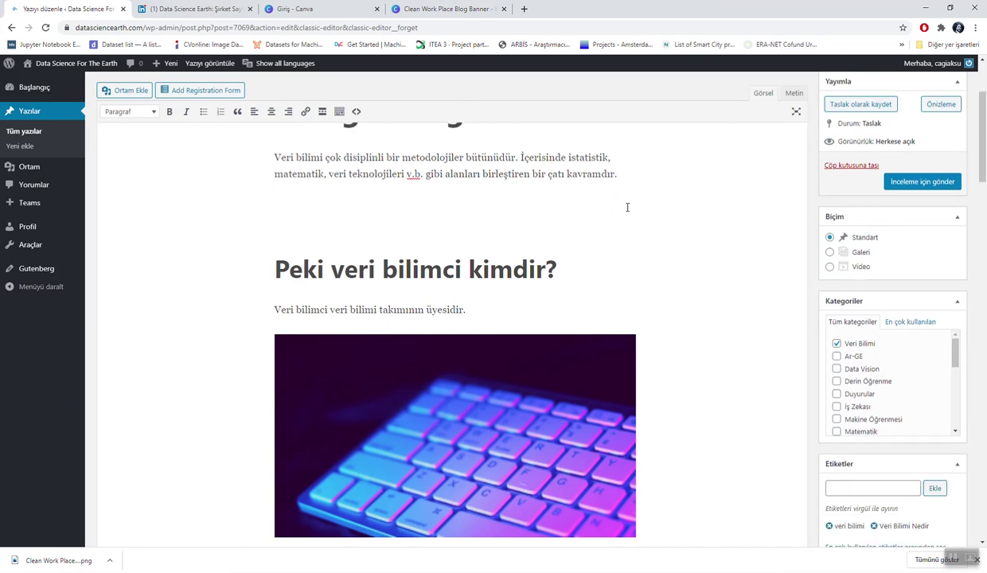
{"action": "type", "text": "fazla"}
{"action": "key", "text": "BackSpace"}
{"action": "key", "text": "BackSpace"}
{"action": "key", "text": "BackSpace"}
{"action": "key", "text": "BackSpace"}
{"action": "key", "text": "BackSpace"}
{"action": "type", "text": "Veri görselleştirme"}
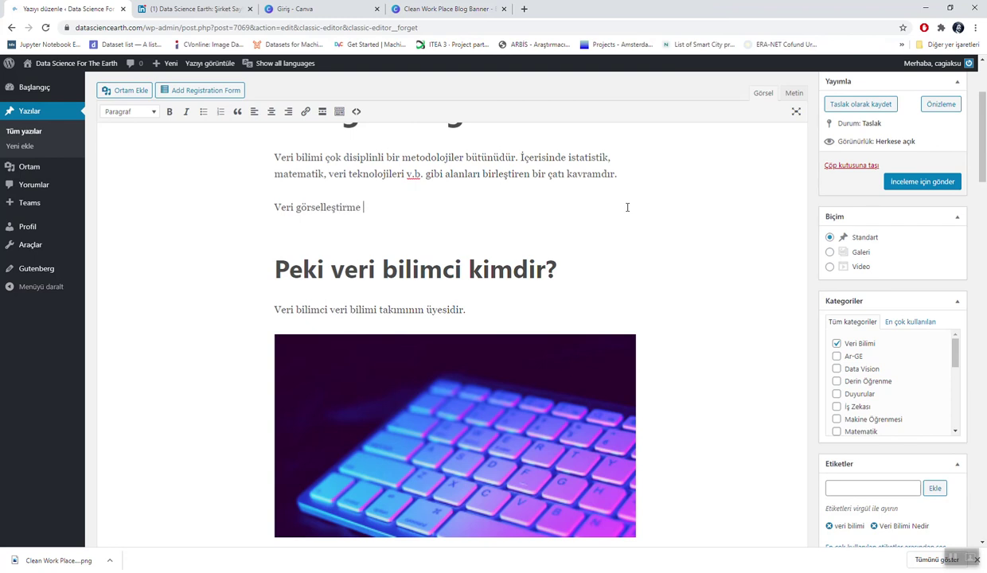
{"action": "type", "text": " analizin hikayesini anlat"}
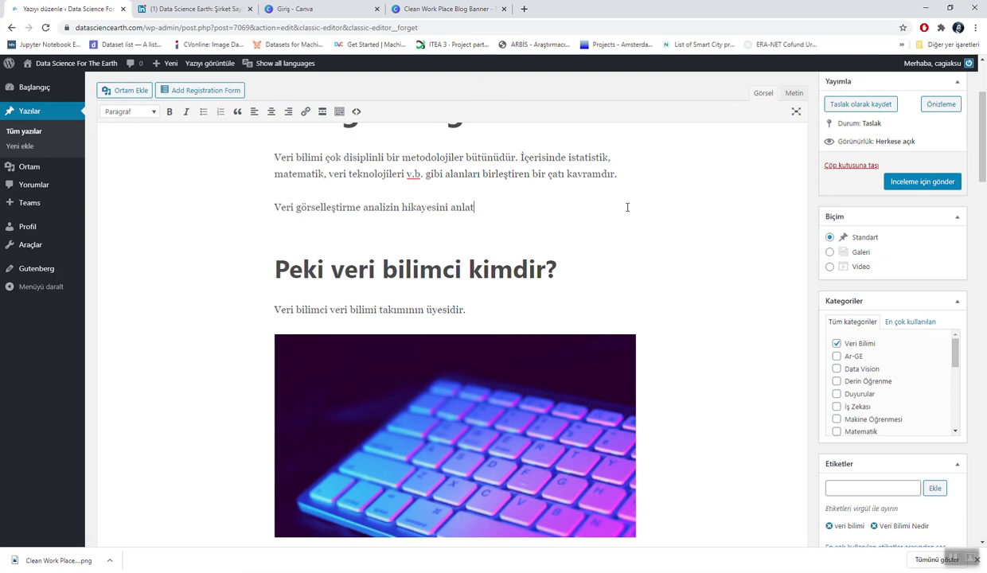
{"action": "type", "text": "mak bakımından oldukça önemlidir."}
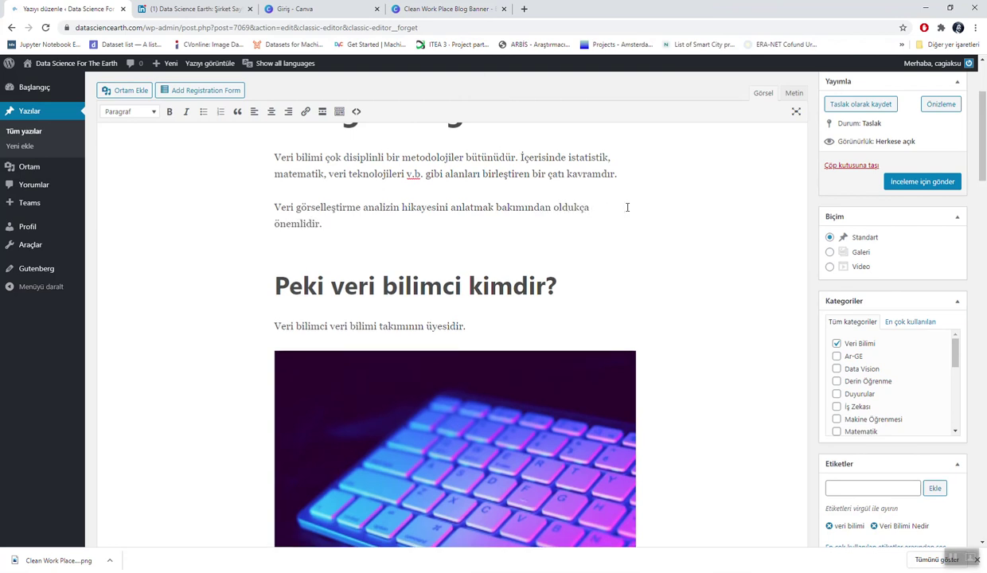
{"action": "scroll", "coordinate": [627, 207], "scroll_direction": "down", "scroll_amount": 2}
{"action": "scroll", "coordinate": [627, 207], "scroll_direction": "up", "scroll_amount": 4}
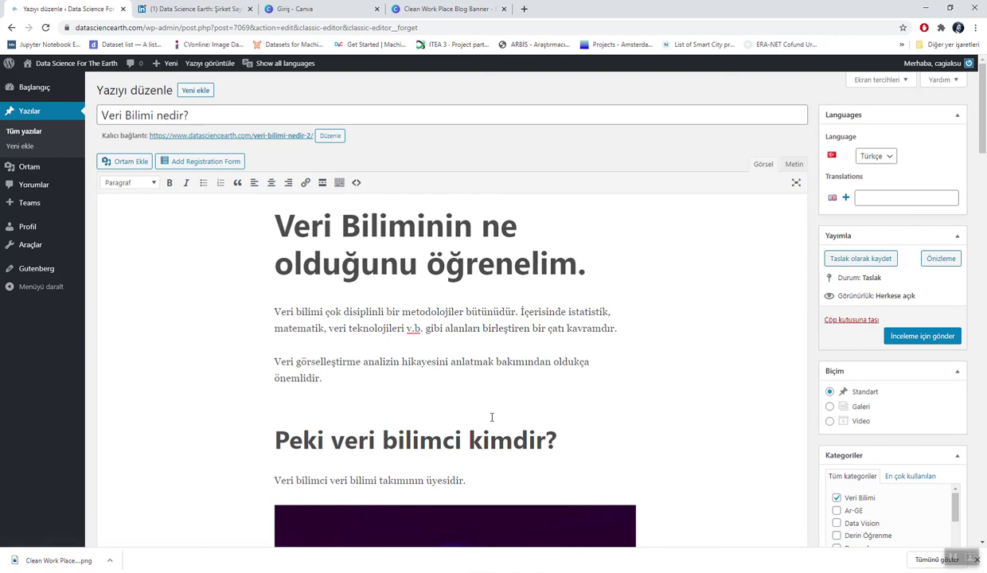
Step: Submit 'Veri Bilimi nedir?' for review and list all posts filtered to Kontrol bekleyen
{"action": "left_click", "coordinate": [916, 337]}
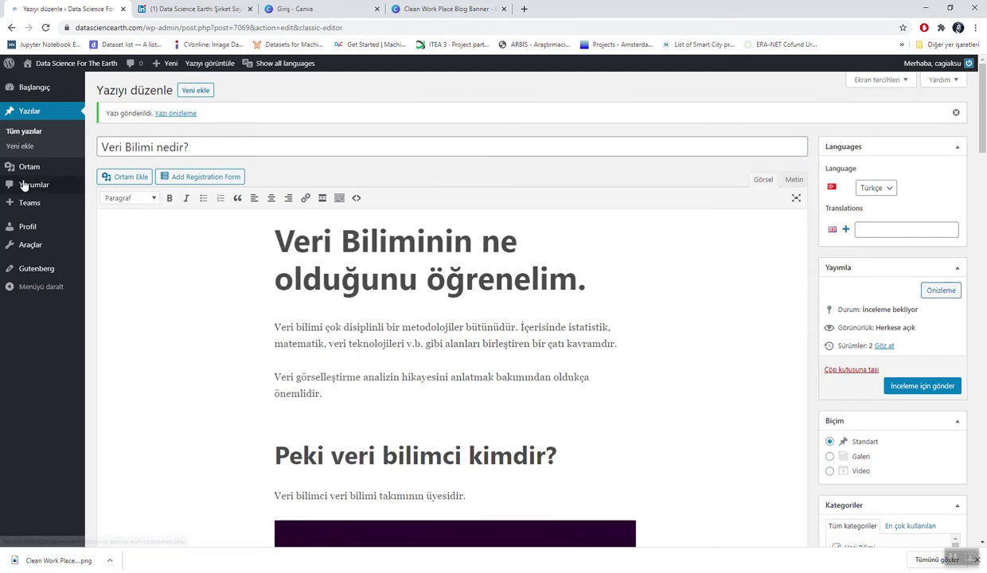
{"action": "left_click", "coordinate": [38, 133]}
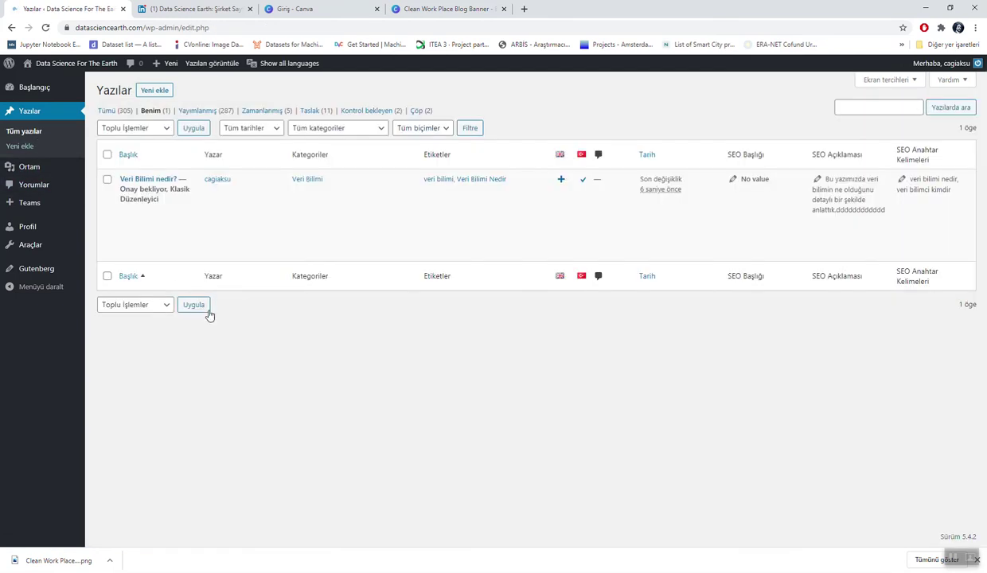
{"action": "mouse_move", "coordinate": [284, 196]}
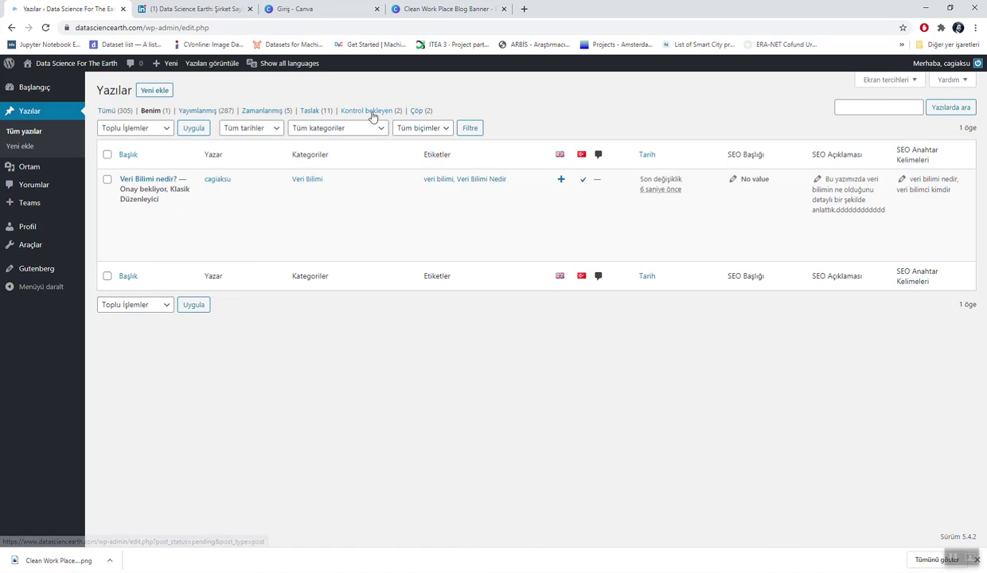
{"action": "left_click", "coordinate": [372, 115]}
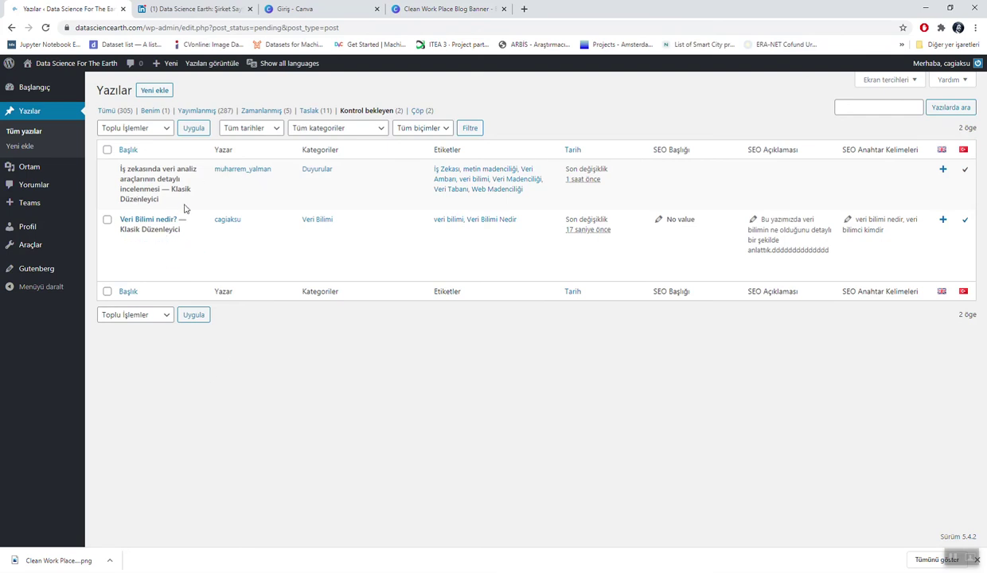
{"action": "mouse_move", "coordinate": [163, 222]}
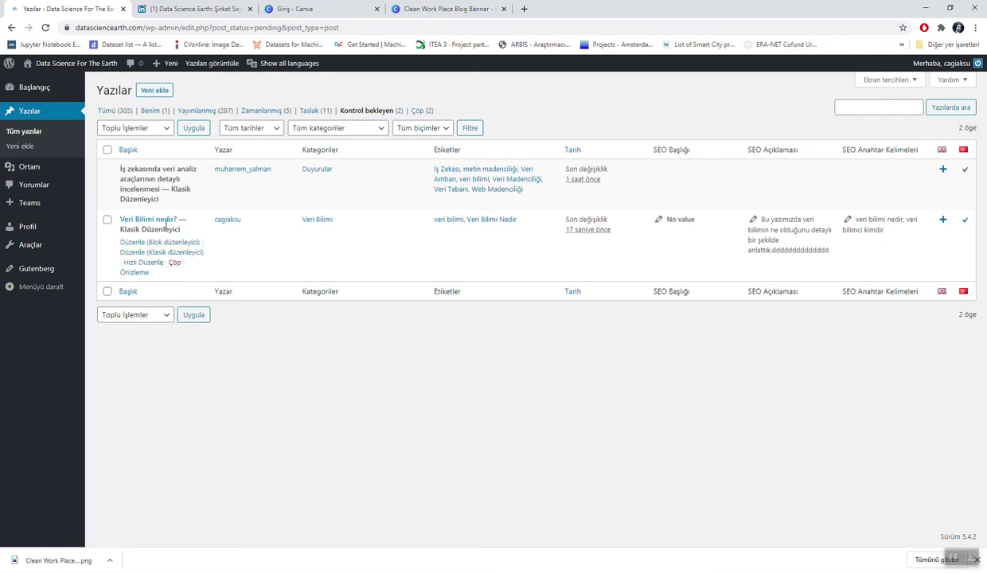
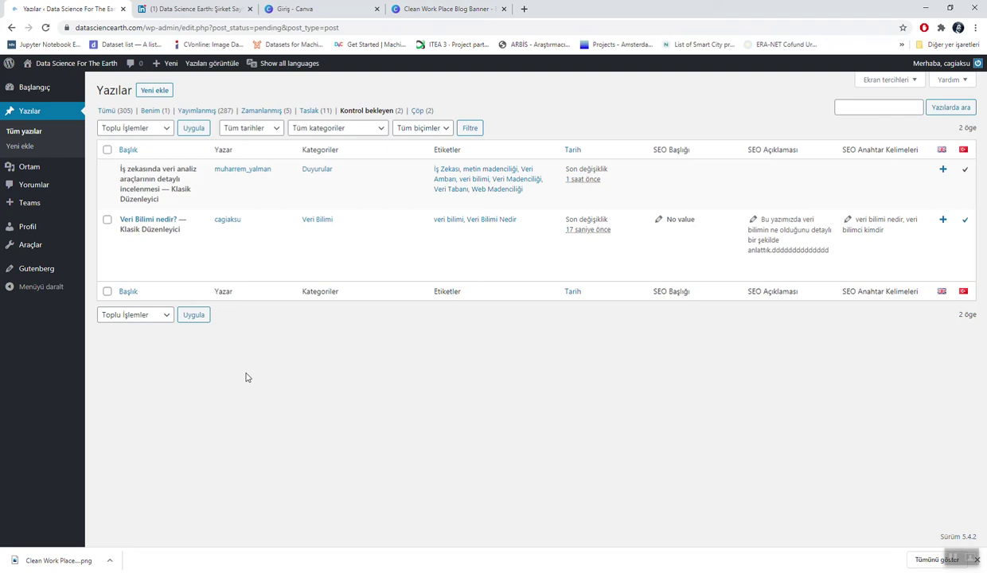
Step: From the pending-review posts list, open 'Veri Bilimi nedir?' with Düzenle (Klasik düzenleyici)
{"action": "mouse_move", "coordinate": [101, 233]}
{"action": "mouse_move", "coordinate": [178, 278]}
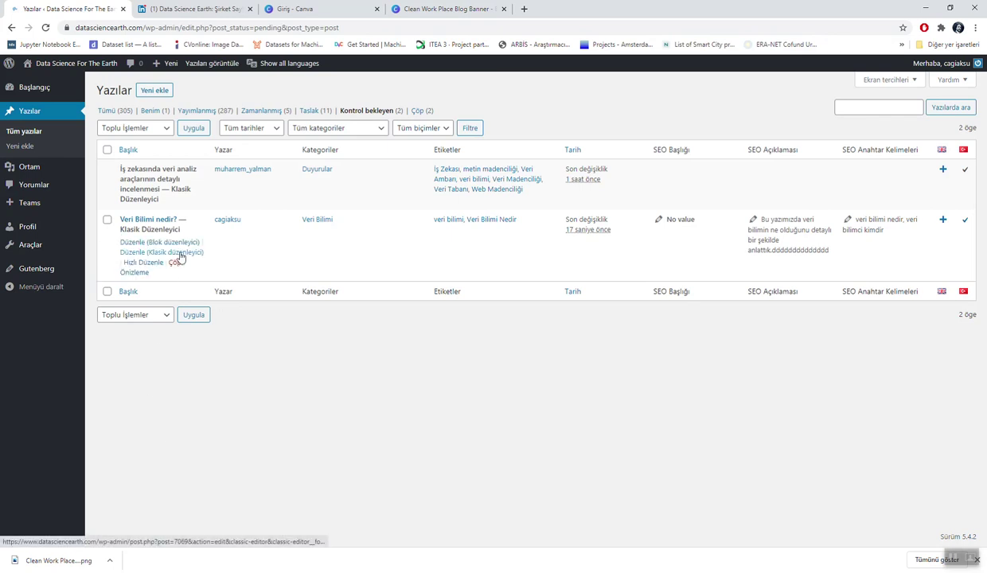
{"action": "left_click", "coordinate": [153, 252]}
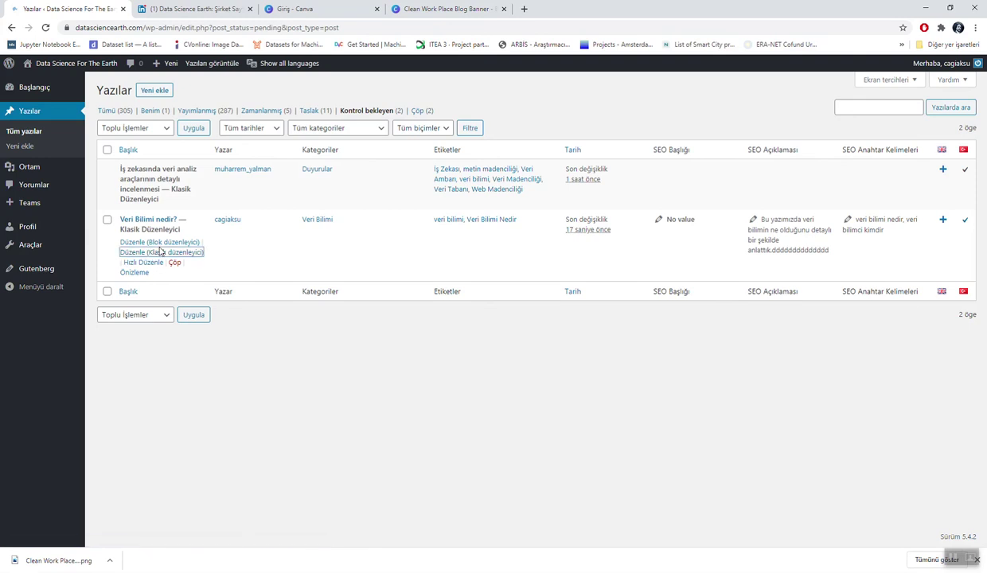
{"action": "left_click", "coordinate": [158, 255]}
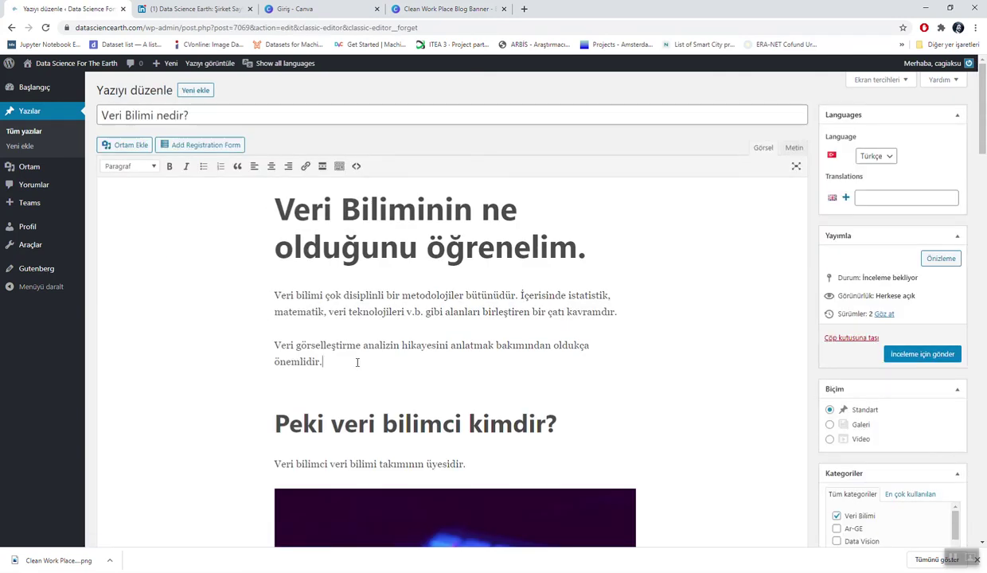
Step: Add the '(1' citation after 'önemlidir.' and start a 'Referanslar' section with item '1.'
{"action": "left_click", "coordinate": [357, 362]}
{"action": "type", "text": "(1"}
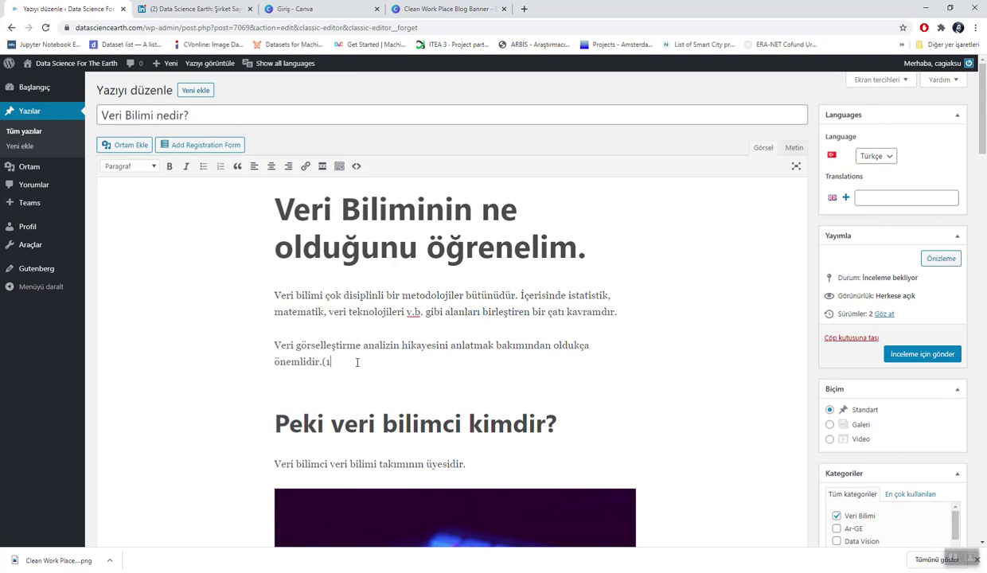
{"action": "scroll", "coordinate": [357, 362], "scroll_direction": "down", "scroll_amount": 6}
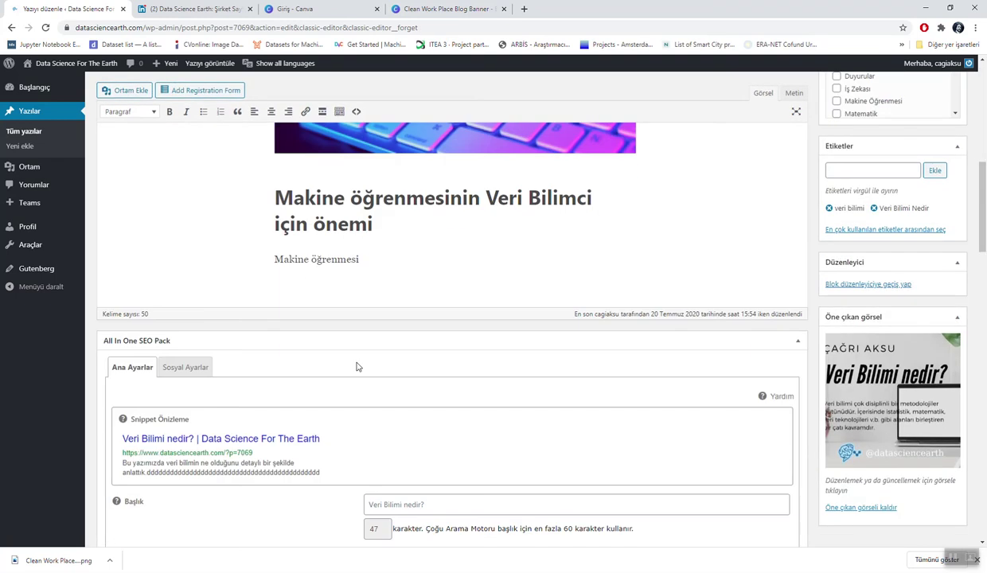
{"action": "left_click", "coordinate": [379, 258]}
{"action": "key", "text": "Return"}
{"action": "key", "text": "Return"}
{"action": "type", "text": "Referanslar"}
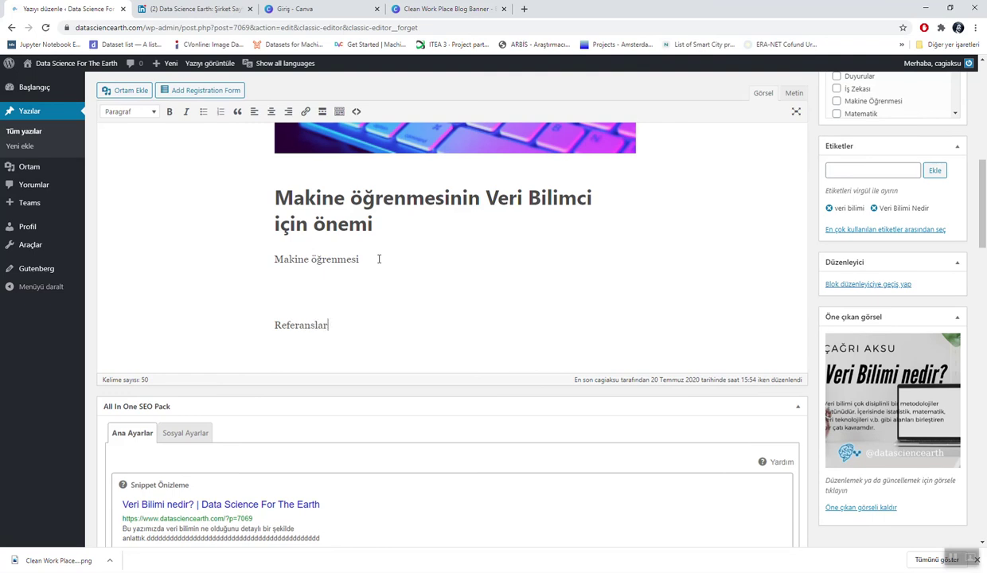
{"action": "key", "text": "Return"}
{"action": "type", "text": "1."}
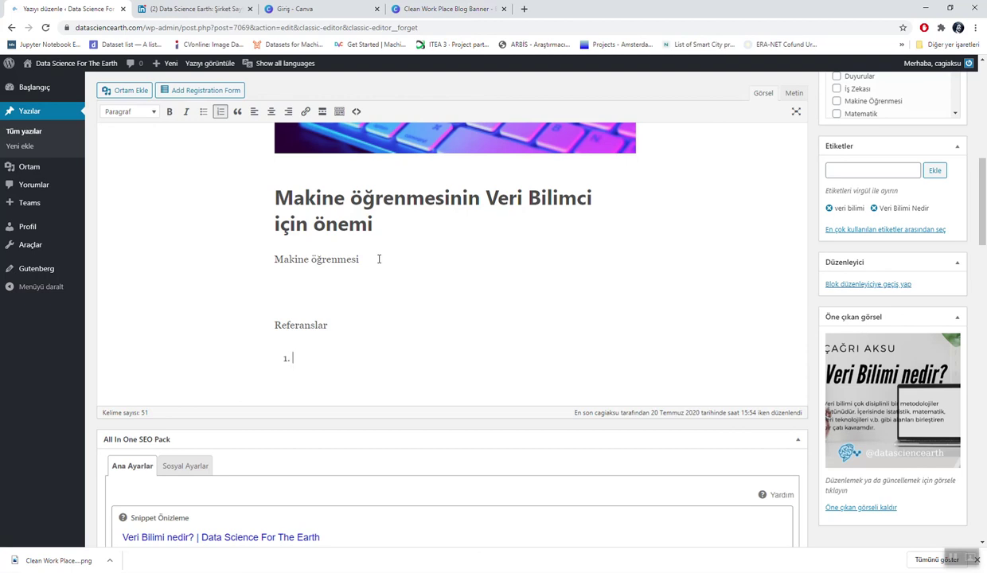
{"action": "type", "text": "www.analytichouse.com"}
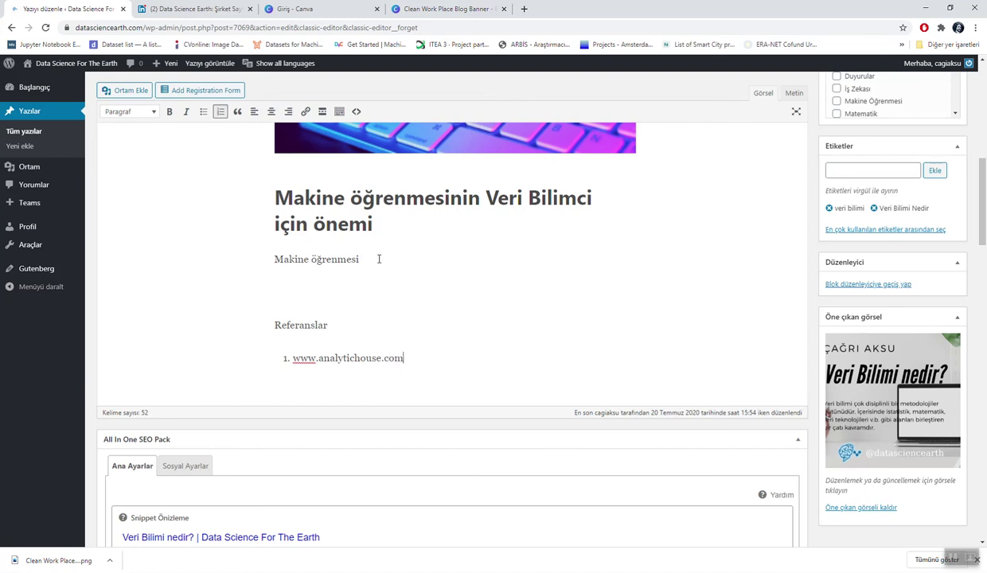
{"action": "type", "text": "/veri bil"}
{"action": "key", "text": "BackSpace"}
{"action": "key", "text": "BackSpace"}
{"action": "key", "text": "BackSpace"}
{"action": "key", "text": "BackSpace"}
{"action": "type", "text": "_bilim"}
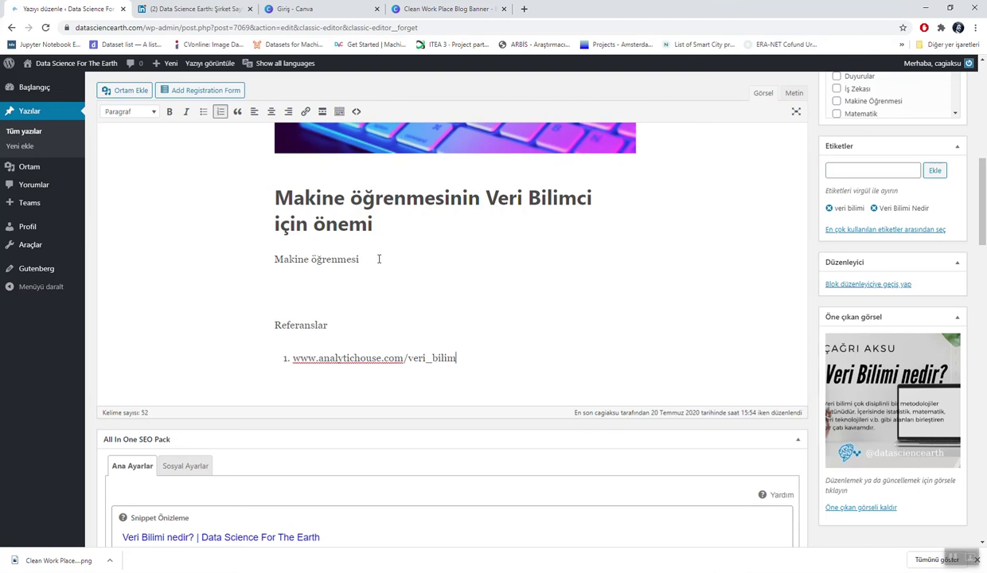
{"action": "type", "text": "i_nedir"}
{"action": "type", "text": "ÇAğrı Aksu"}
{"action": "left_click", "coordinate": [507, 359]}
{"action": "key", "text": "BackSpace"}
{"action": "type", "text": "a"}
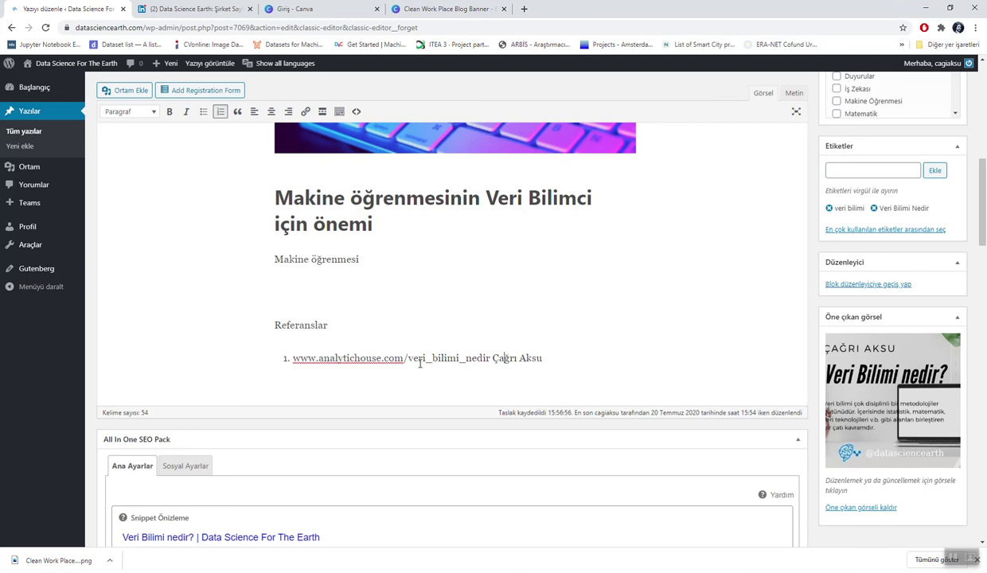
Step: Submit the Turkish post, now with references, for review via İnceleme için gönder
{"action": "scroll", "coordinate": [420, 363], "scroll_direction": "down", "scroll_amount": 3}
{"action": "scroll", "coordinate": [421, 366], "scroll_direction": "down", "scroll_amount": 2}
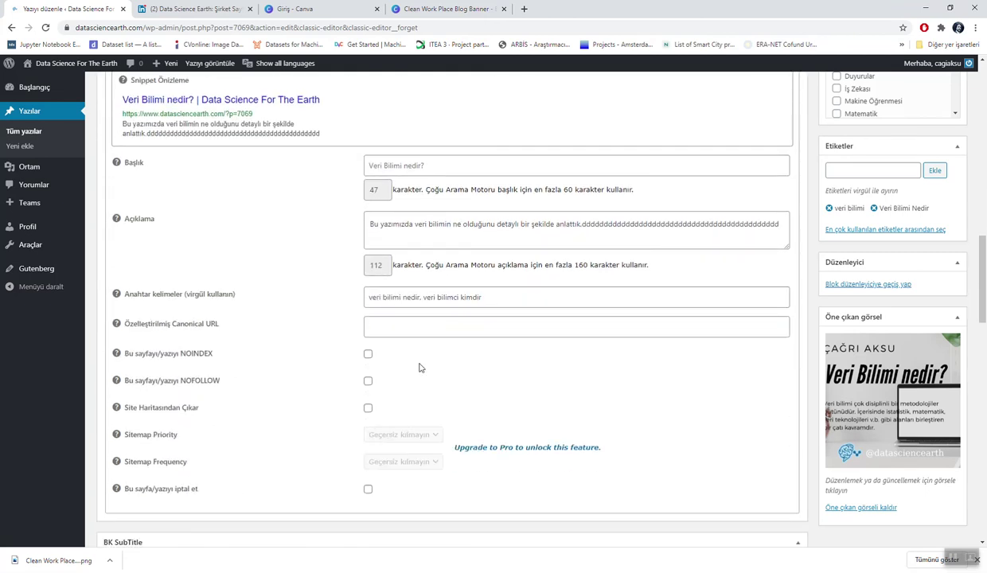
{"action": "scroll", "coordinate": [421, 366], "scroll_direction": "down", "scroll_amount": 2}
{"action": "scroll", "coordinate": [420, 368], "scroll_direction": "down", "scroll_amount": 1}
{"action": "scroll", "coordinate": [419, 363], "scroll_direction": "up", "scroll_amount": 10}
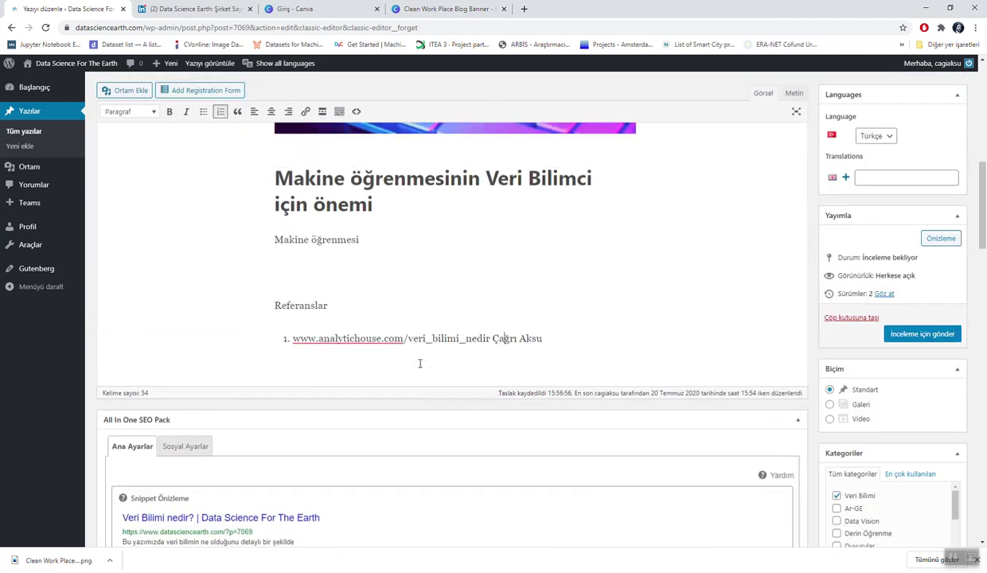
{"action": "left_click", "coordinate": [911, 334]}
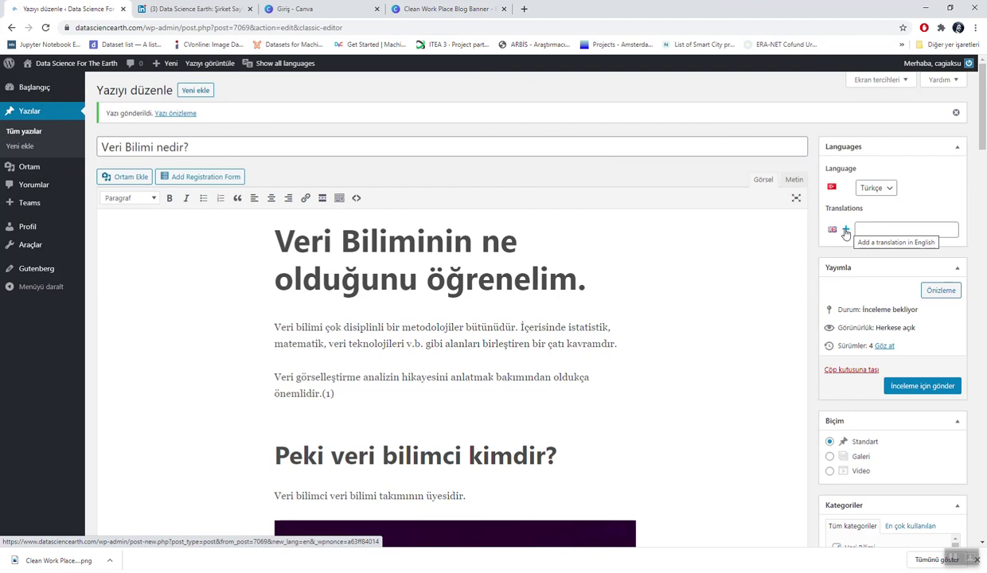
Step: Create the linked English translation and title it 'what is the data science?'
{"action": "left_click", "coordinate": [845, 231]}
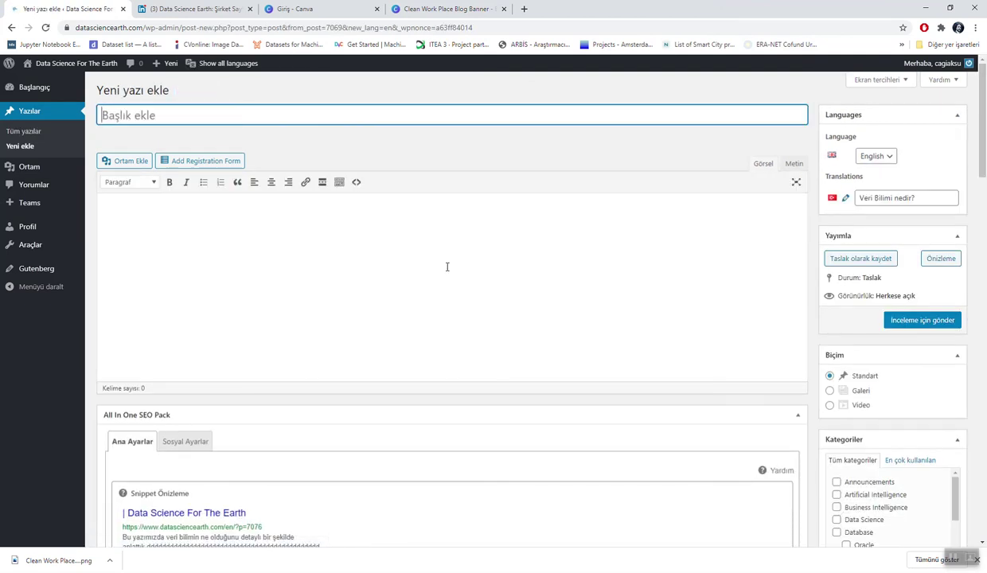
{"action": "scroll", "coordinate": [447, 267], "scroll_direction": "down", "scroll_amount": 3}
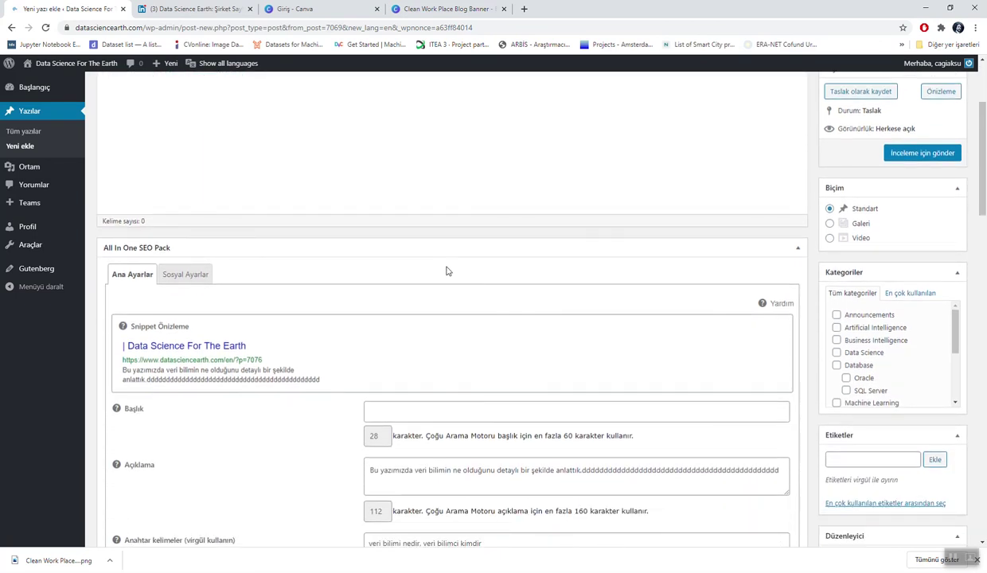
{"action": "scroll", "coordinate": [446, 271], "scroll_direction": "down", "scroll_amount": 1}
{"action": "scroll", "coordinate": [446, 271], "scroll_direction": "up", "scroll_amount": 5}
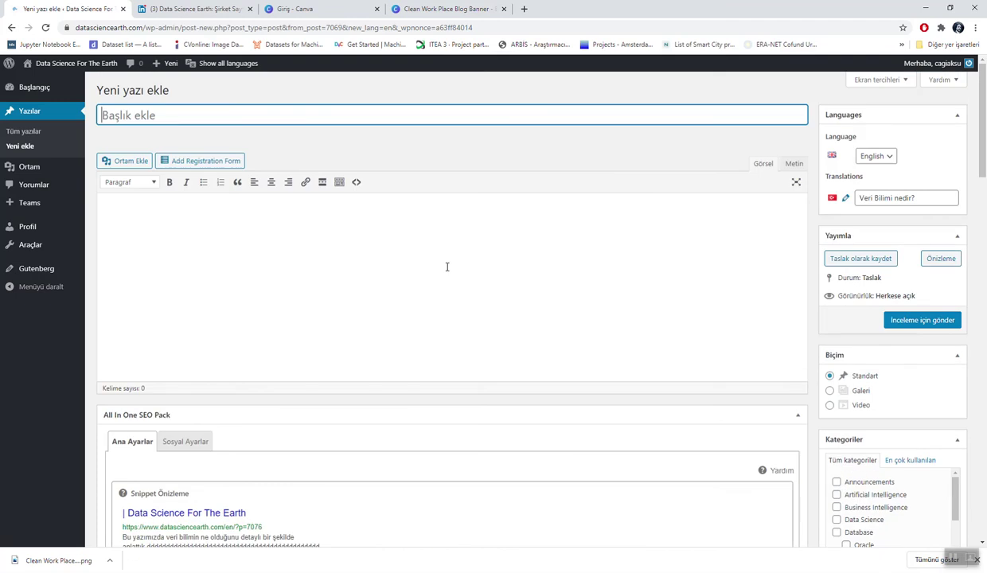
{"action": "type", "text": "what is"}
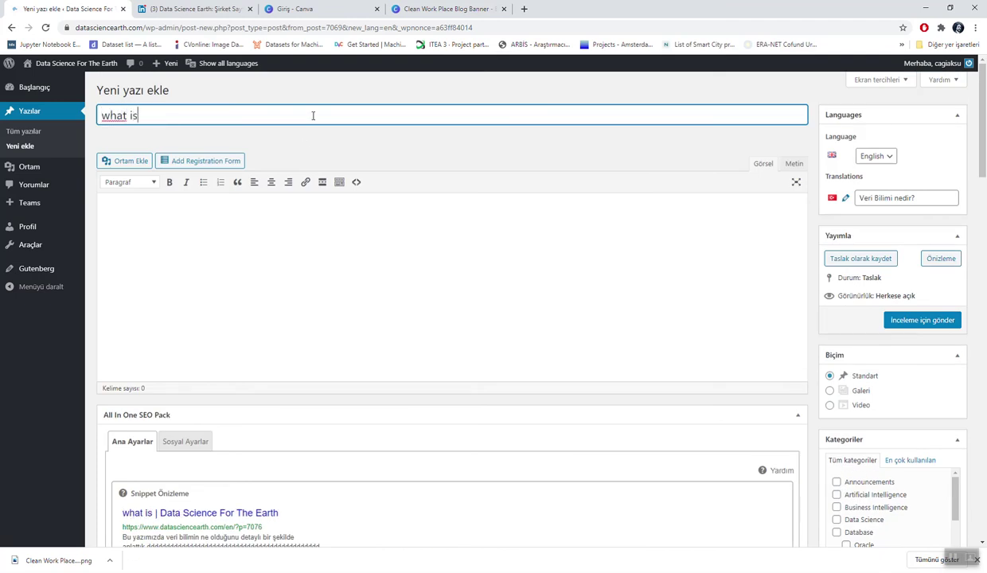
{"action": "type", "text": " the f"}
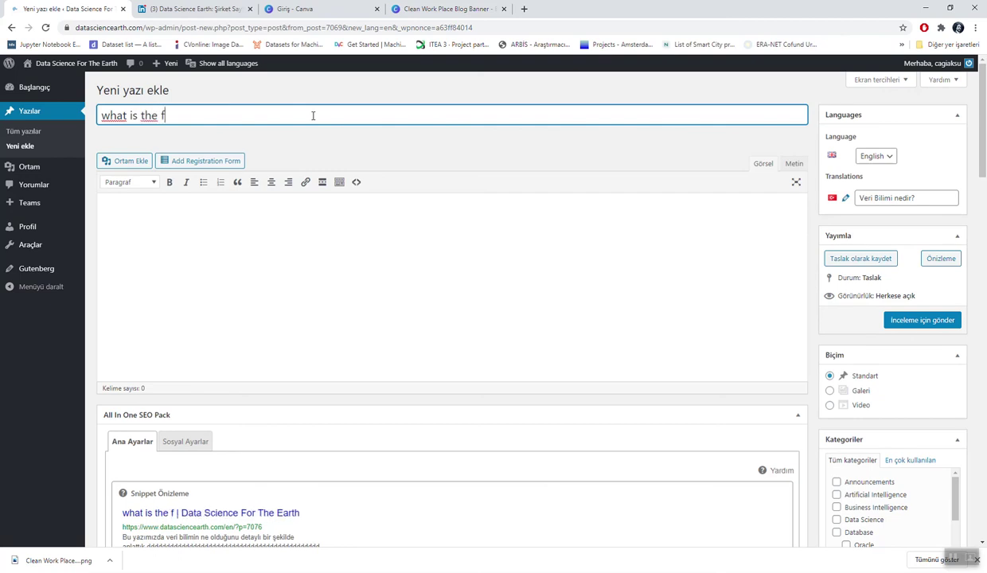
{"action": "key", "text": "BackSpace"}
{"action": "type", "text": "data "}
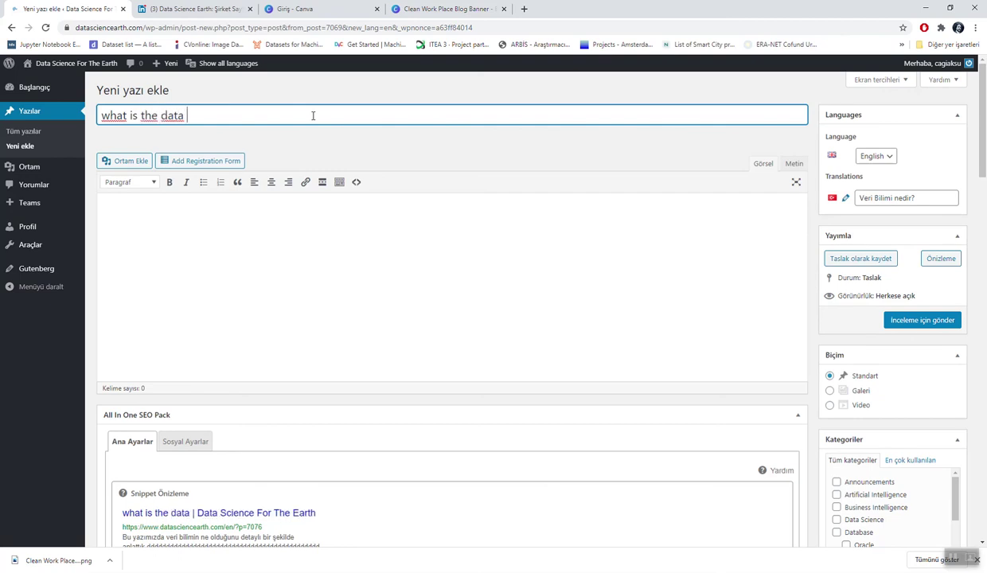
{"action": "type", "text": "science?"}
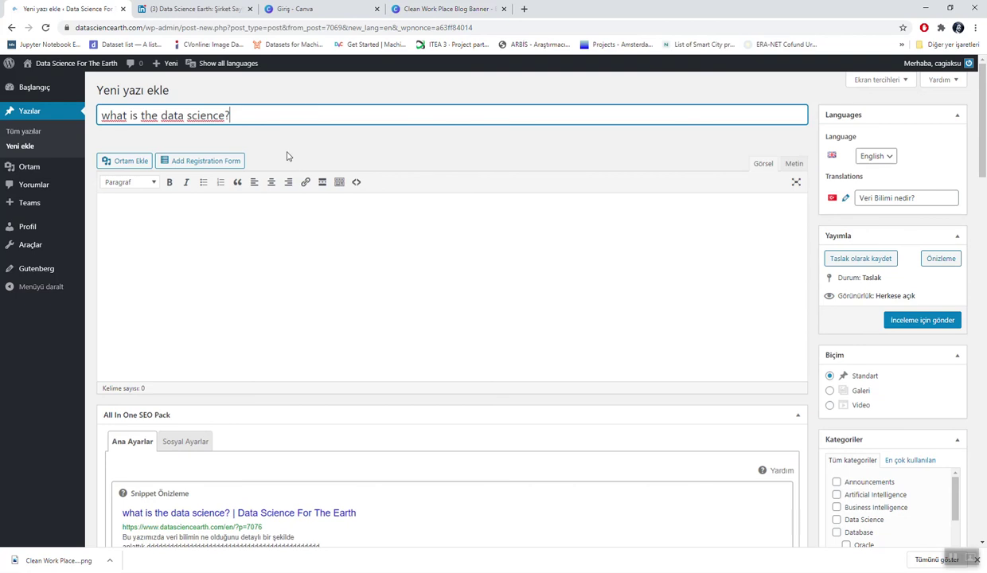
{"action": "left_click", "coordinate": [260, 203]}
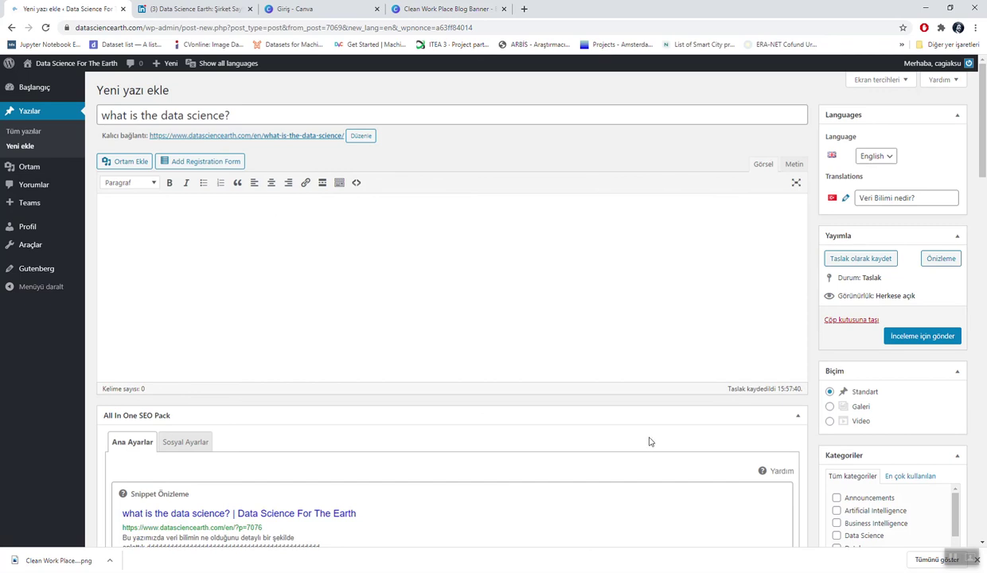
Step: Review the SEO description and keywords, then check the Data Science category
{"action": "scroll", "coordinate": [507, 406], "scroll_direction": "down", "scroll_amount": 3}
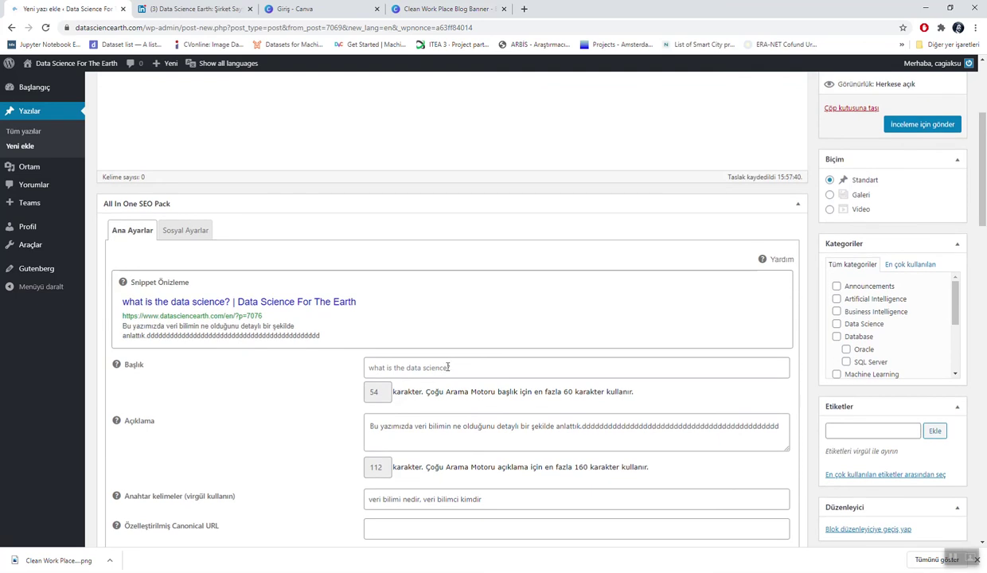
{"action": "triple_click", "coordinate": [443, 428]}
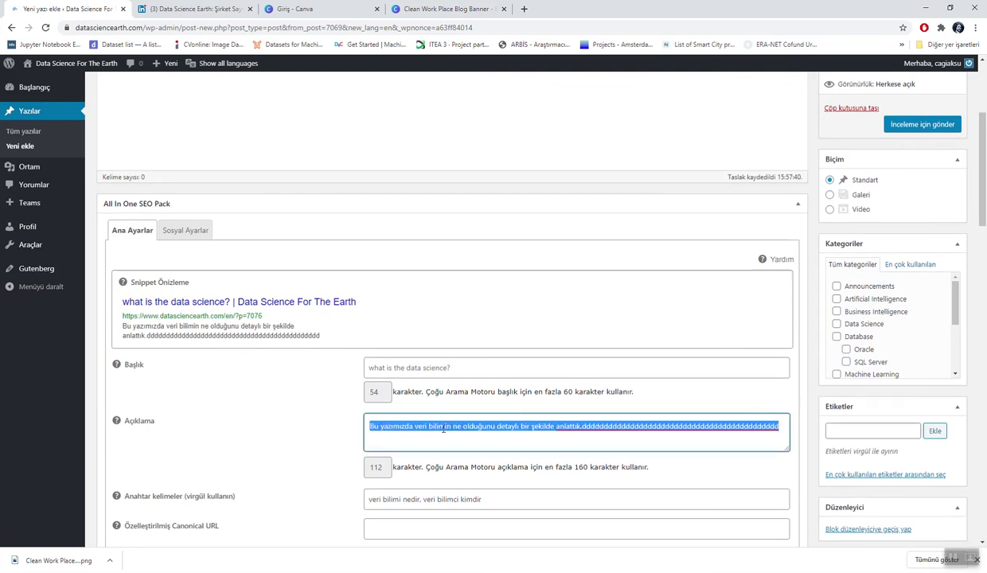
{"action": "triple_click", "coordinate": [416, 498]}
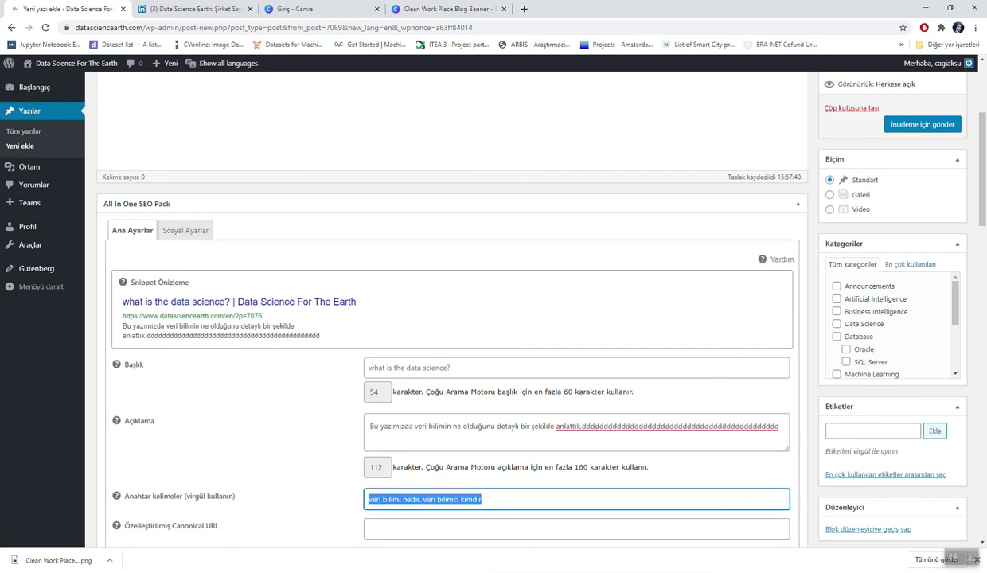
{"action": "left_click_drag", "start_coordinate": [956, 292], "coordinate": [952, 343]}
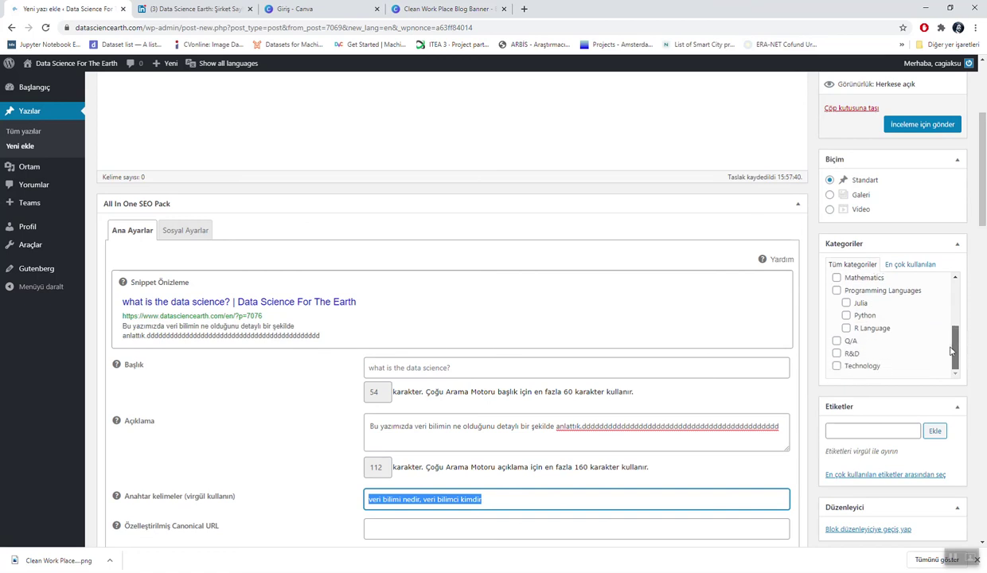
{"action": "left_click_drag", "start_coordinate": [951, 350], "coordinate": [957, 291]}
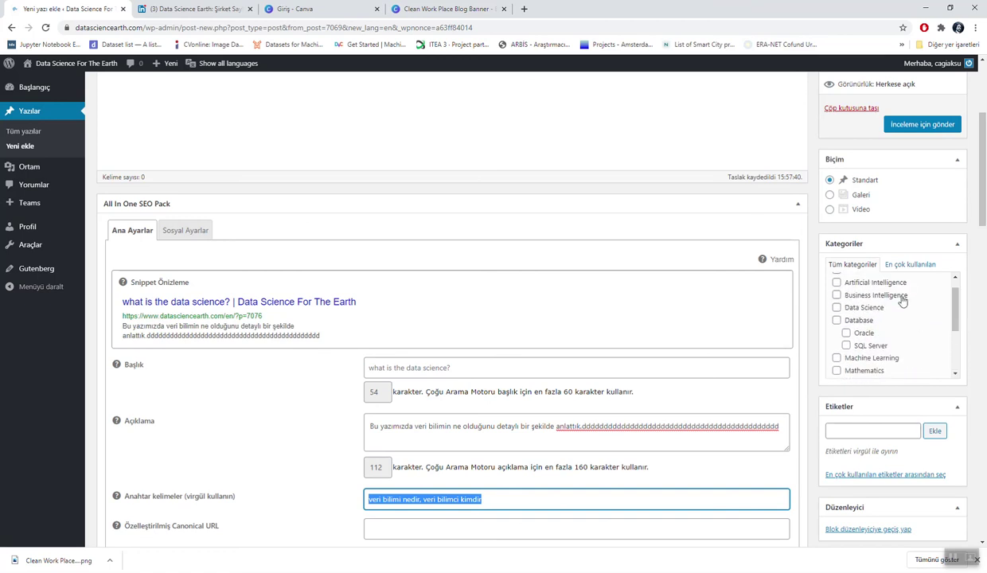
{"action": "left_click", "coordinate": [836, 307]}
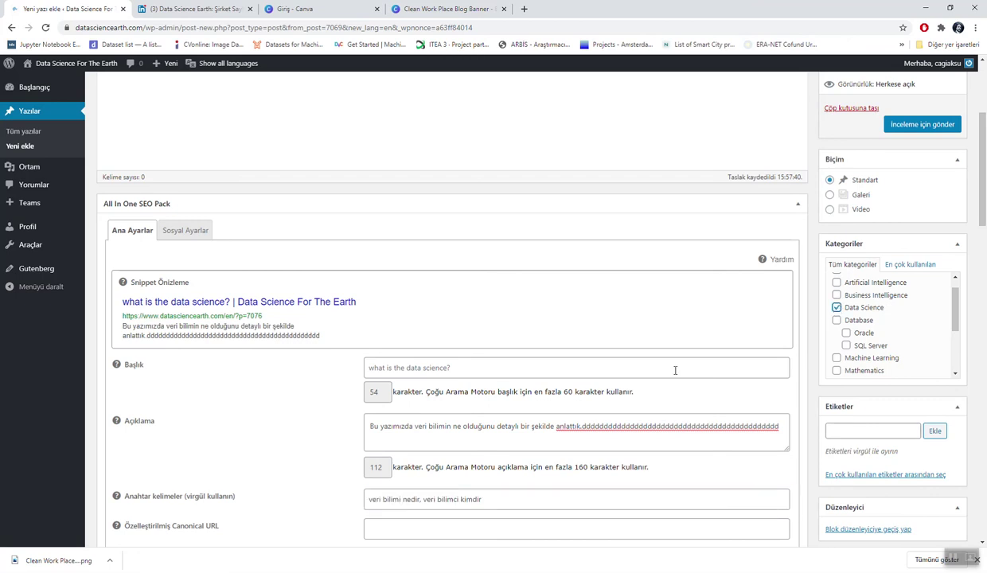
{"action": "left_click", "coordinate": [853, 427]}
Step: Add the tags 'Data Science' and 'data scientist' to the English post
{"action": "type", "text": "data science"}
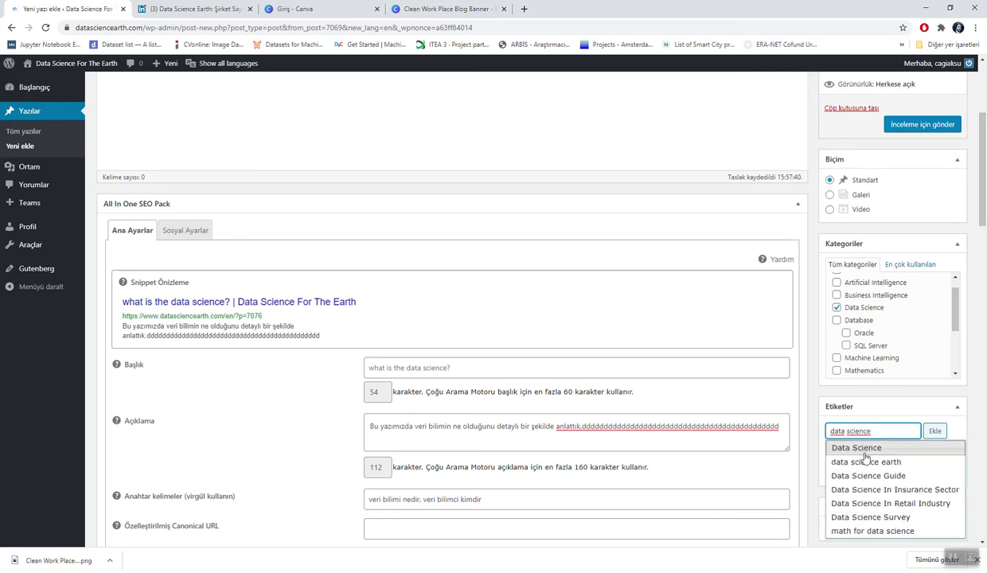
{"action": "left_click", "coordinate": [865, 449]}
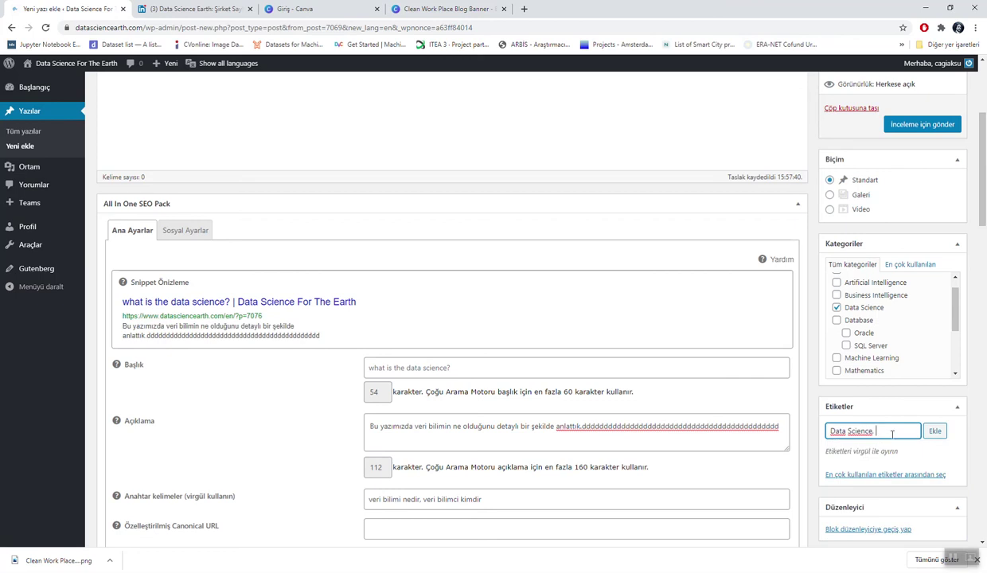
{"action": "type", "text": "data scien"}
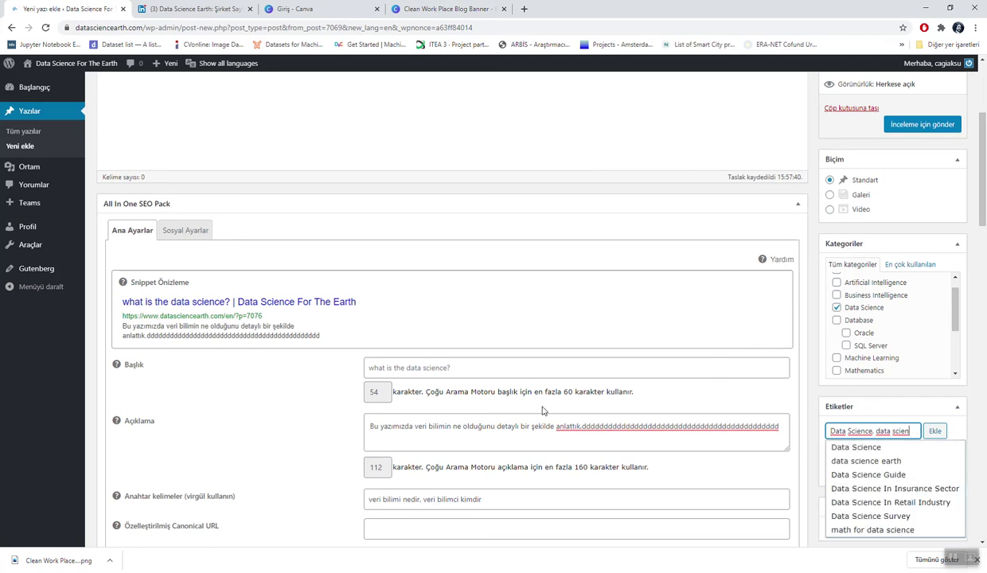
{"action": "type", "text": "tist"}
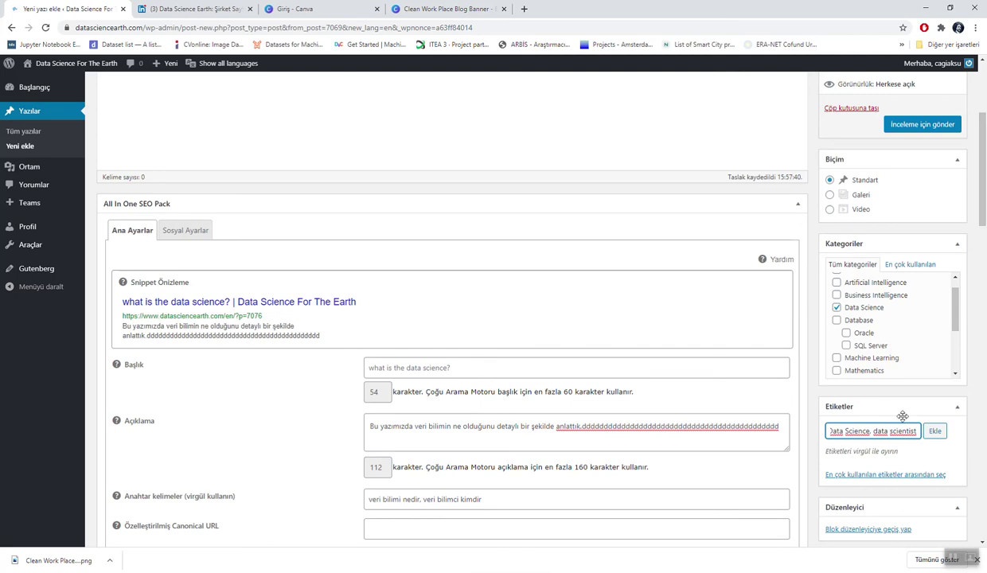
{"action": "left_click", "coordinate": [932, 432]}
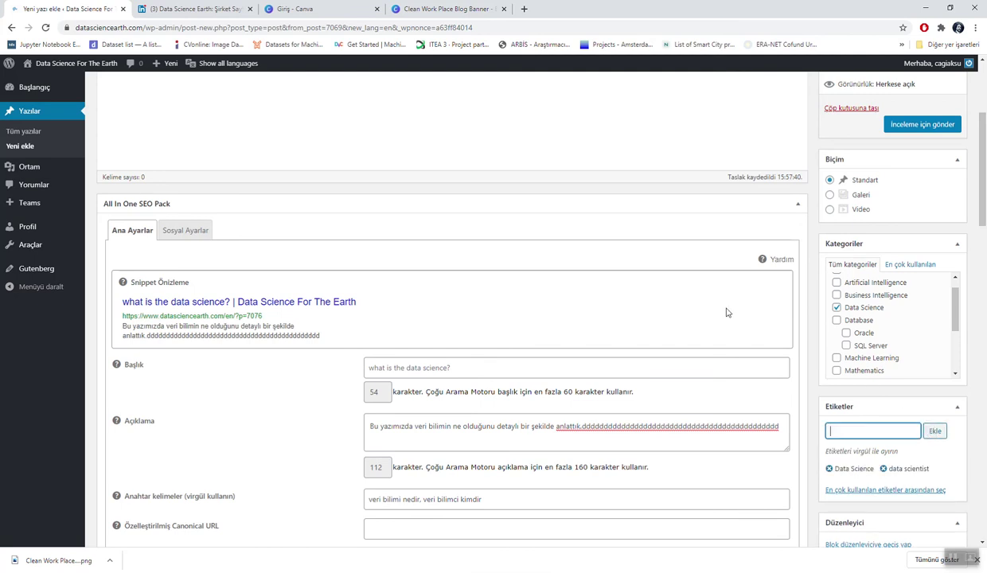
Step: Submit the English post for review with İnceleme için gönder
{"action": "scroll", "coordinate": [726, 313], "scroll_direction": "down", "scroll_amount": 4}
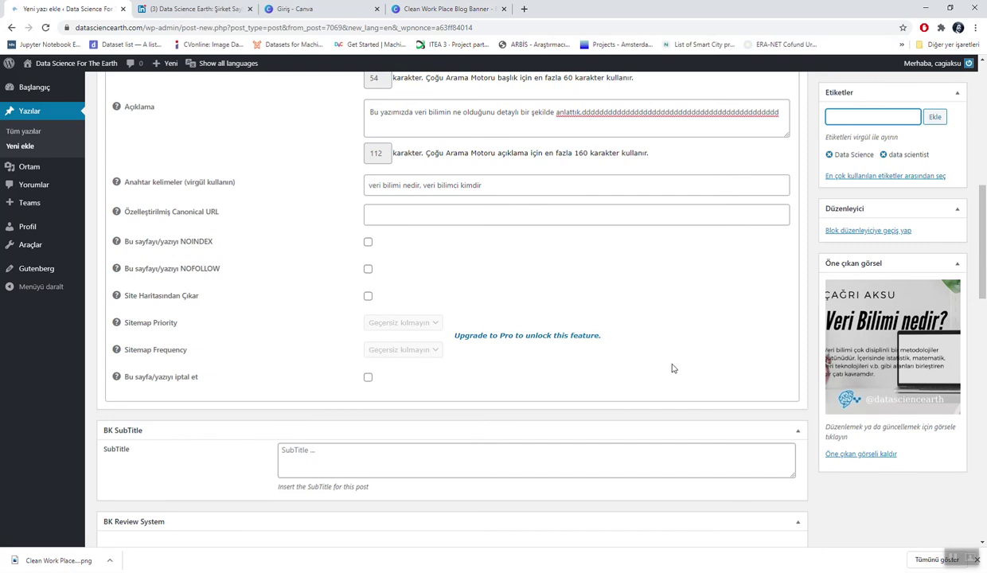
{"action": "scroll", "coordinate": [672, 367], "scroll_direction": "up", "scroll_amount": 8}
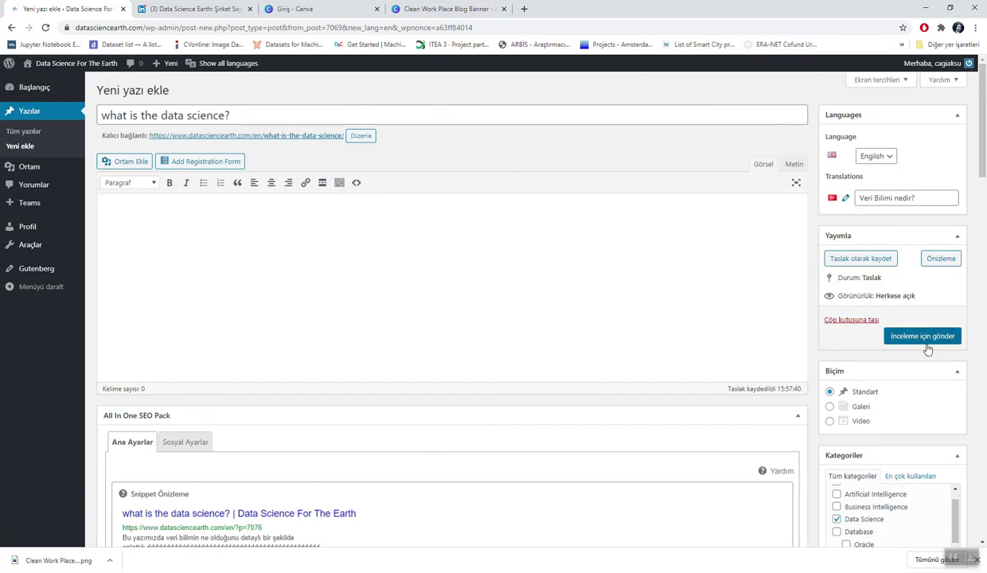
{"action": "left_click", "coordinate": [925, 341]}
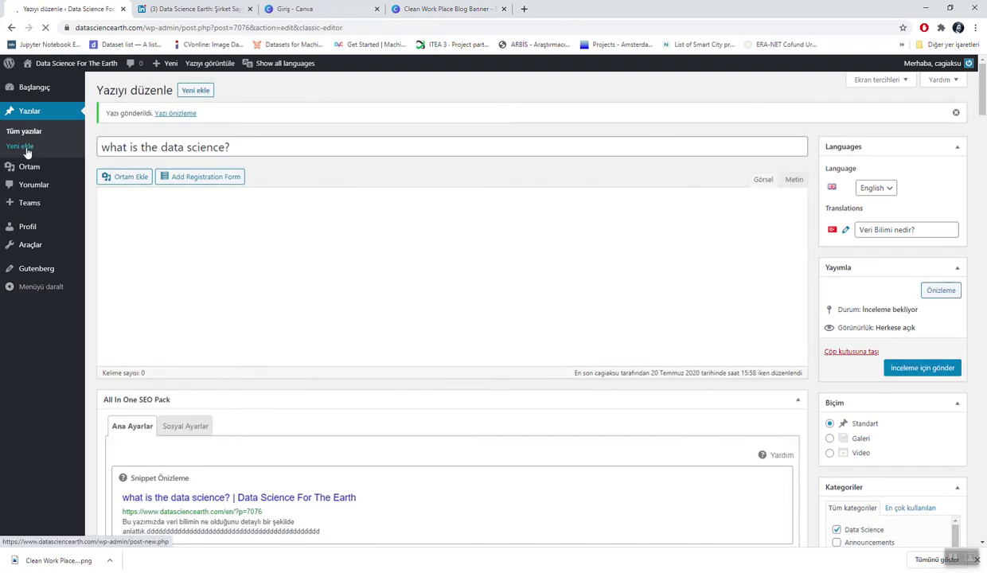
Step: From Tüm yazılar, open 'what is the data science?' in the classic editor
{"action": "left_click", "coordinate": [37, 116]}
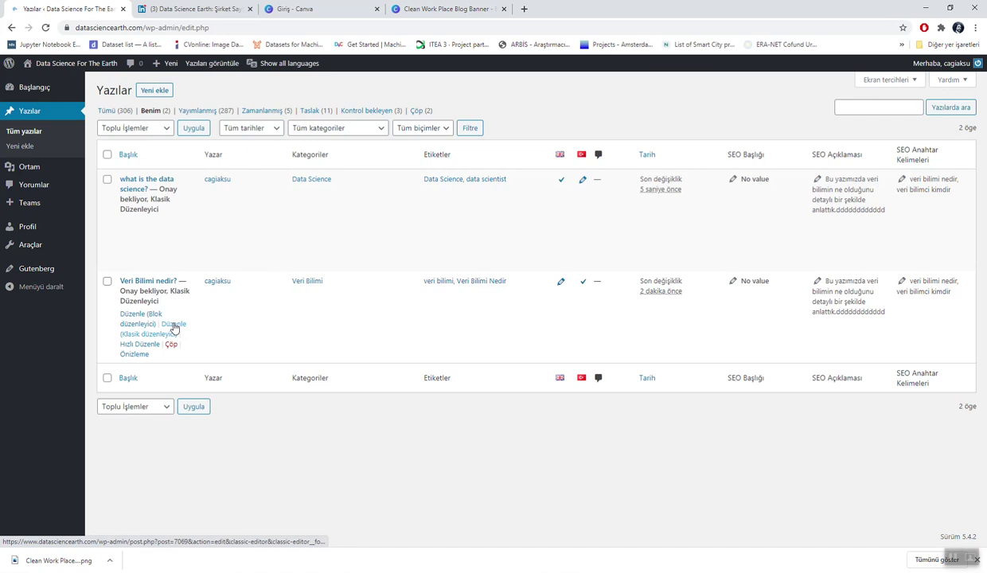
{"action": "left_click", "coordinate": [173, 234]}
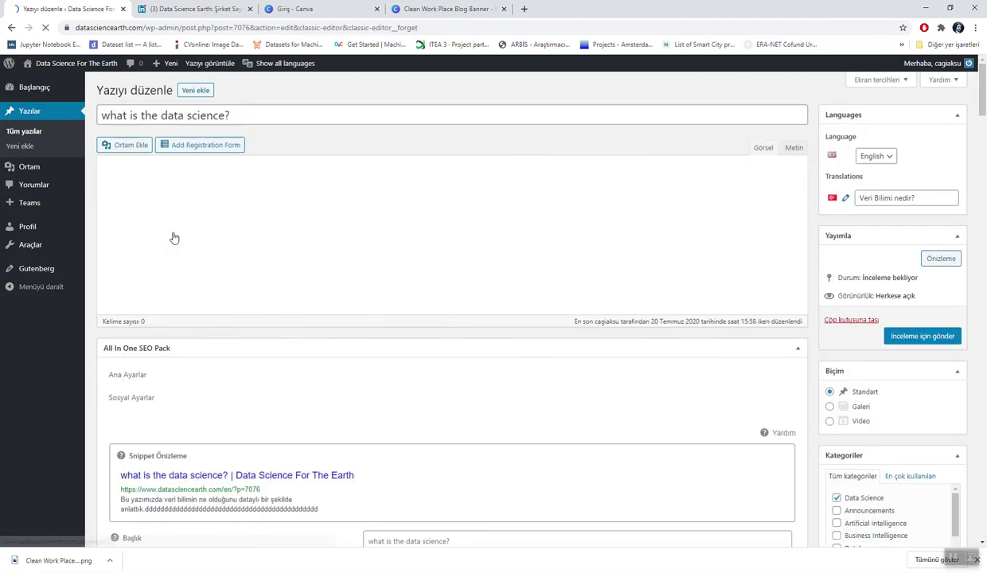
Step: After checking the Canva banner design, remove the Turkish banner as the English post's featured image
{"action": "scroll", "coordinate": [548, 329], "scroll_direction": "down", "scroll_amount": 3}
{"action": "scroll", "coordinate": [549, 329], "scroll_direction": "down", "scroll_amount": 6}
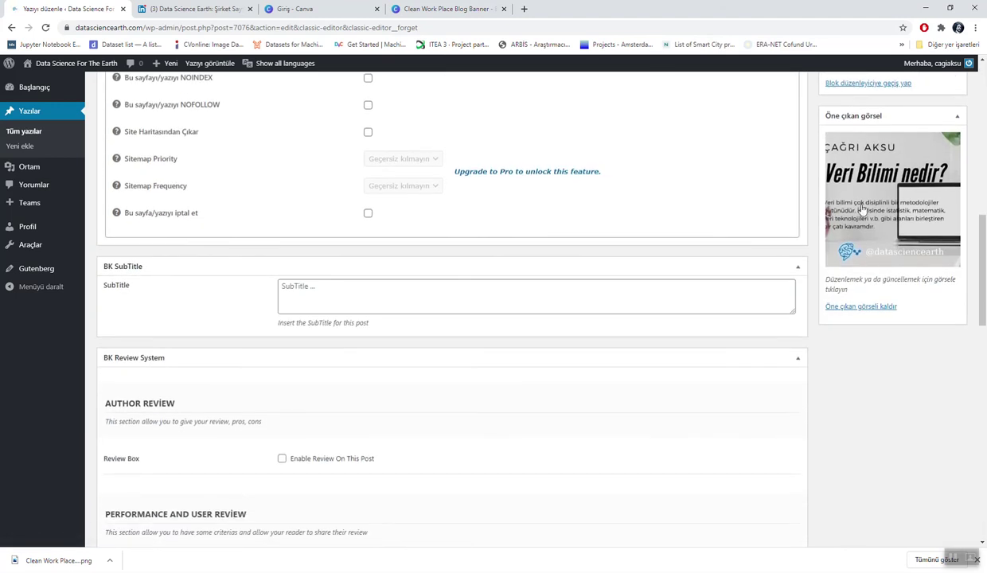
{"action": "left_click", "coordinate": [445, 9]}
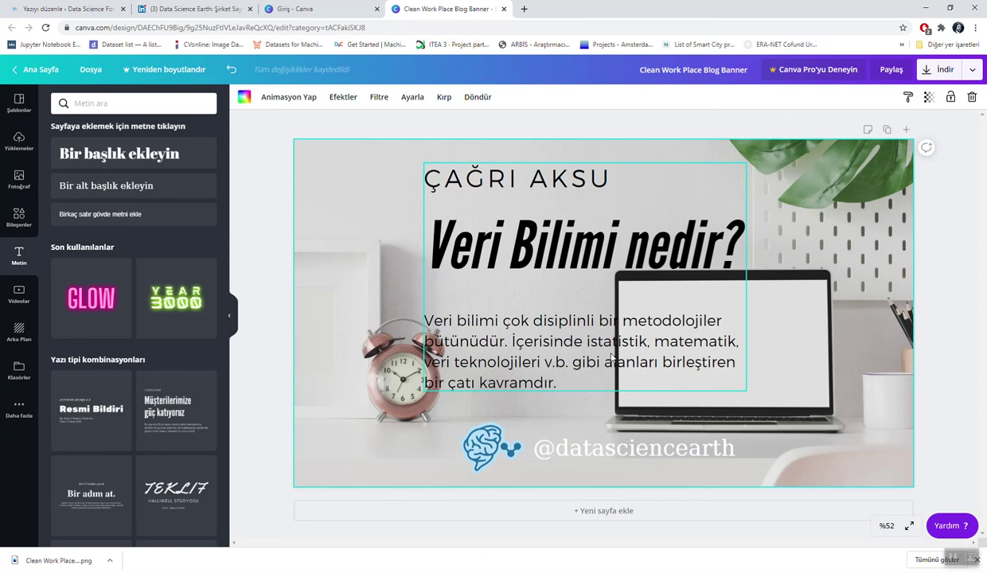
{"action": "left_click", "coordinate": [36, 8]}
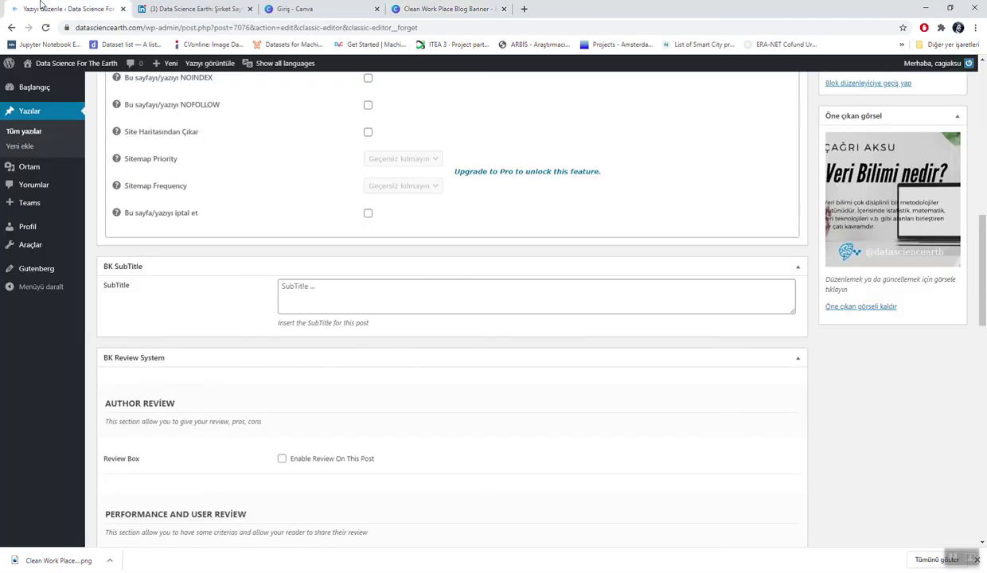
{"action": "left_click", "coordinate": [861, 309]}
{"action": "scroll", "coordinate": [890, 283], "scroll_direction": "up", "scroll_amount": 2}
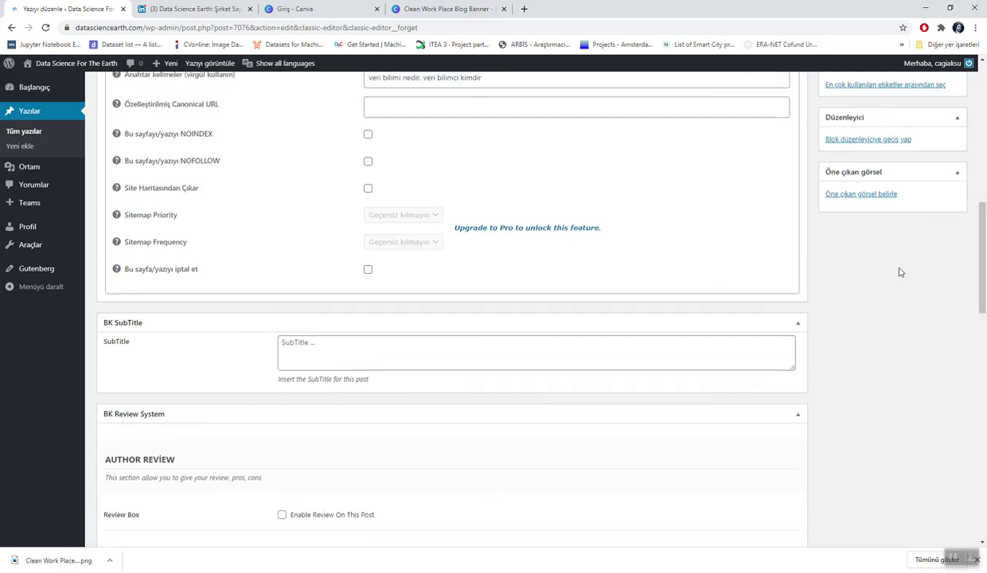
Step: Upload Bir-başlık-ekleyin-2.png and set it as the English post's featured image
{"action": "left_click", "coordinate": [878, 287]}
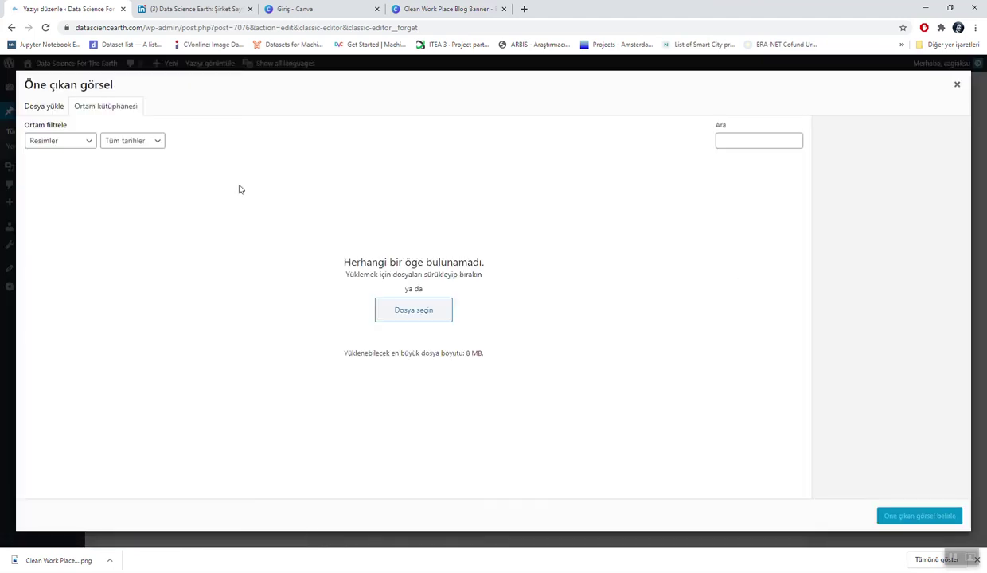
{"action": "left_click", "coordinate": [46, 107]}
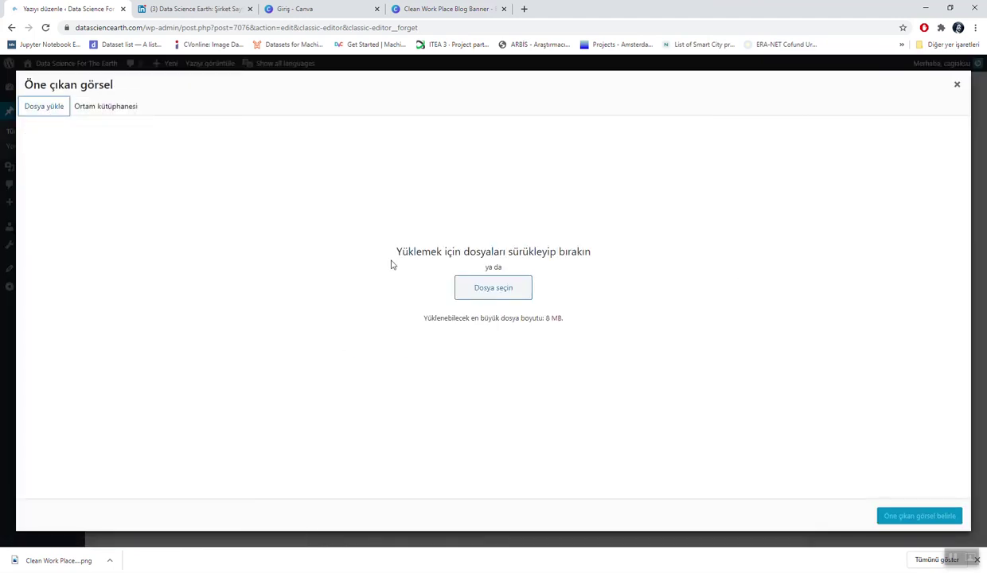
{"action": "left_click", "coordinate": [464, 293]}
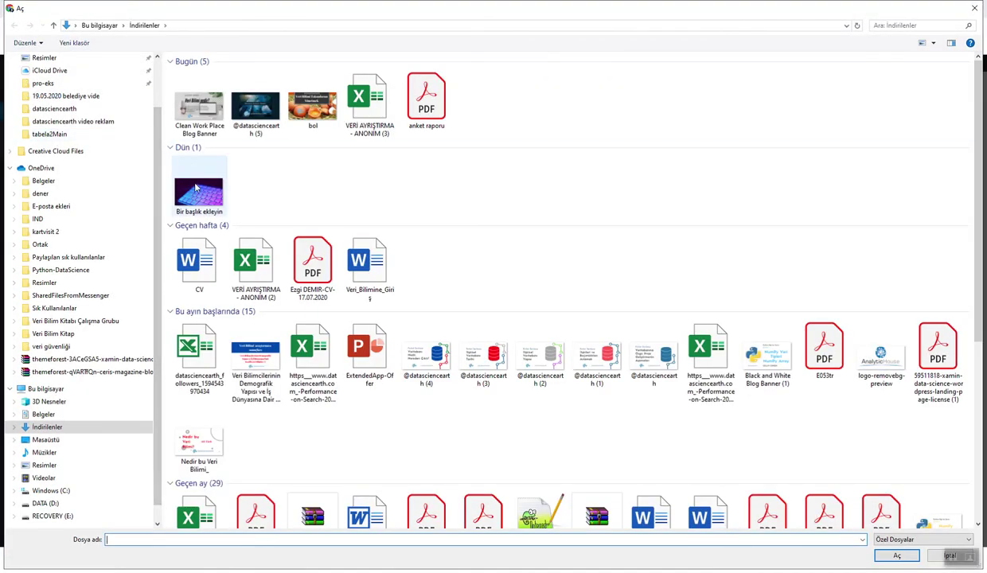
{"action": "double_click", "coordinate": [195, 184]}
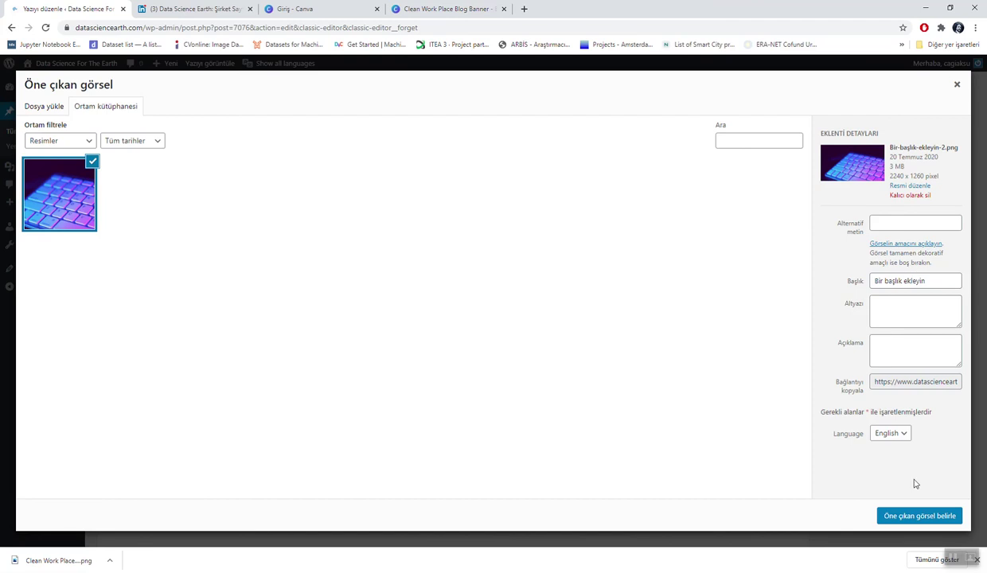
{"action": "left_click", "coordinate": [903, 517]}
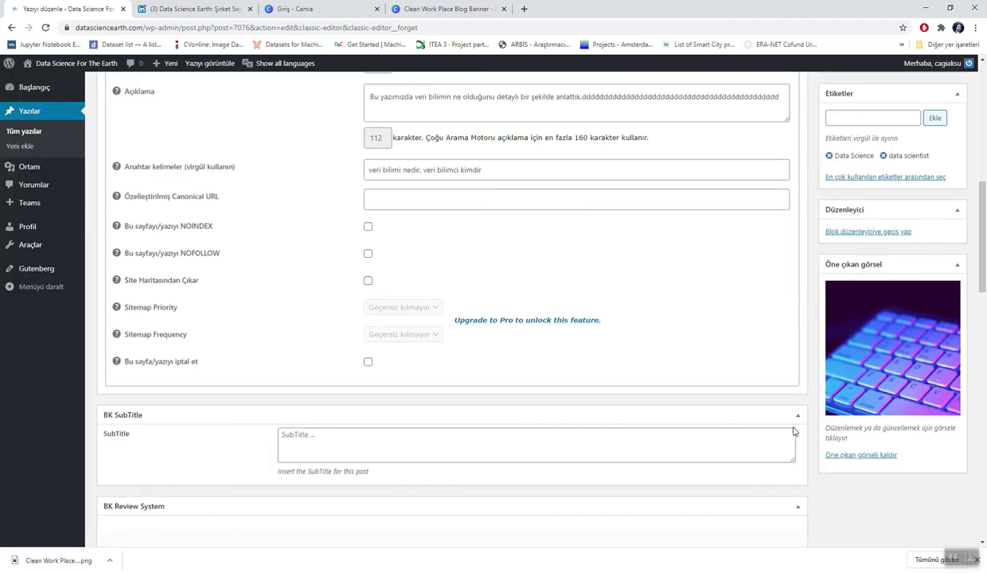
Step: Resubmit 'what is the data science?' for review, then open 'Veri Bilimi nedir?' in the classic editor
{"action": "scroll", "coordinate": [780, 399], "scroll_direction": "up", "scroll_amount": 1}
{"action": "scroll", "coordinate": [780, 399], "scroll_direction": "up", "scroll_amount": 6}
{"action": "left_click", "coordinate": [936, 342]}
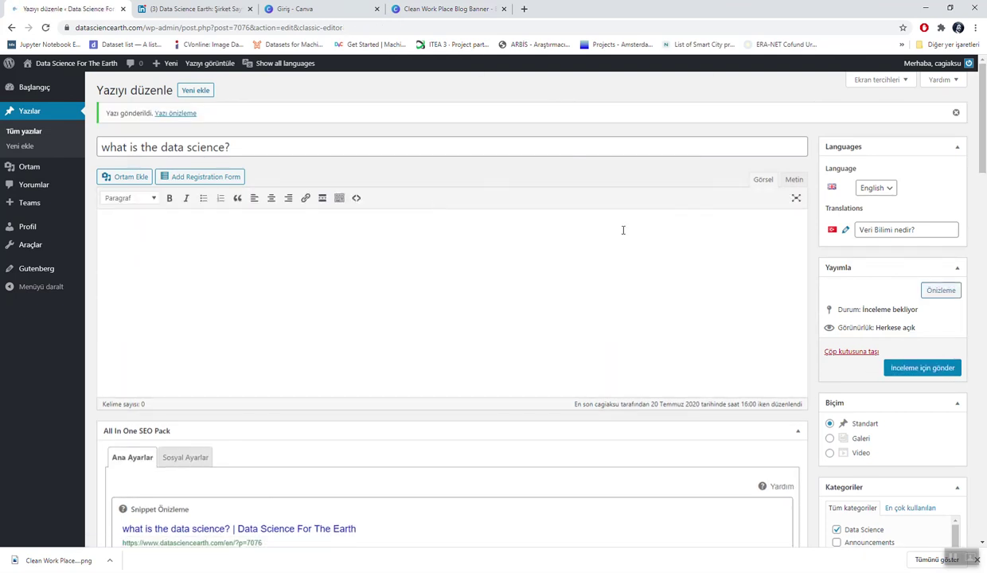
{"action": "left_click", "coordinate": [40, 131]}
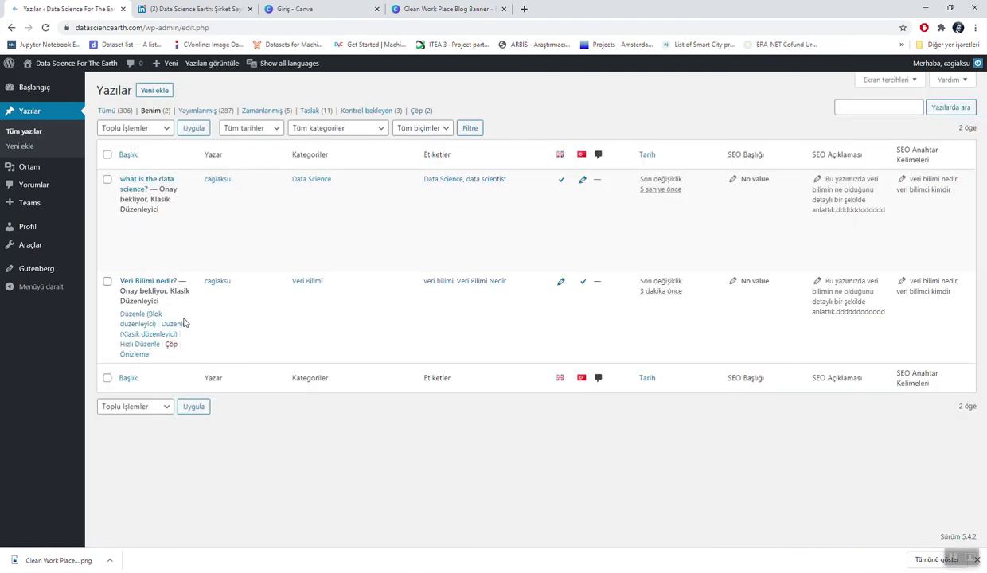
{"action": "left_click", "coordinate": [175, 324]}
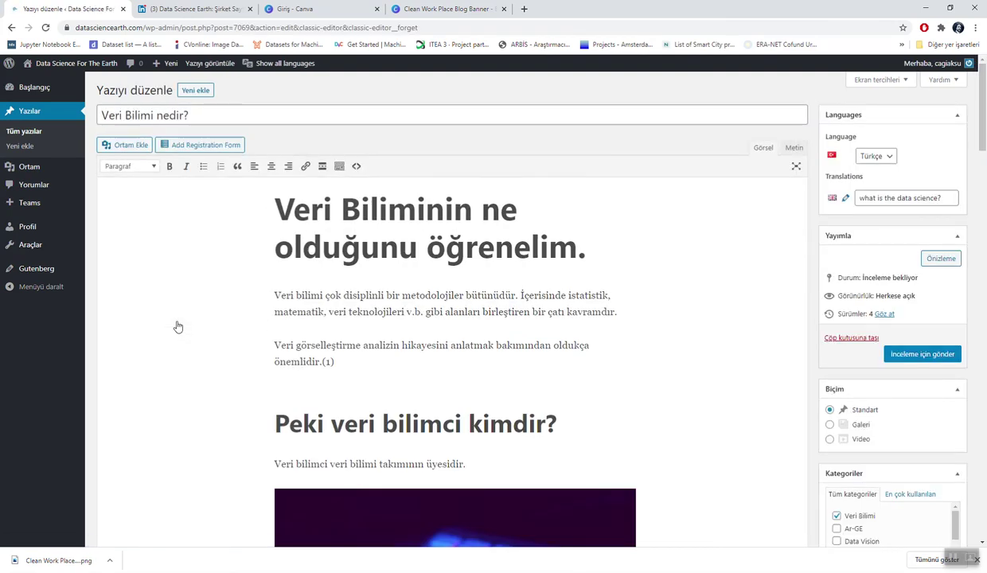
Step: Go back to All Posts and open 'what is the data science?' in the classic editor
{"action": "scroll", "coordinate": [178, 326], "scroll_direction": "down", "scroll_amount": 15}
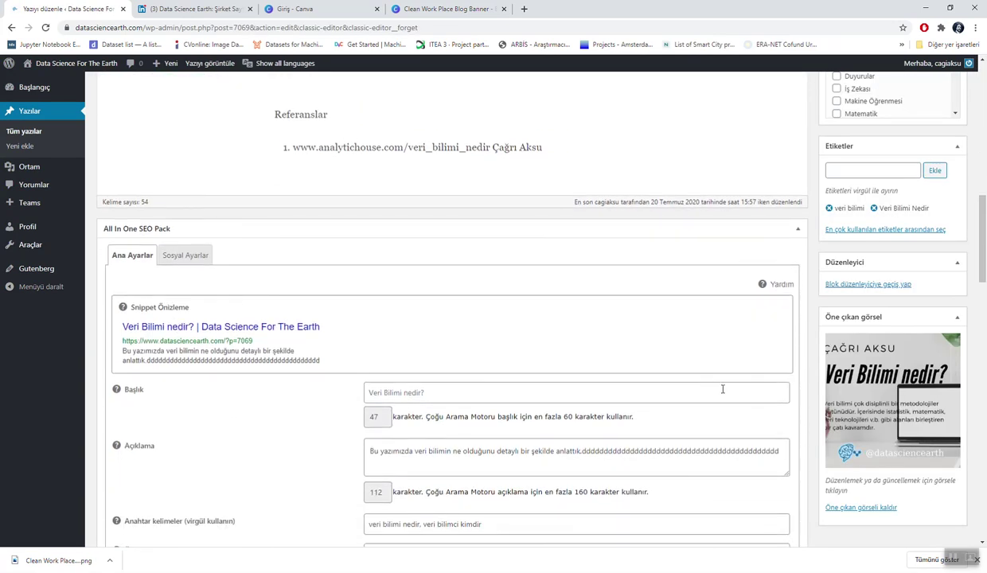
{"action": "scroll", "coordinate": [907, 384], "scroll_direction": "up", "scroll_amount": 10}
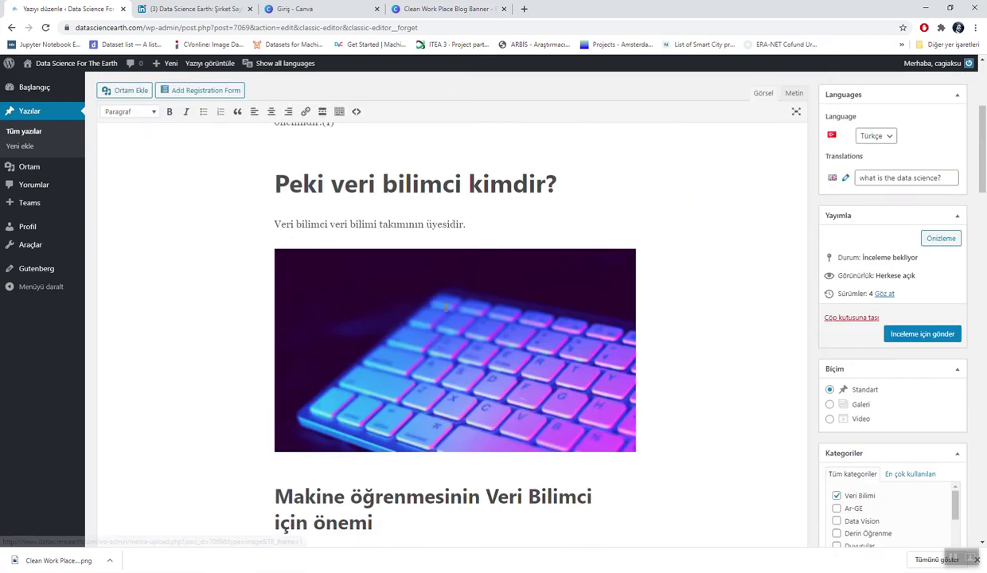
{"action": "scroll", "coordinate": [447, 307], "scroll_direction": "up", "scroll_amount": 3}
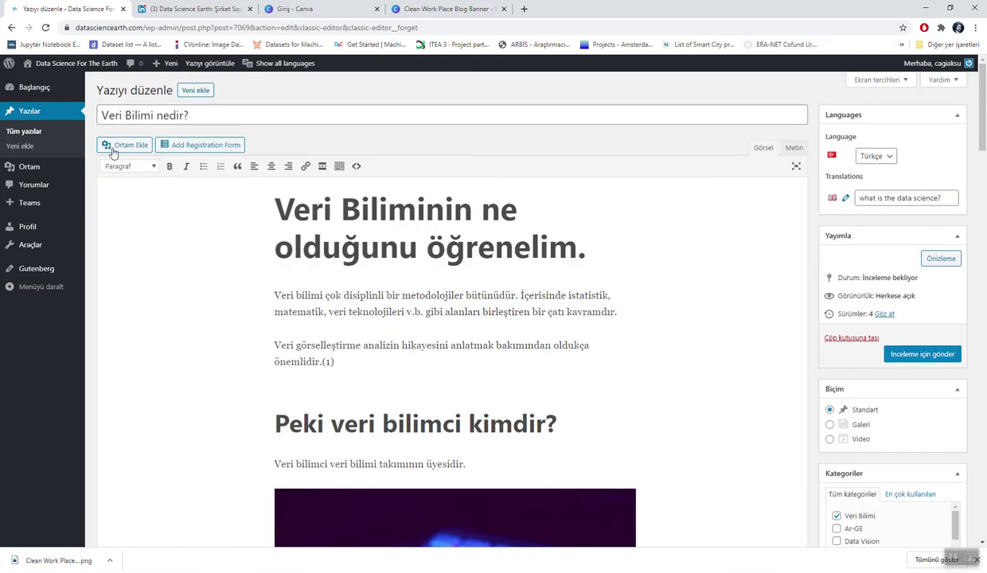
{"action": "left_click", "coordinate": [32, 140]}
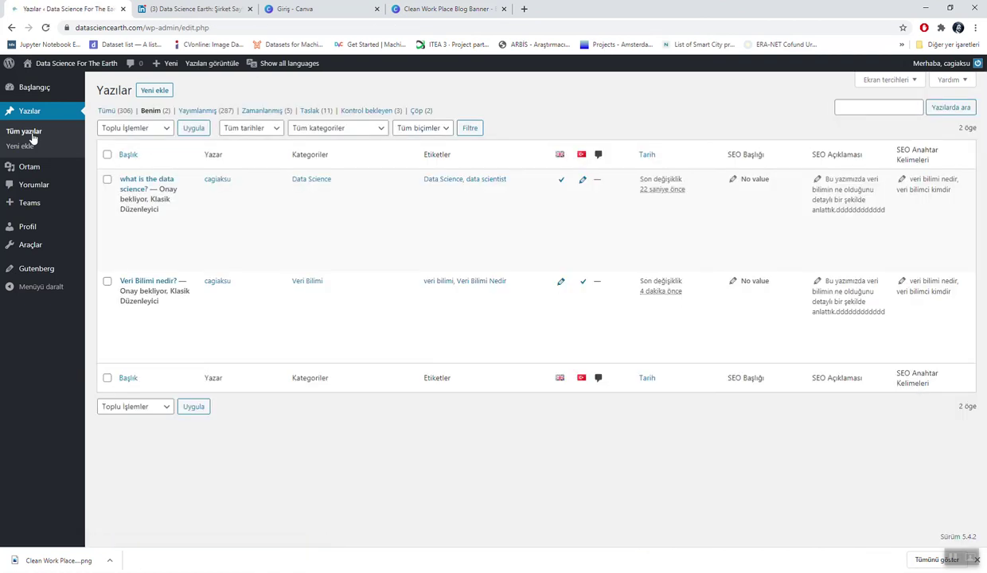
{"action": "mouse_move", "coordinate": [133, 191]}
{"action": "left_click", "coordinate": [172, 234]}
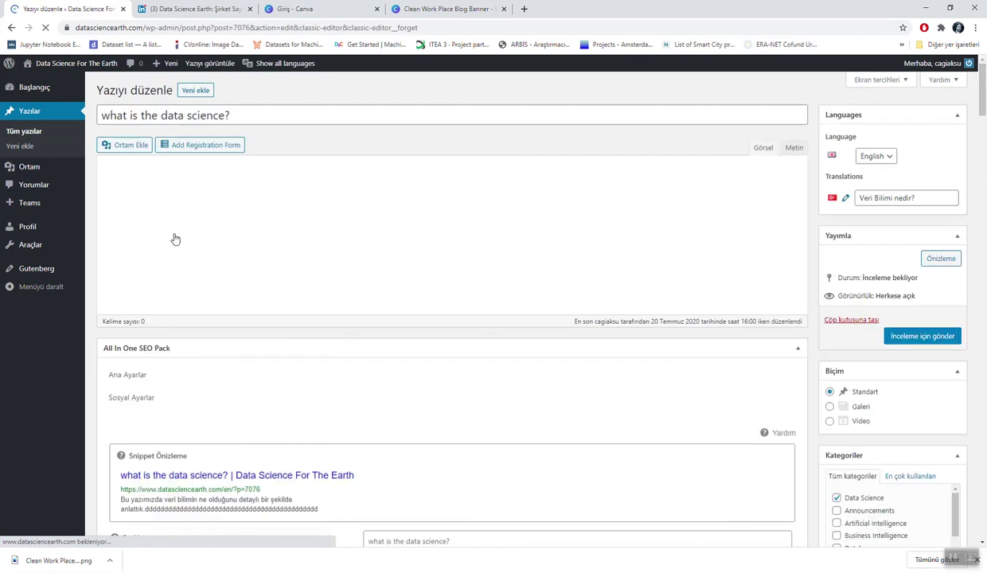
Step: Confirm the pending English post has the keyboard featured image, then right-click the site name link
{"action": "scroll", "coordinate": [557, 366], "scroll_direction": "down", "scroll_amount": 10}
{"action": "scroll", "coordinate": [557, 361], "scroll_direction": "down", "scroll_amount": 1}
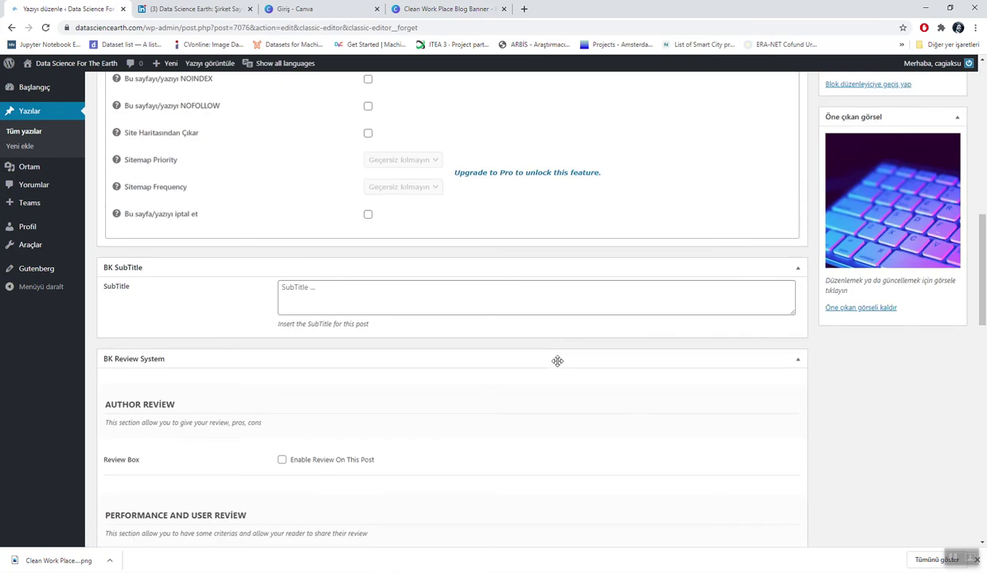
{"action": "scroll", "coordinate": [557, 362], "scroll_direction": "up", "scroll_amount": 10}
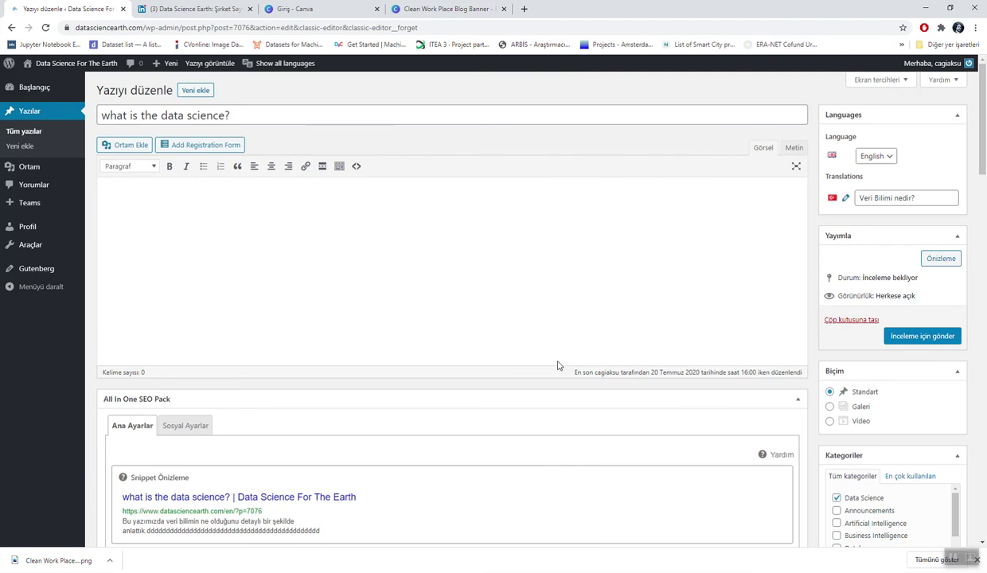
{"action": "right_click", "coordinate": [71, 64]}
Step: Open the Data Science Earth site in a new tab and browse its ENGLISH home page's Data Science posts
{"action": "left_click", "coordinate": [95, 73]}
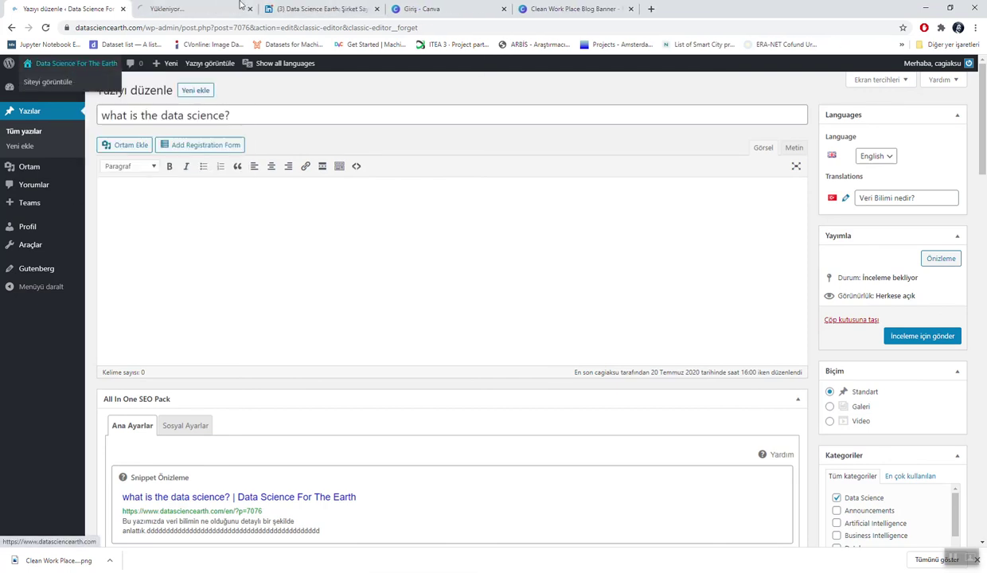
{"action": "left_click", "coordinate": [195, 8]}
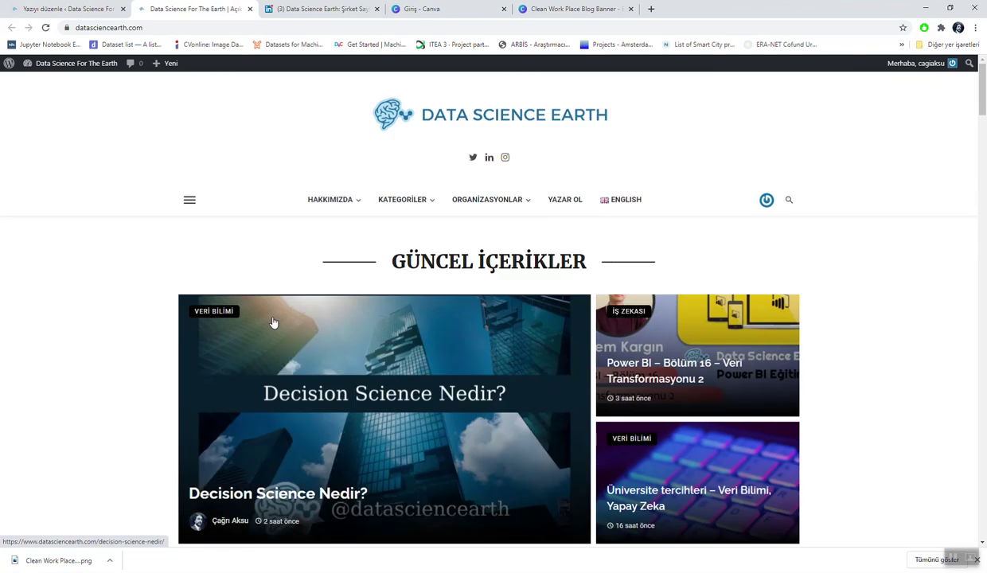
{"action": "left_click", "coordinate": [626, 201]}
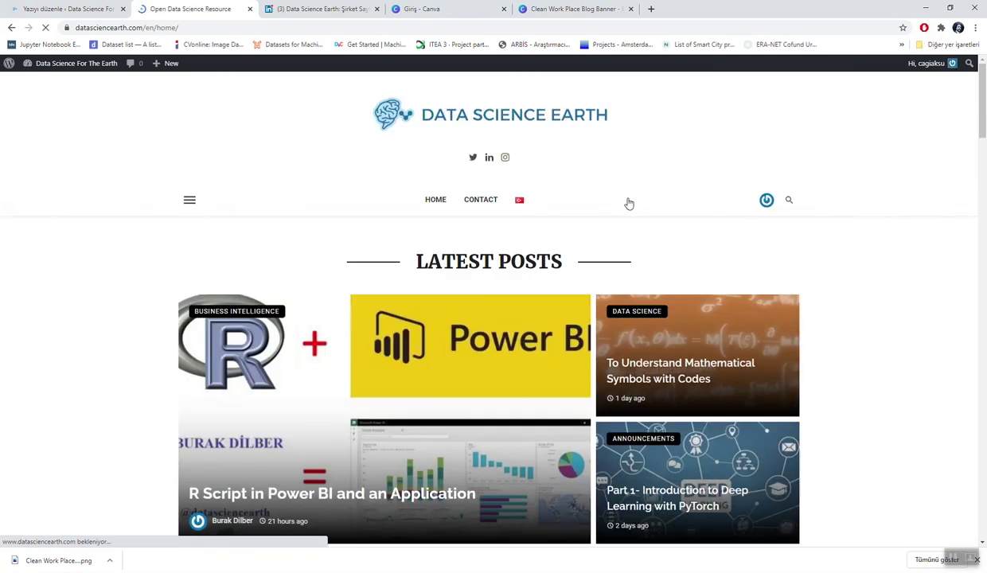
{"action": "scroll", "coordinate": [84, 409], "scroll_direction": "down", "scroll_amount": 3}
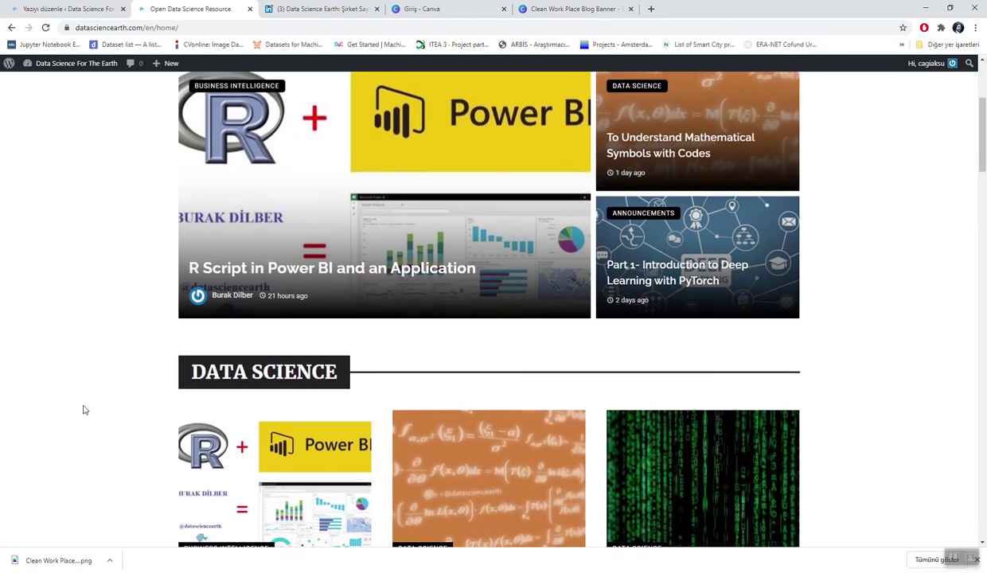
{"action": "scroll", "coordinate": [84, 410], "scroll_direction": "down", "scroll_amount": 3}
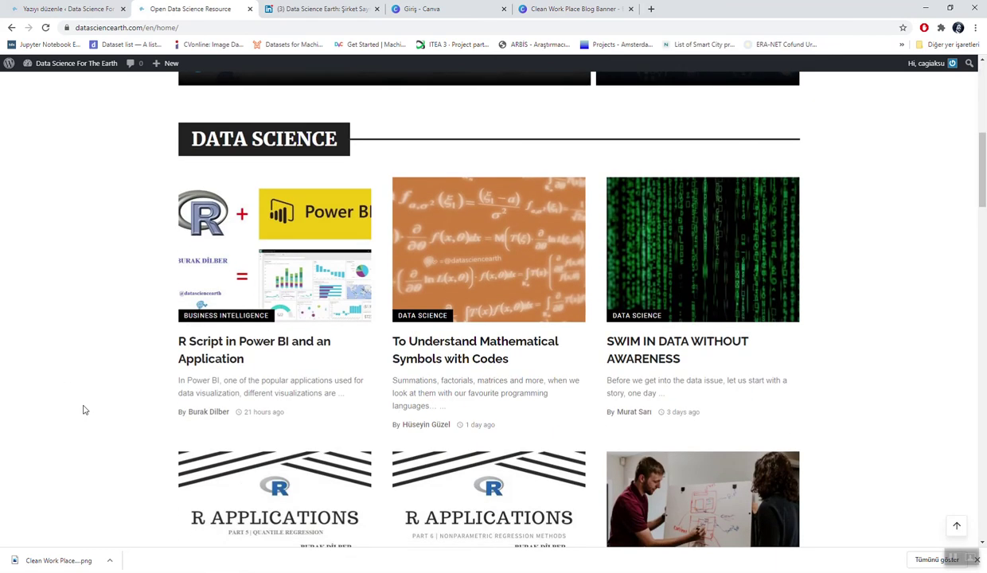